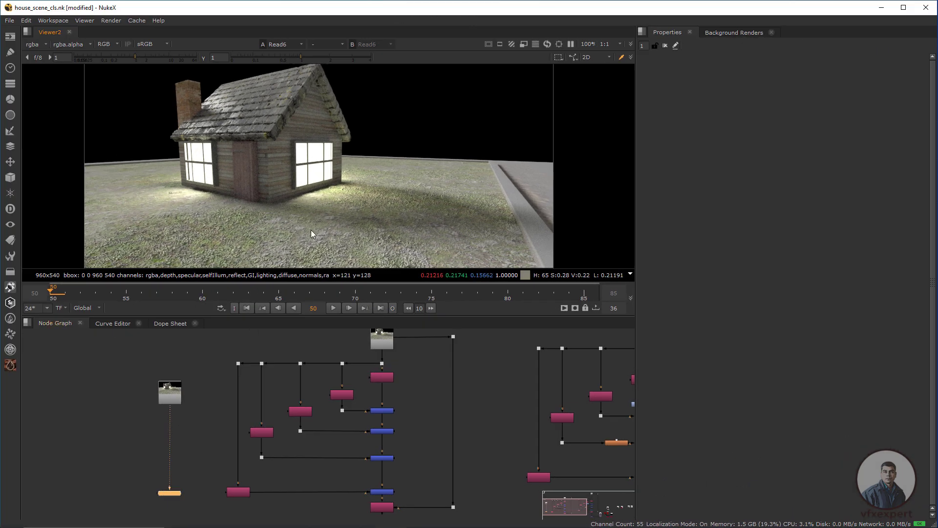
Add a LayerContactSheet node, feed it from Read6 and display its layer grid in the viewer
scroll(288, 184, "down", 1)
left_click_drag(341, 163, 172, 207, "ctrl")
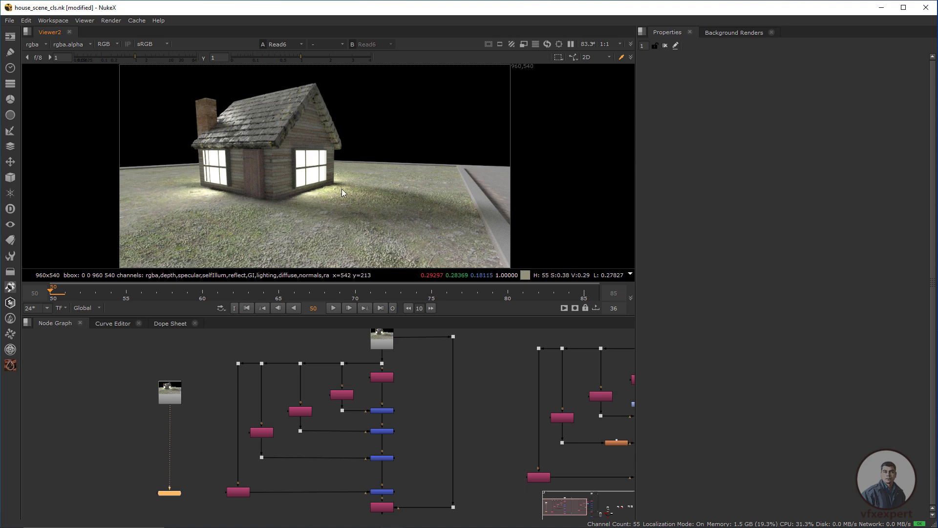
left_click(198, 385)
key("Tab")
type("lav")
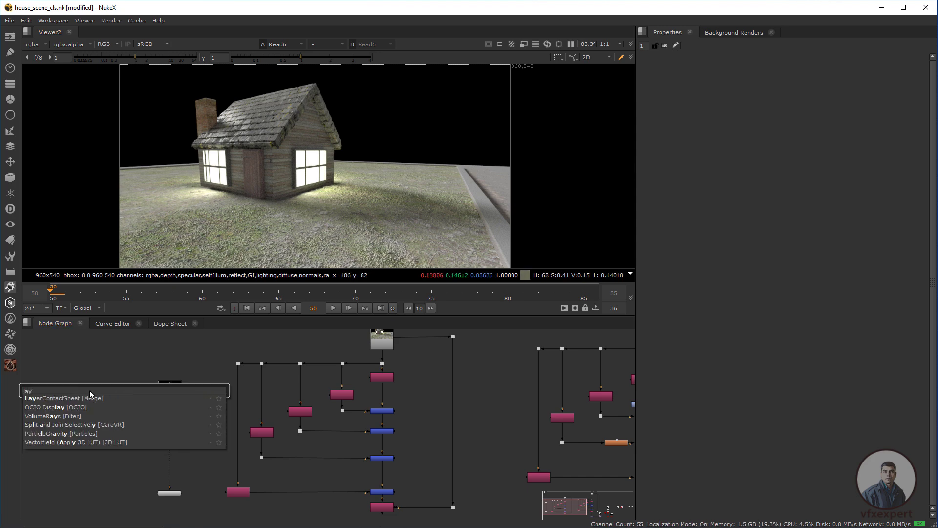
left_click(52, 398)
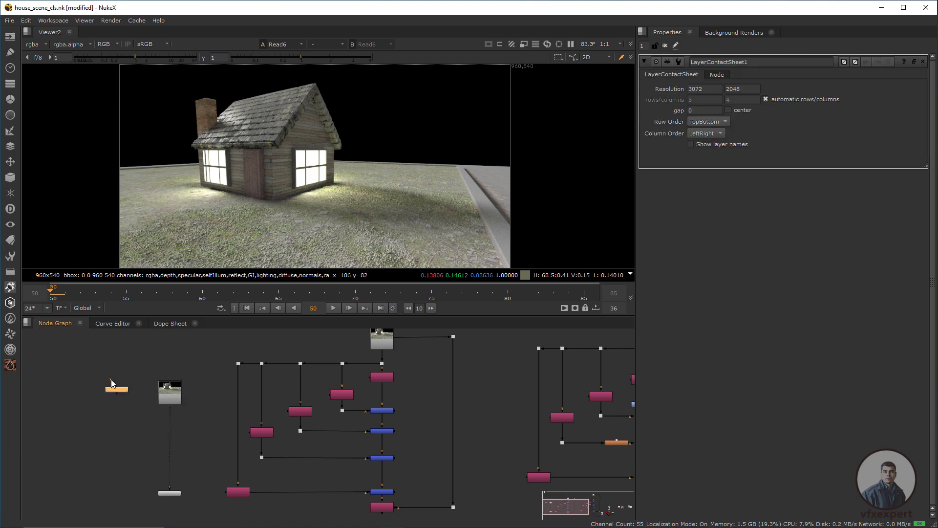
key("1")
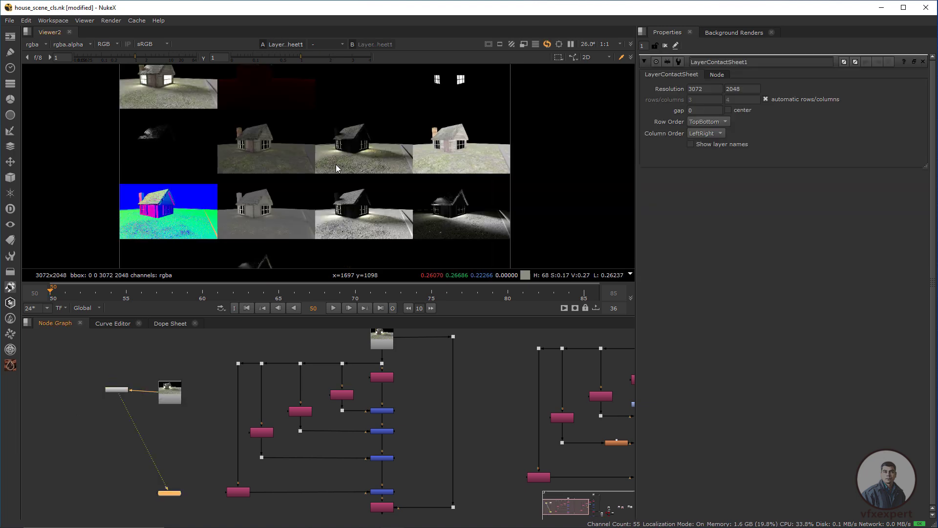
Examine the depth layer in the contact sheet with viewer gamma raised to 1.72, and reset the gamma
scroll(247, 204, "up", 5)
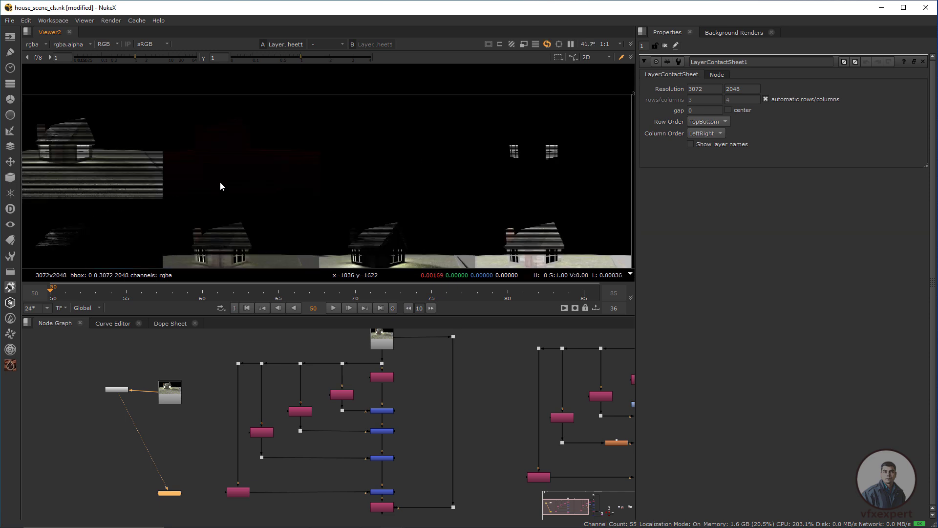
left_click(323, 57)
left_click_drag(285, 119, 203, 171)
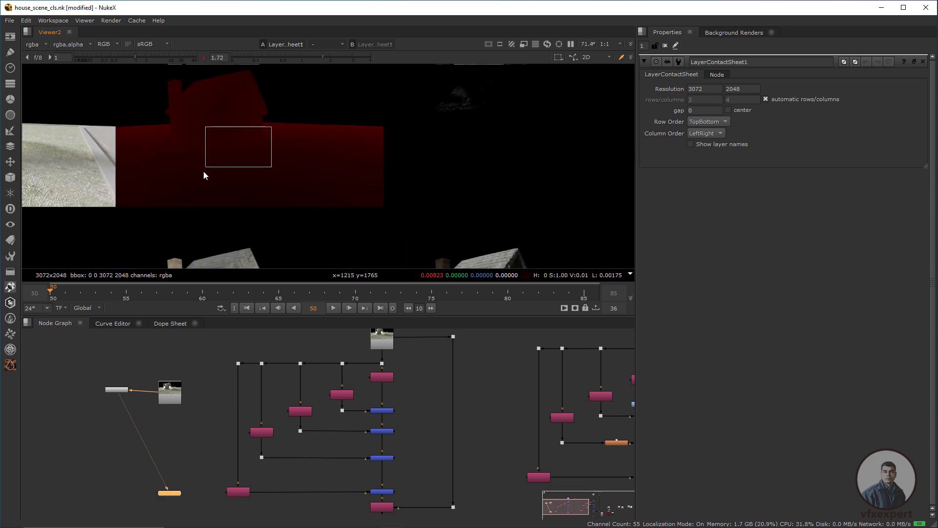
left_click(202, 57)
Delete the LayerContactSheet node beside Read6
left_click(117, 390)
key("Delete")
scroll(168, 415, "up", 2)
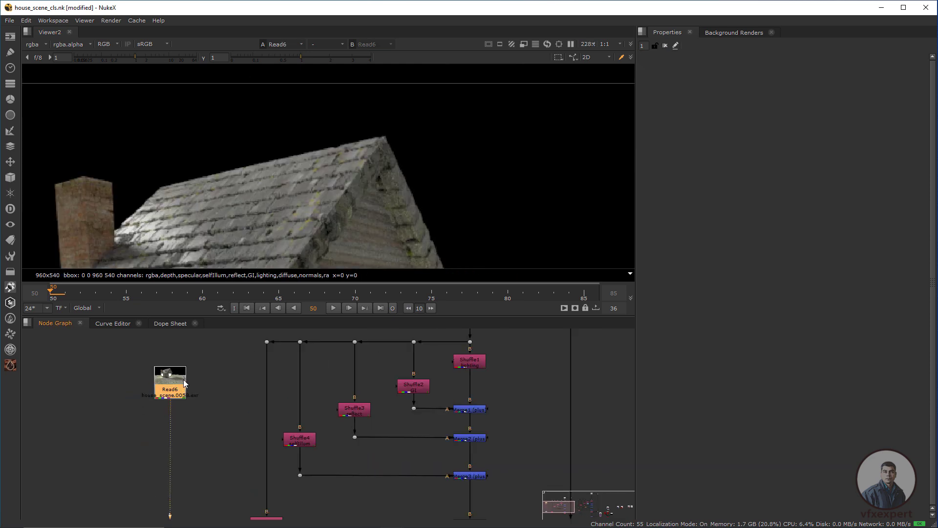
Open Read6's properties, view its depth layer in the viewer and return the display to rgba
double_click(178, 391)
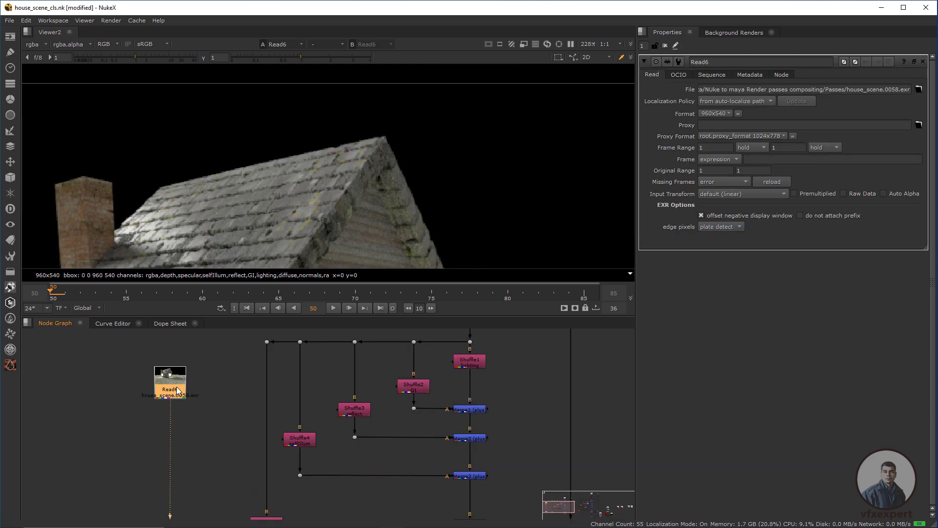
left_click(45, 44)
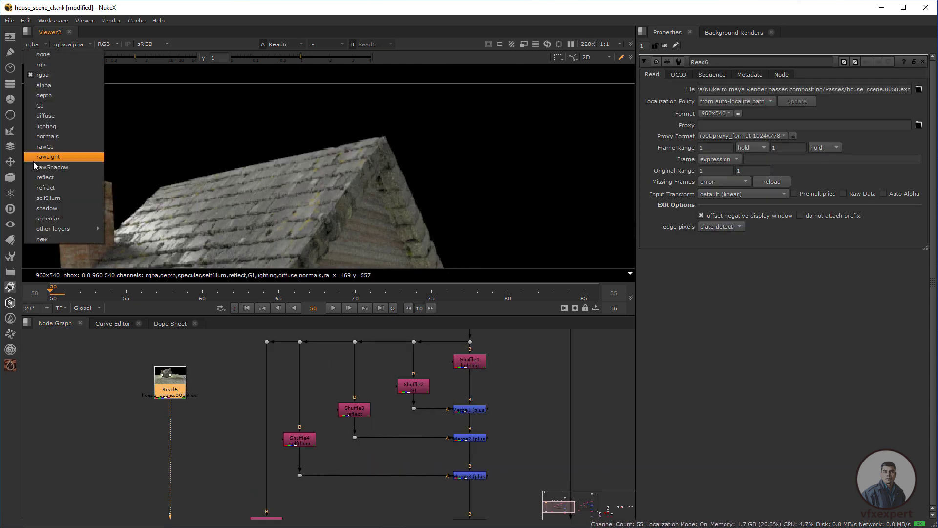
left_click(52, 95)
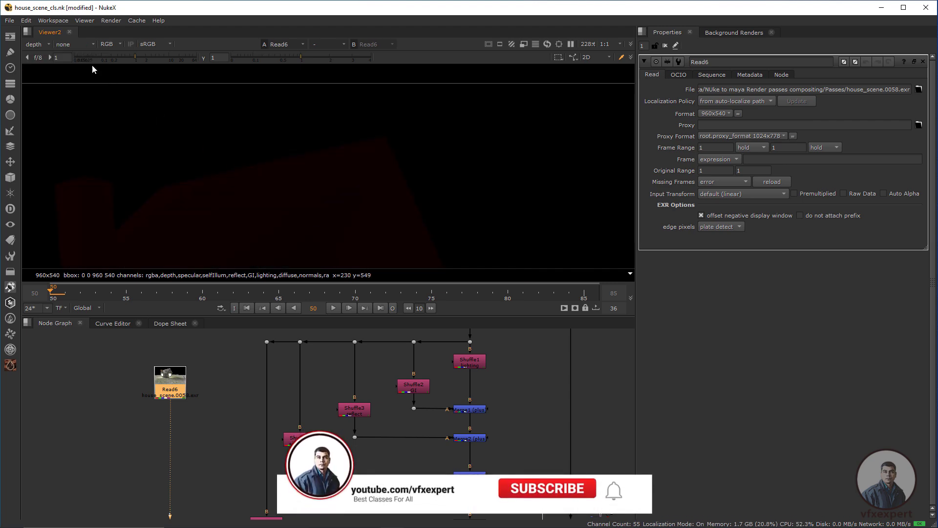
left_click(41, 44)
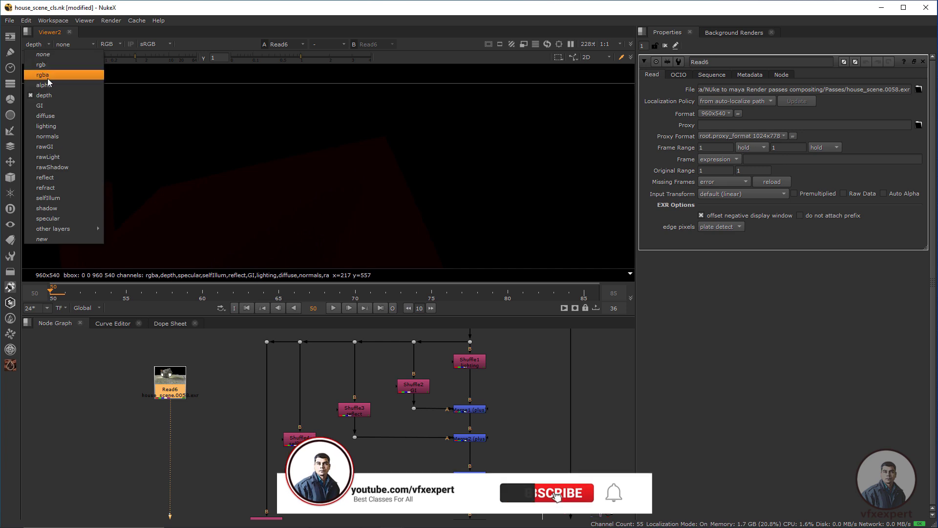
left_click(46, 74)
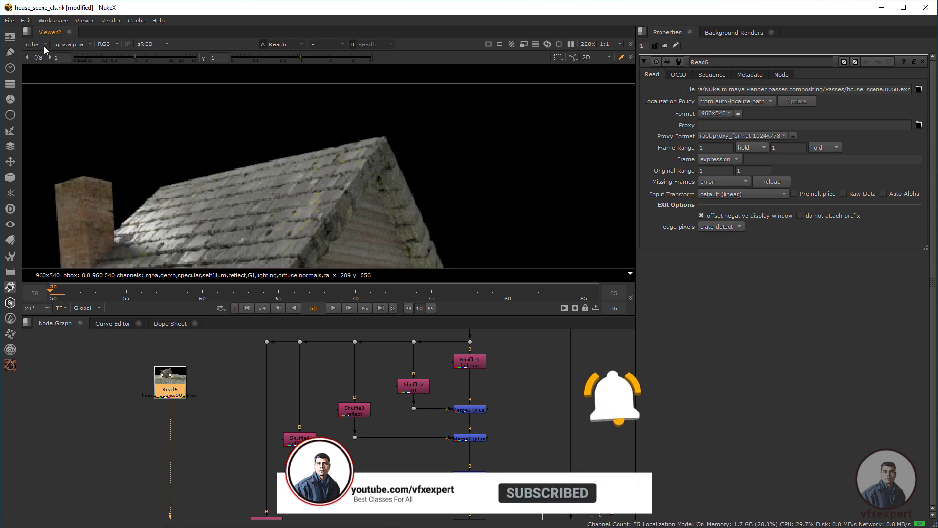
scroll(264, 186, "down", 5)
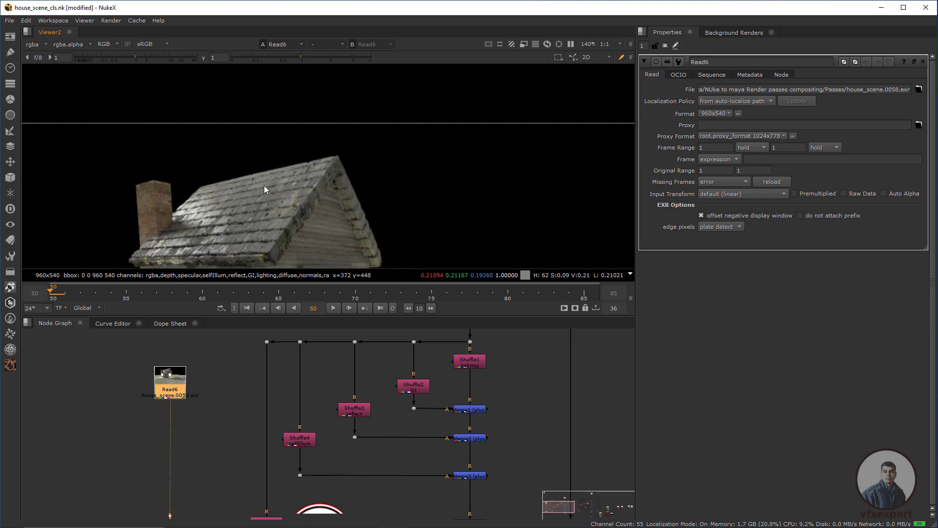
Display the output of the Copy1 node at the end of the Read2 merge tree
scroll(337, 406, "down", 2)
middle_click_drag(298, 414, 328, 412)
left_click(297, 348)
middle_click_drag(372, 454, 300, 393)
scroll(324, 484, "up", 1)
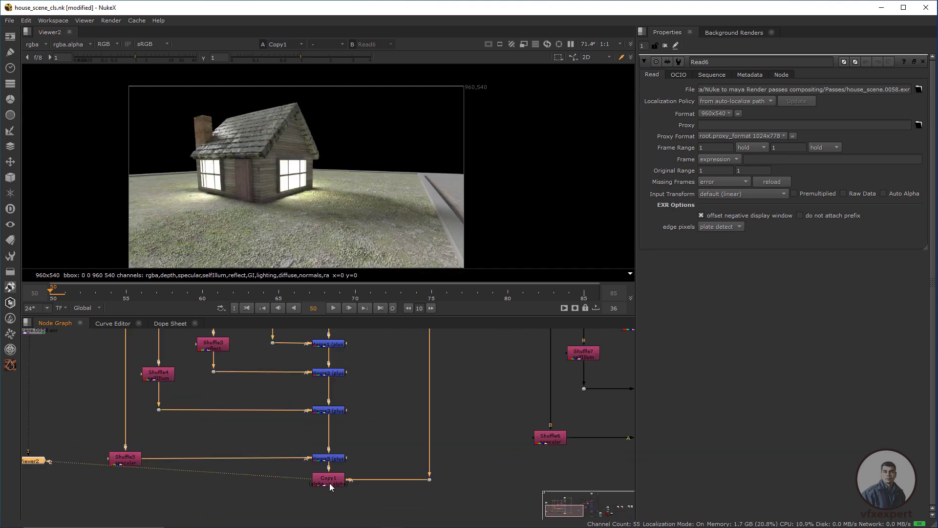
key("2")
key("1")
Examine the shuffle and merge branches below Read2 and display the original Read2 render for comparison
middle_click_drag(322, 389, 286, 454)
scroll(335, 449, "down", 2)
scroll(301, 389, "up", 3)
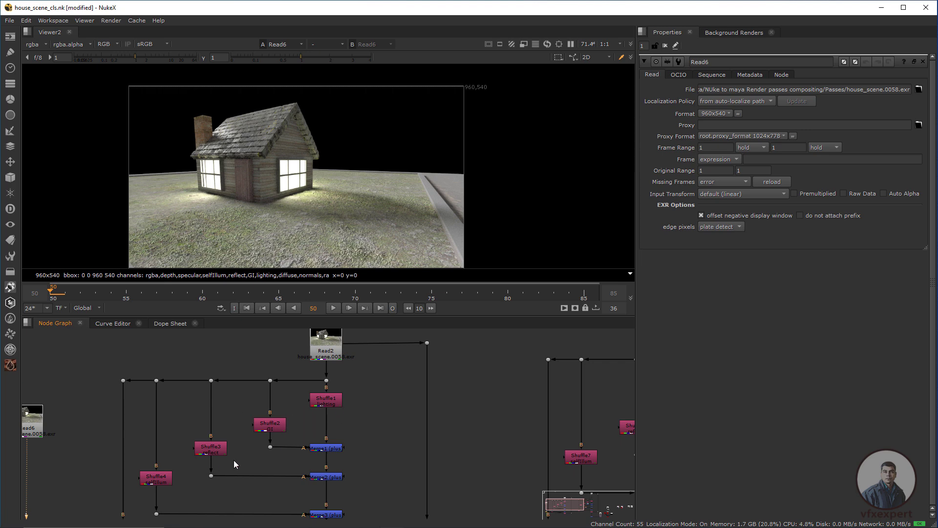
scroll(294, 435, "down", 1)
middle_click_drag(316, 455, 320, 413)
scroll(307, 482, "up", 1)
middle_click_drag(320, 336, 355, 442)
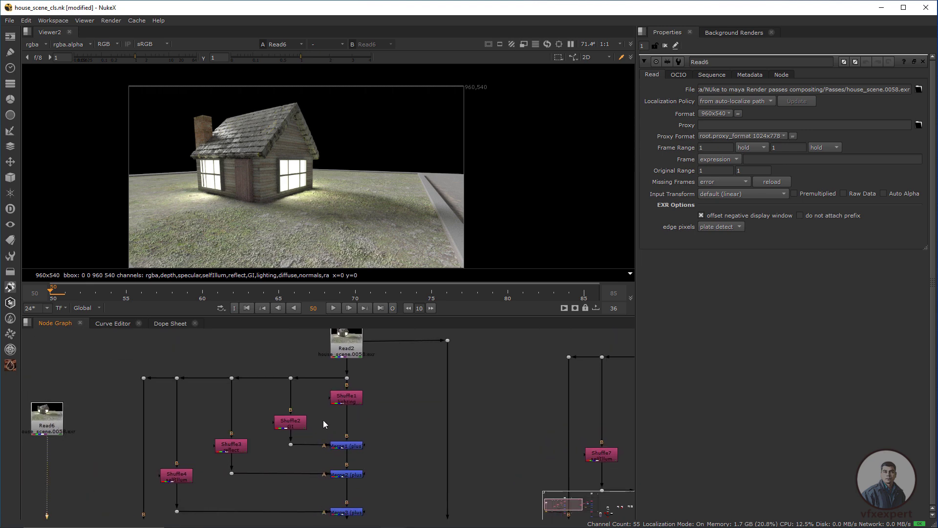
scroll(323, 423, "down", 1)
middle_click_drag(343, 382, 334, 397)
left_click(334, 375)
key("1")
Switch the viewer back to the rebuilt Copy1 result
scroll(330, 355, "down", 2)
middle_click_drag(341, 513, 328, 452)
scroll(327, 452, "up", 3)
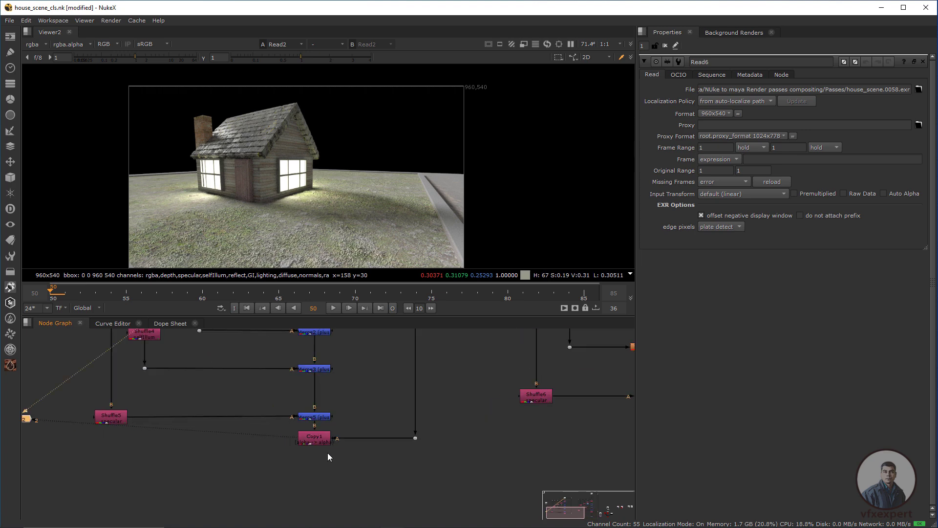
scroll(327, 454, "up", 1)
left_click(317, 439)
key("1")
Move the Viewer2 node directly below Copy1, leaving room for another node between them
scroll(318, 420, "down", 2)
left_click(327, 468)
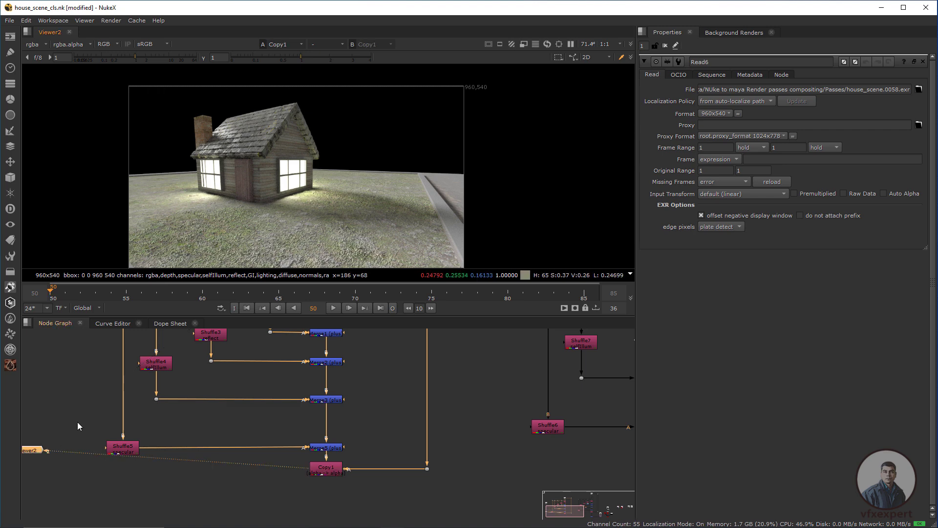
left_click_drag(43, 454, 340, 510)
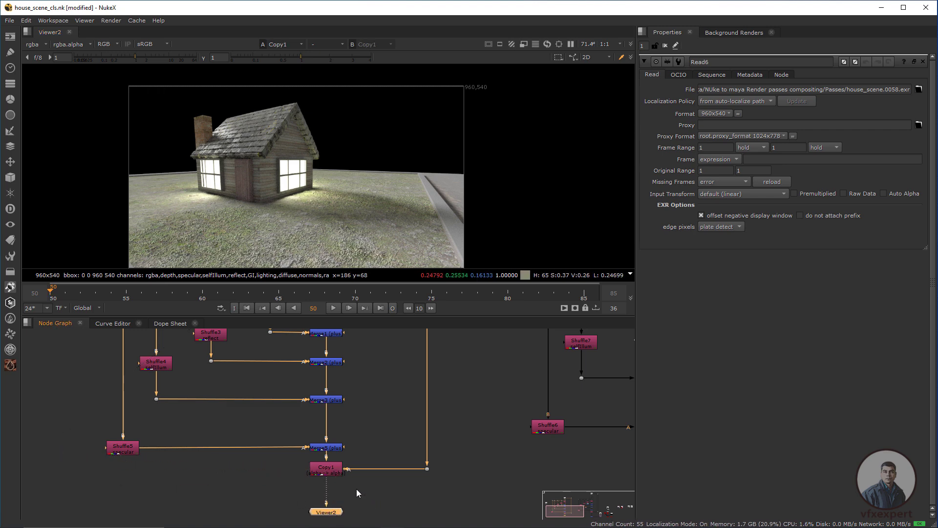
scroll(311, 442, "up", 3)
left_click_drag(285, 473, 286, 514)
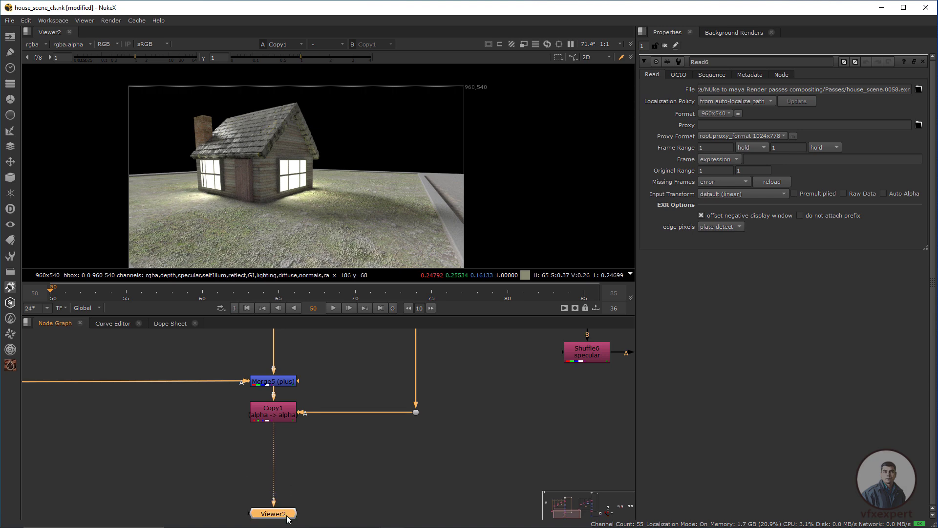
Insert a ZDefocus node between Copy1 and Viewer2
left_click(298, 447)
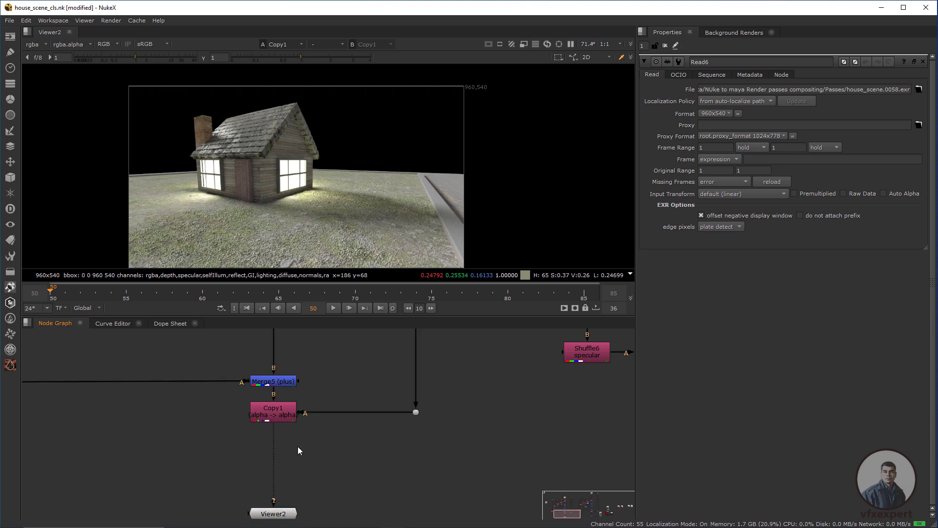
left_click(287, 415)
scroll(303, 454, "down", 2)
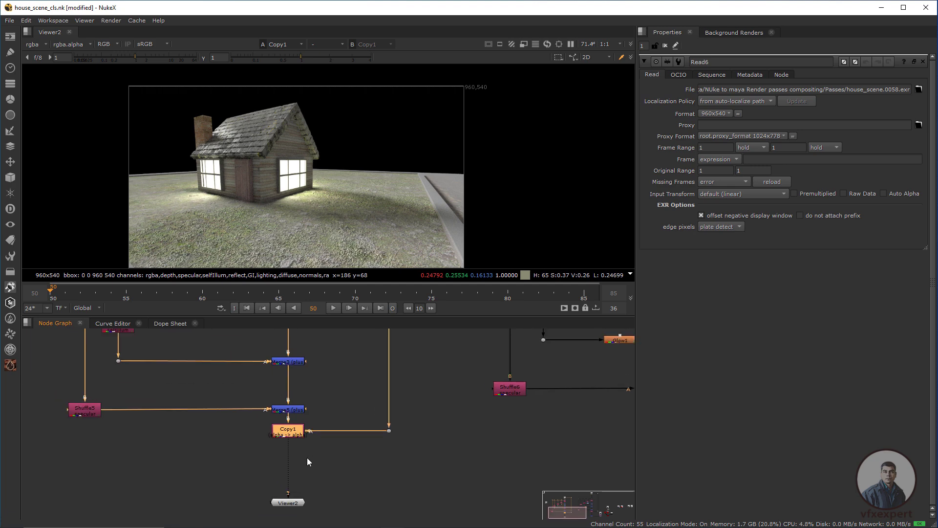
key("Tab")
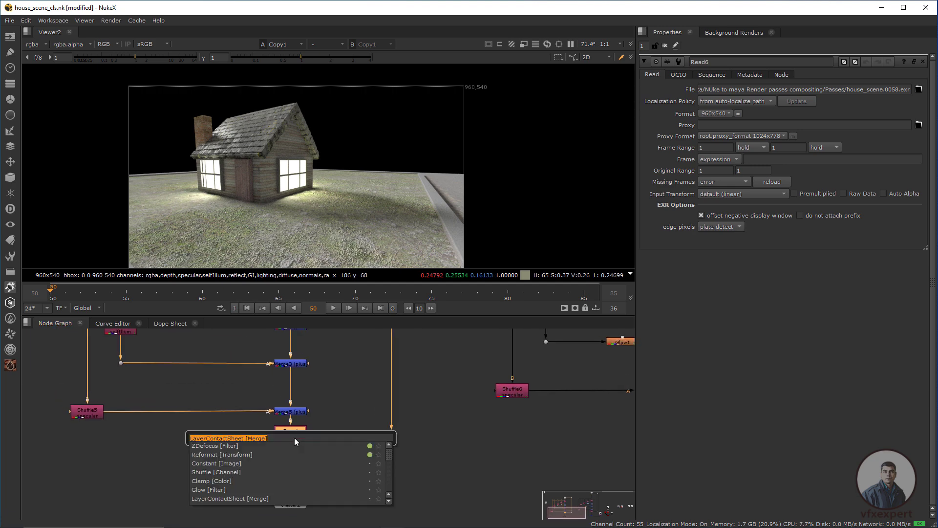
left_click(215, 446)
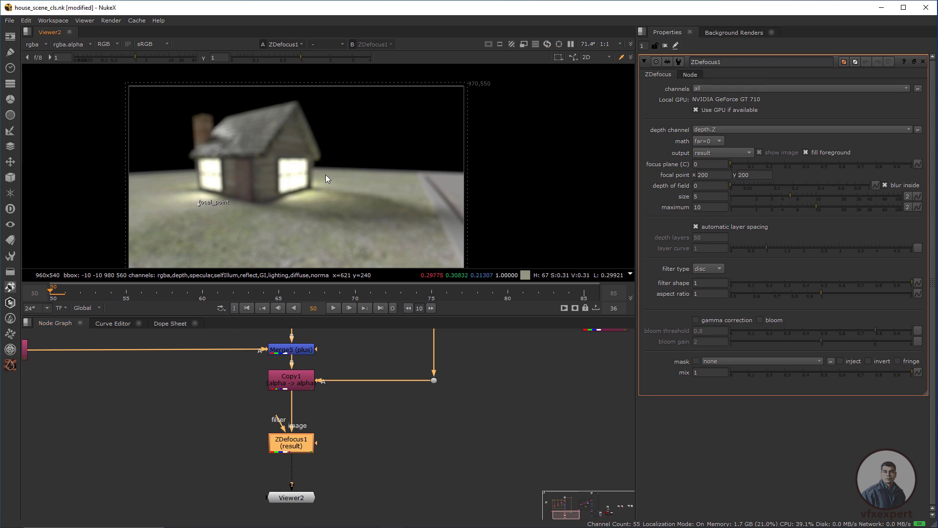
Move the ZDefocus focal point onto the house near the roof edge, at about x 355, y 339
scroll(192, 208, "up", 1)
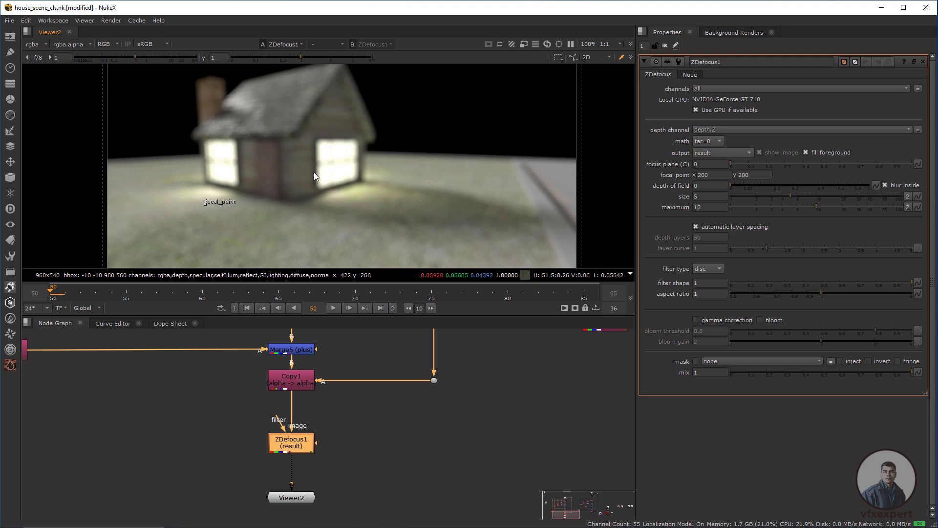
scroll(264, 199, "down", 1)
mouse_move(266, 201)
middle_mouse_down()
mouse_move(245, 225)
mouse_move(243, 184)
mouse_move(276, 206)
middle_mouse_up()
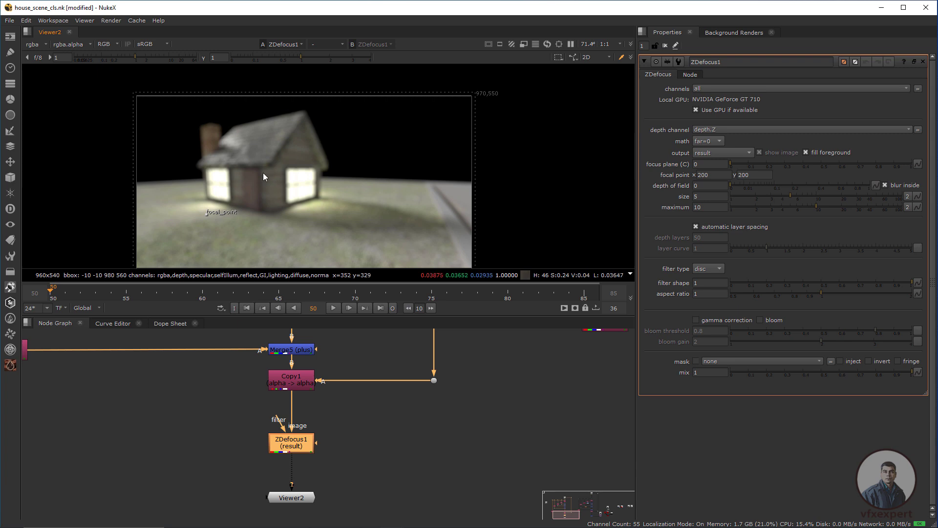
left_click_drag(207, 215, 262, 165)
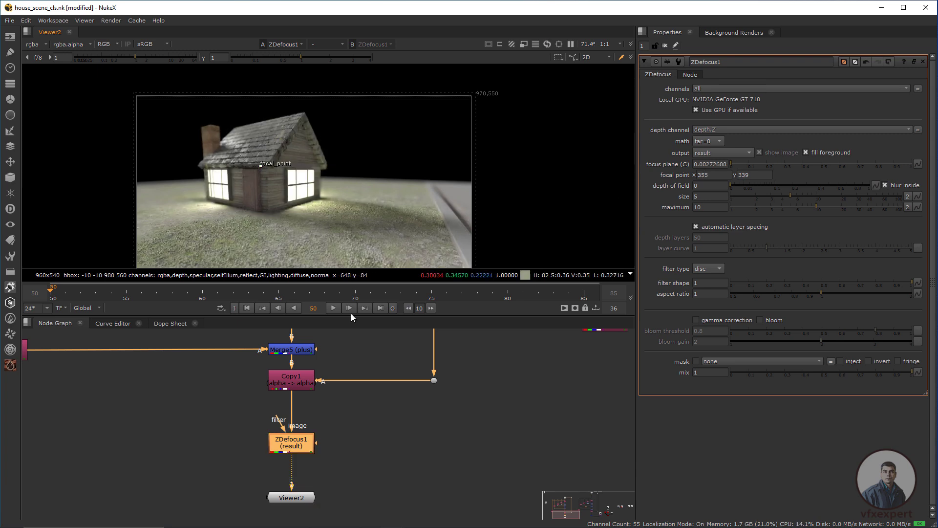
Set the ZDefocus output to focal plane setup and its depth of field to 1
left_click(707, 153)
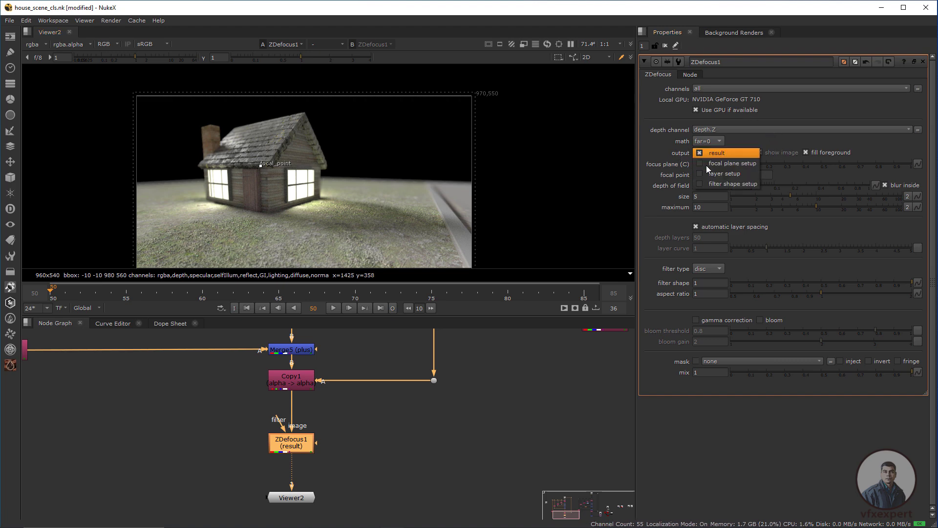
left_click(731, 163)
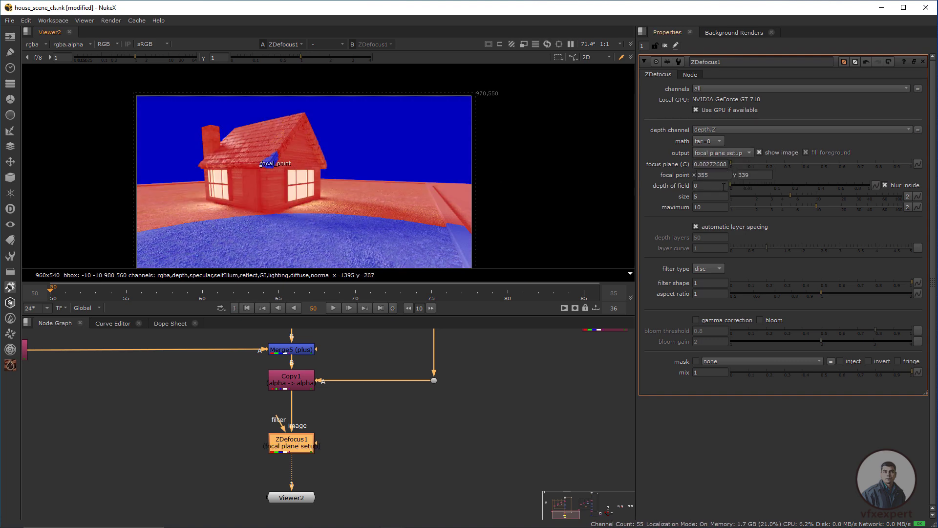
left_click_drag(732, 186, 885, 180)
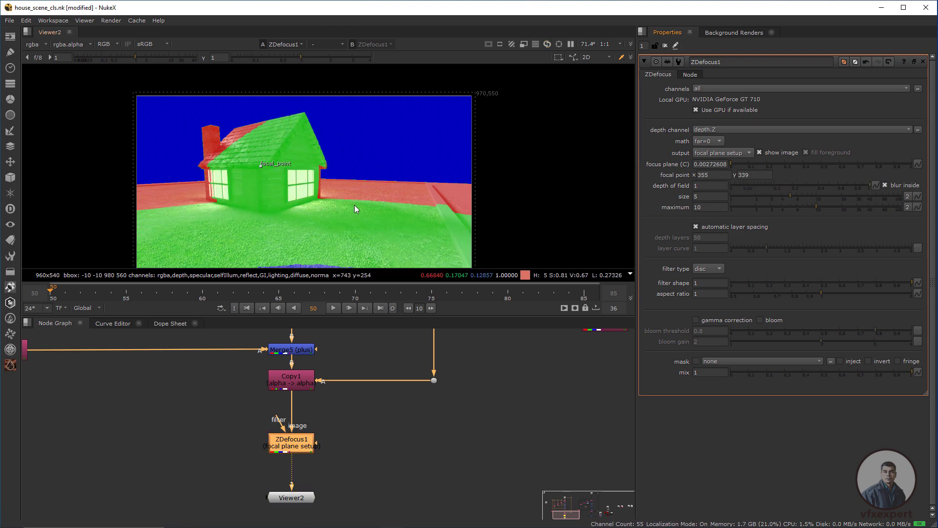
Check the focus zones and move the focal point toward the chimney side of the house, to about x 273, y 347
scroll(319, 213, "up", 1)
scroll(328, 220, "up", 1)
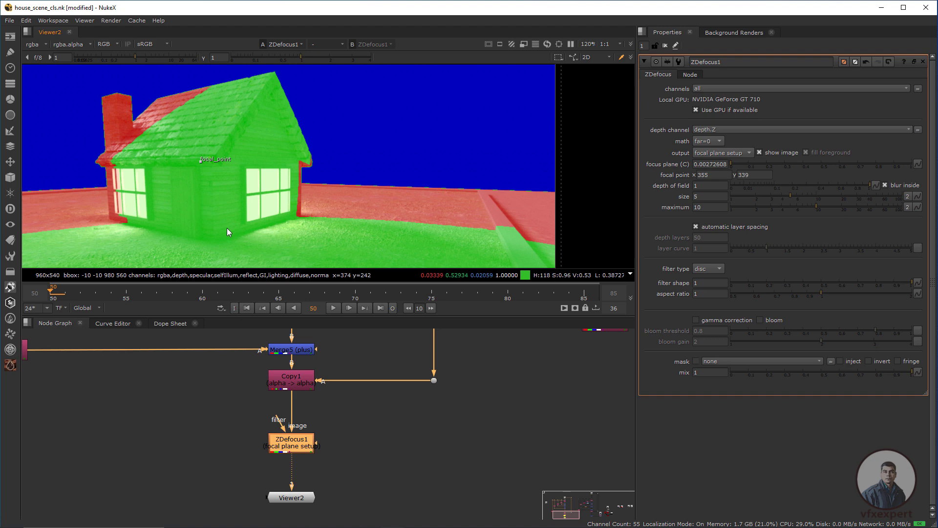
scroll(217, 215, "down", 1)
scroll(217, 223, "up", 1)
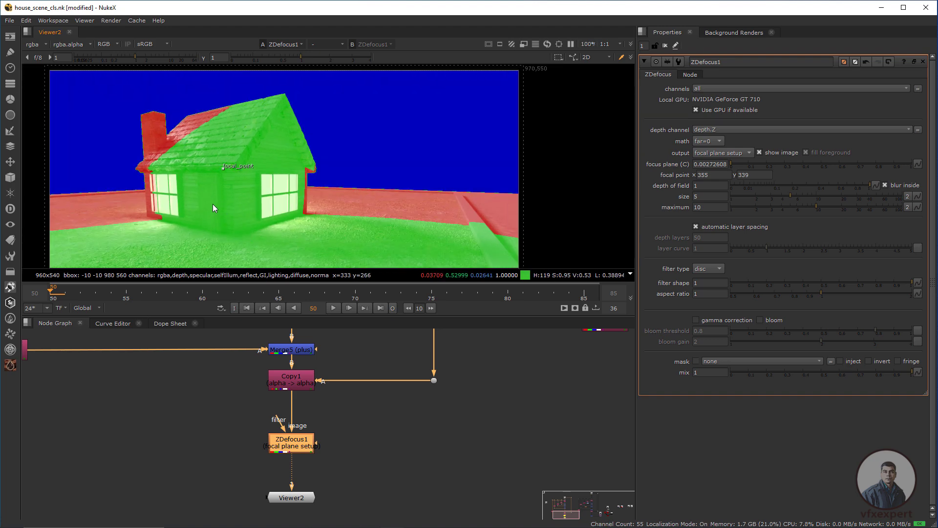
middle_click_drag(354, 195, 342, 211)
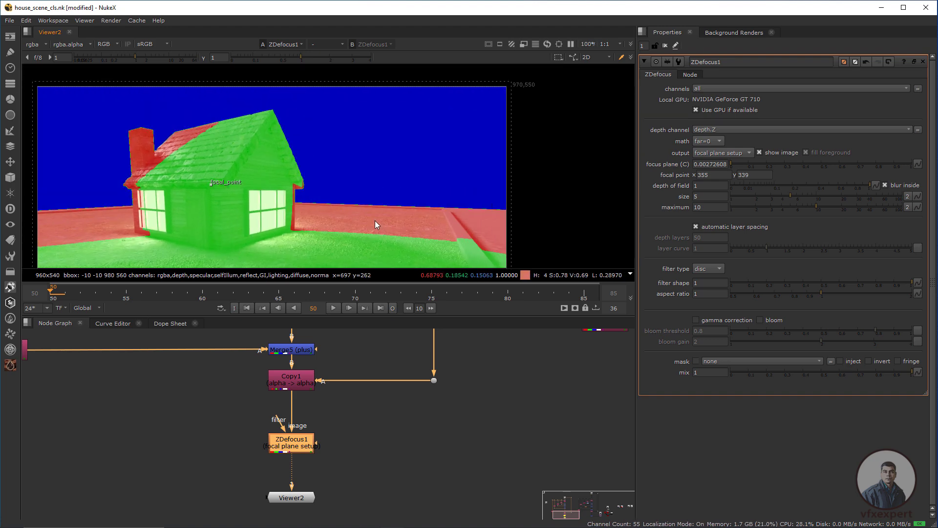
scroll(362, 214, "down", 1)
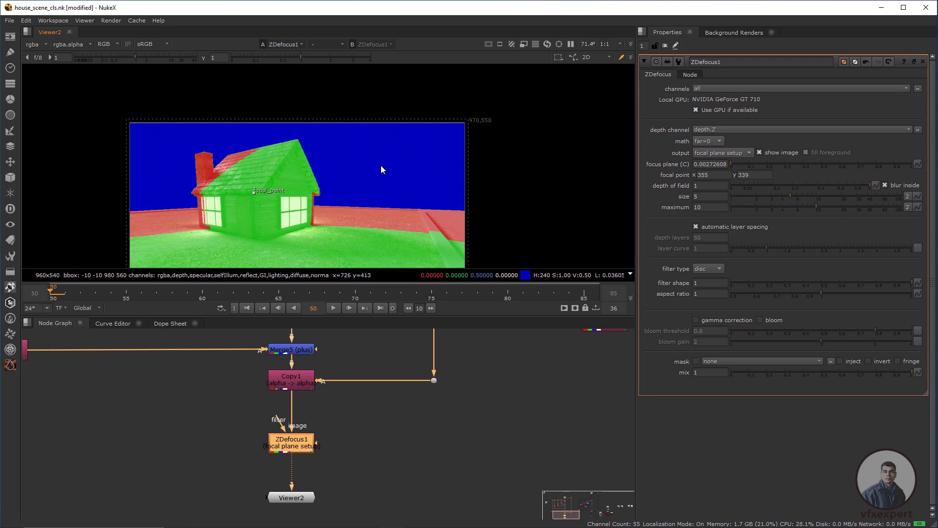
scroll(331, 225, "down", 2)
middle_click_drag(323, 227, 348, 218)
scroll(304, 197, "up", 2)
left_click_drag(303, 198, 274, 192)
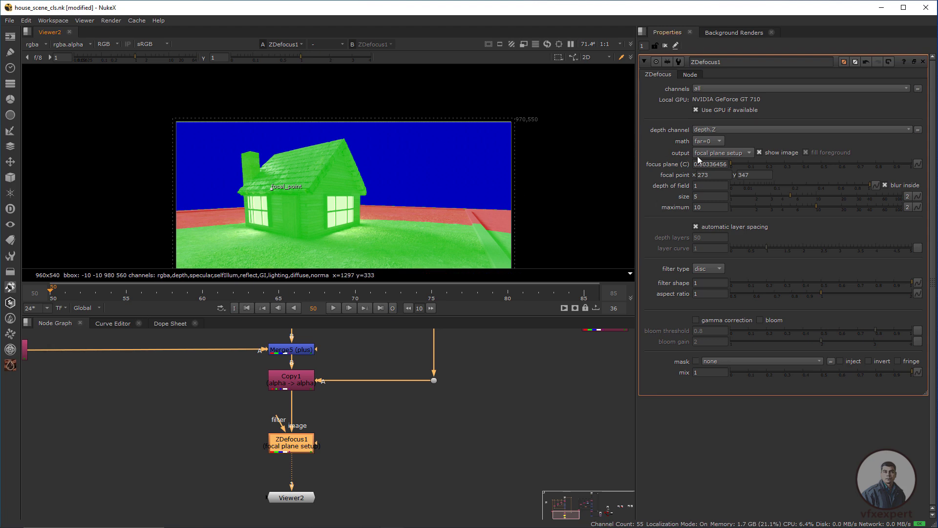
Set the ZDefocus output to result and inspect the blur on the ground around the house
left_click(709, 154)
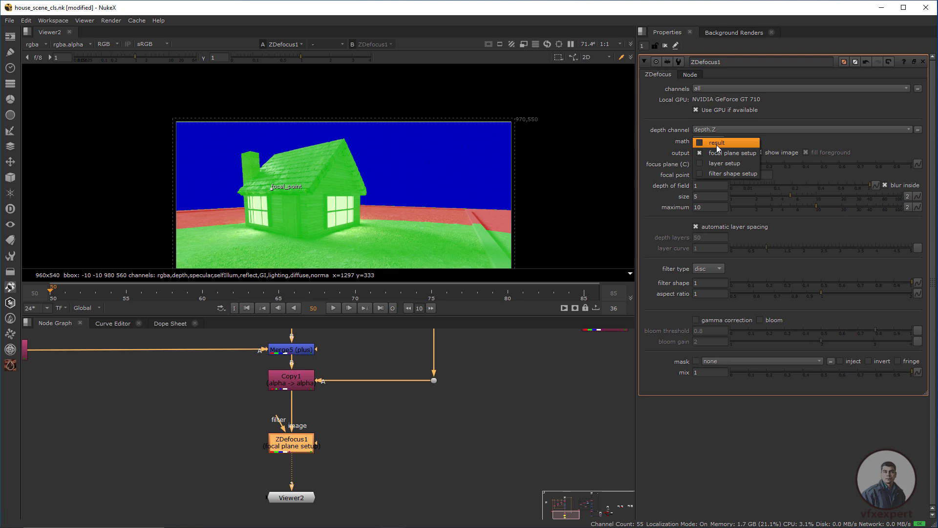
left_click(716, 144)
scroll(329, 238, "down", 3)
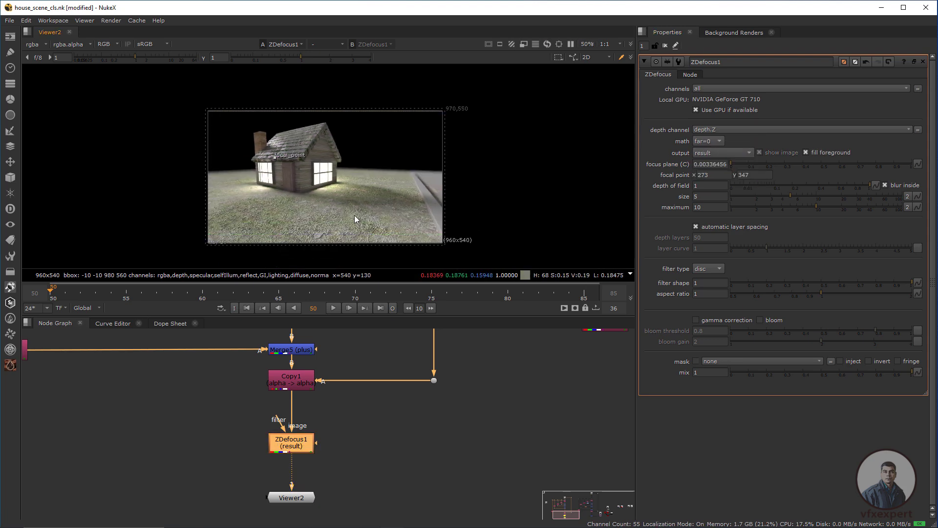
scroll(354, 215, "up", 2)
scroll(370, 177, "up", 1)
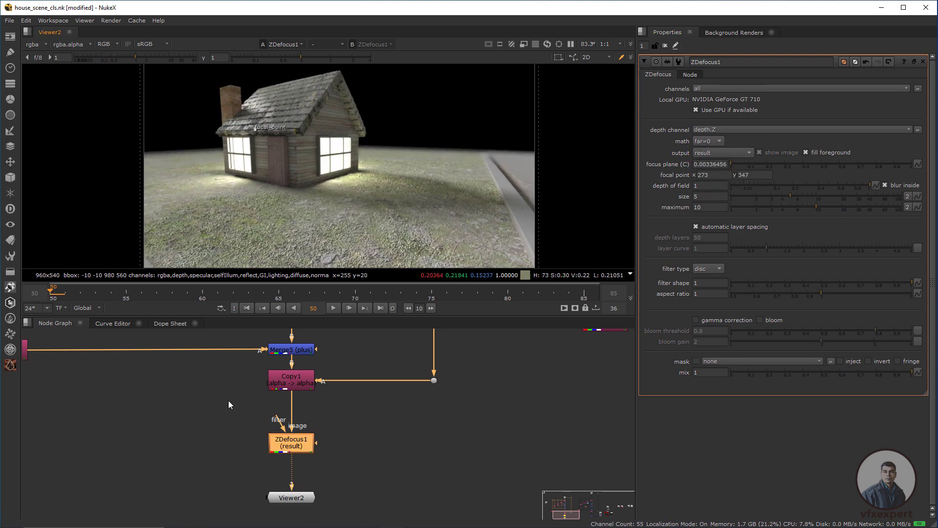
scroll(332, 459, "down", 2)
scroll(312, 450, "up", 1)
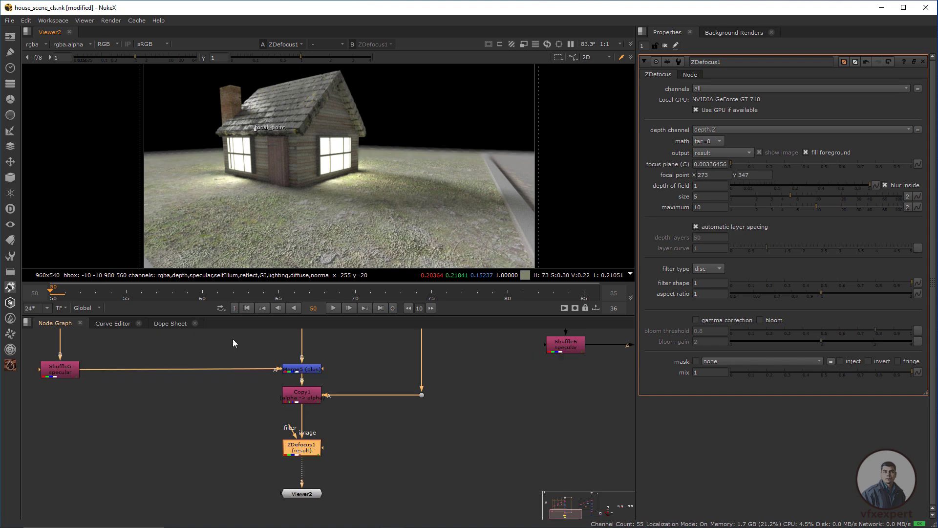
left_click_drag(385, 151, 468, 209)
left_click_drag(391, 173, 424, 195)
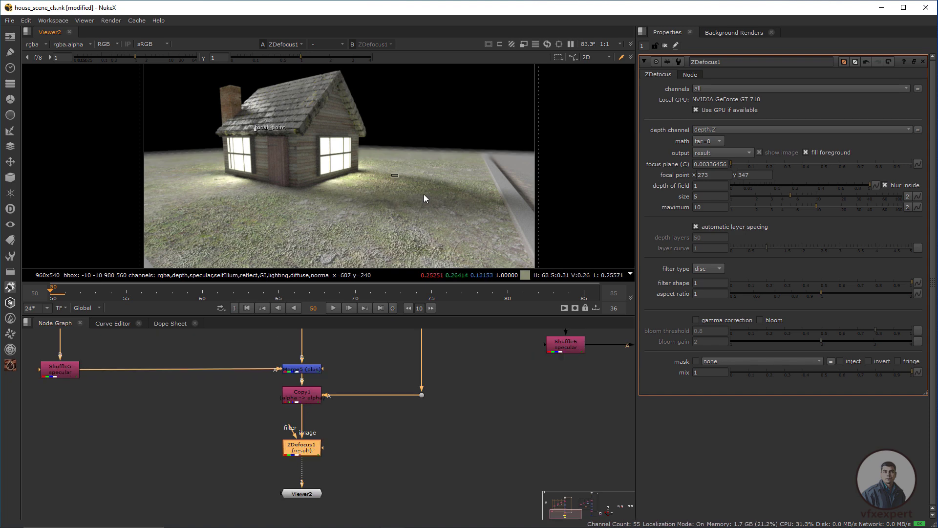
scroll(342, 442, "down", 2)
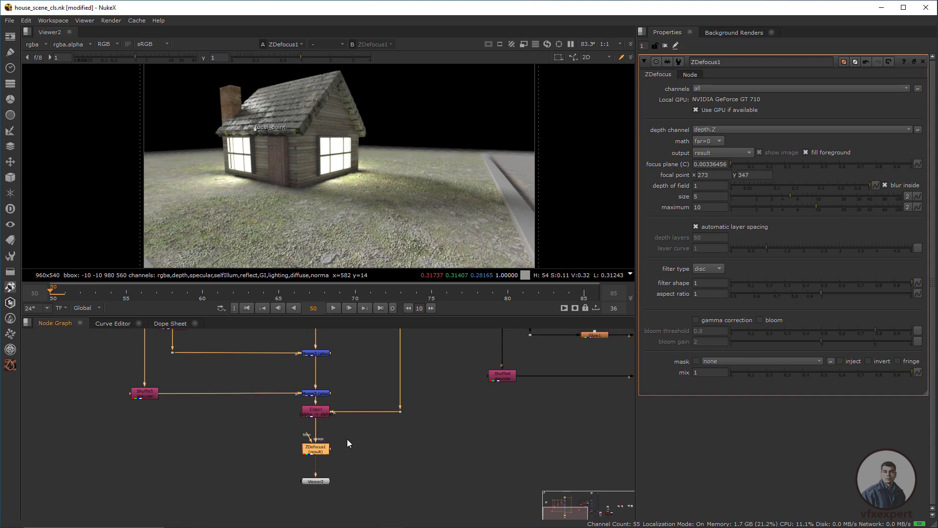
Paste a copy of the ZDefocus node below the separate Read6 node and connect its image input to Read6
middle_click_drag(347, 439, 429, 446)
scroll(301, 444, "down", 3)
middle_click_drag(204, 397, 254, 464)
scroll(248, 419, "up", 4)
left_click(267, 465)
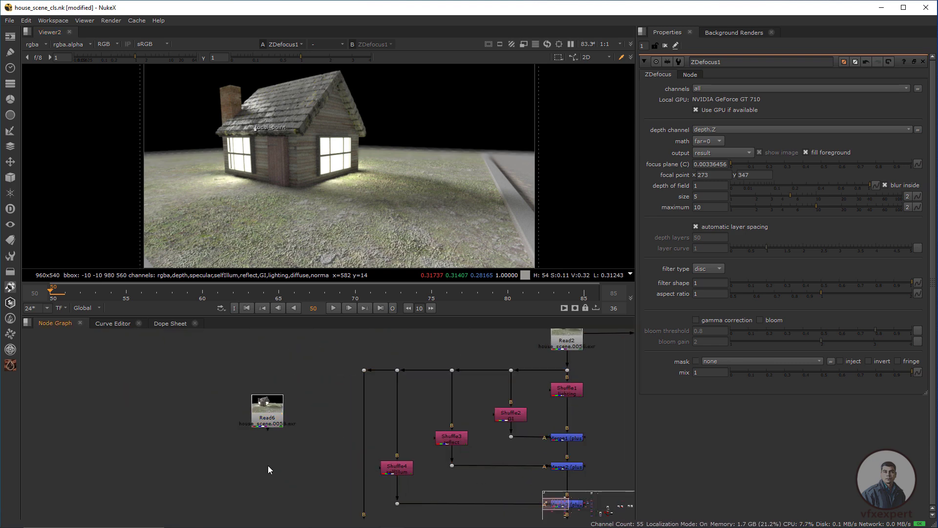
key("ctrl+v")
left_click_drag(271, 474, 266, 413)
left_click_drag(264, 492, 267, 470)
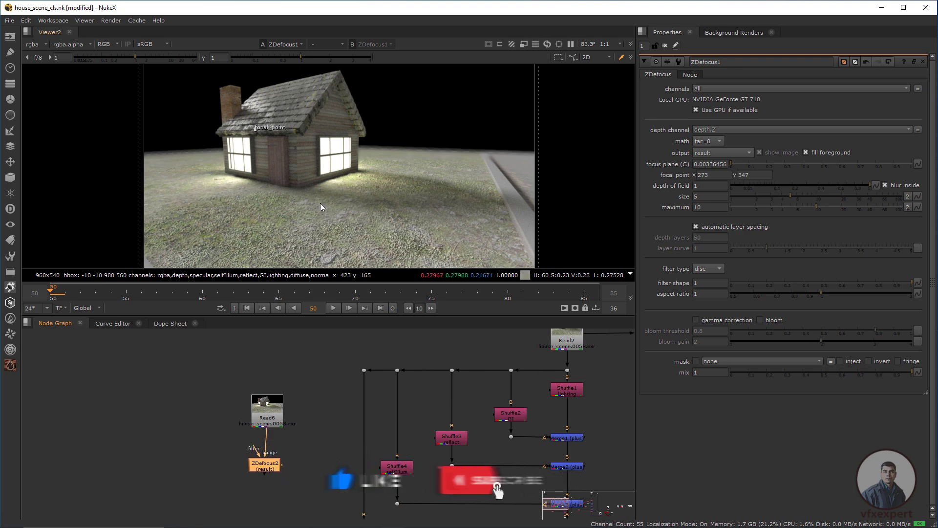
View the ZDefocus2 result from the Read6 branch and compare its setup with ZDefocus1 at the end of the comp tree
key("1")
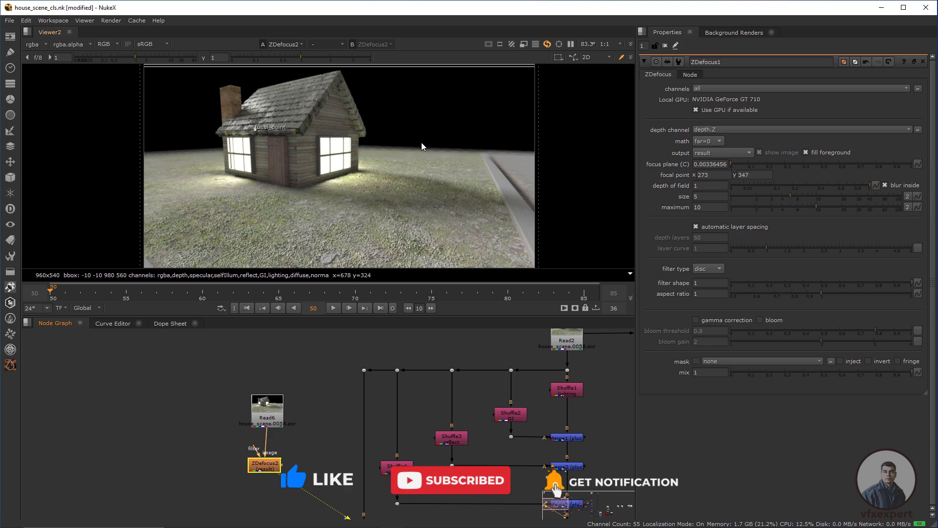
left_click_drag(478, 105, 381, 188)
scroll(363, 386, "down", 2)
middle_click_drag(460, 421, 417, 437)
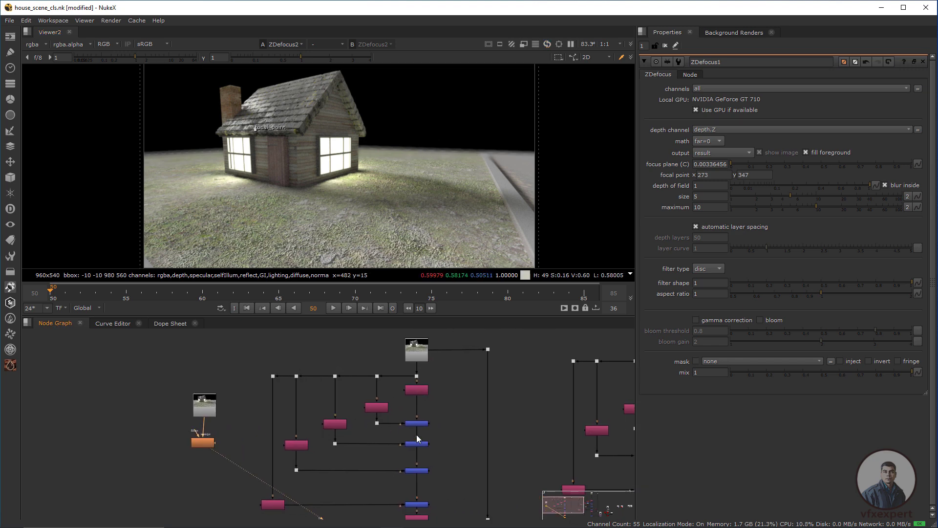
scroll(397, 458, "up", 1)
scroll(397, 458, "up", 1)
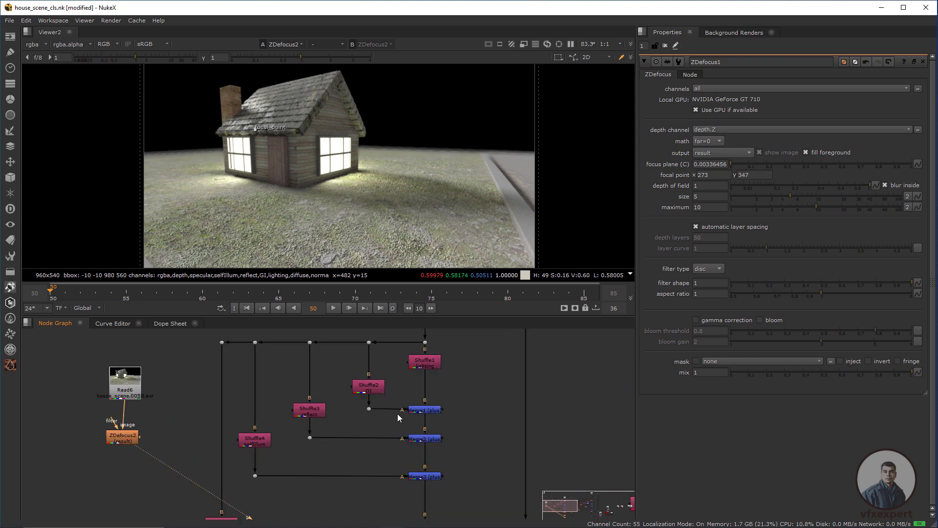
middle_click_drag(390, 483, 351, 340)
scroll(377, 470, "up", 1)
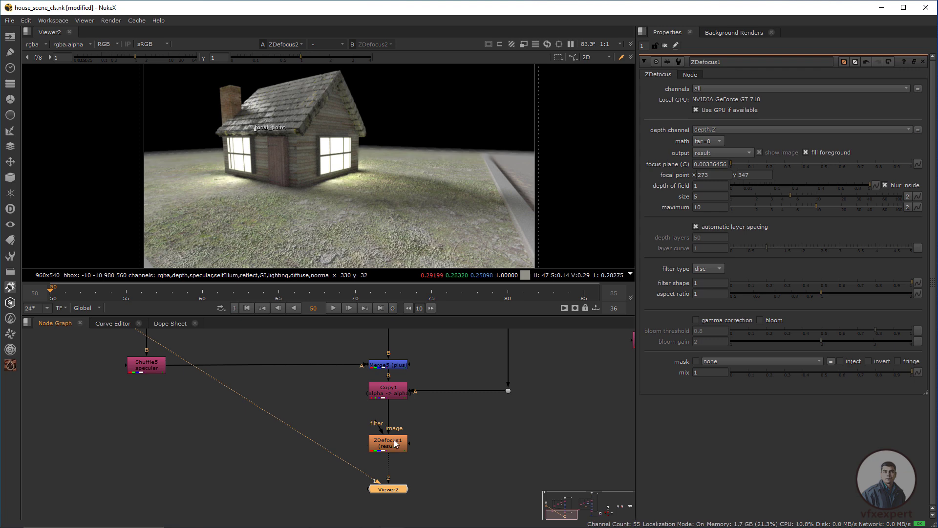
scroll(318, 438, "down", 5)
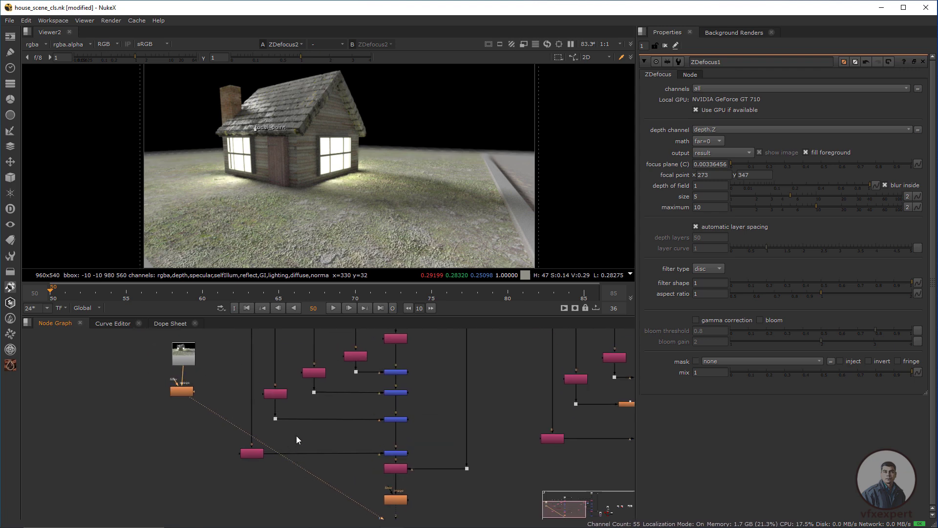
middle_click_drag(296, 435, 320, 460)
Examine the depth channel in the viewer for the Read6 branch and for the Copy1 output
left_click_drag(209, 379, 204, 374)
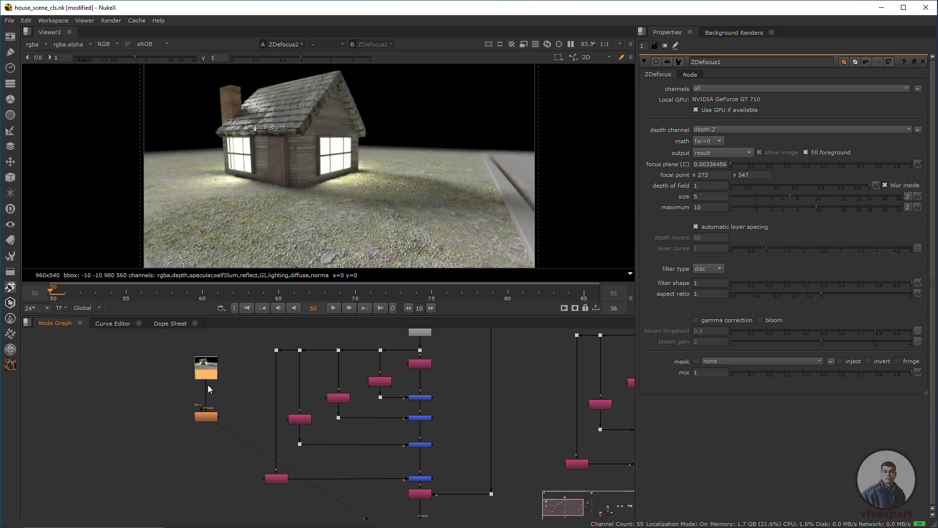
scroll(208, 398, "up", 3)
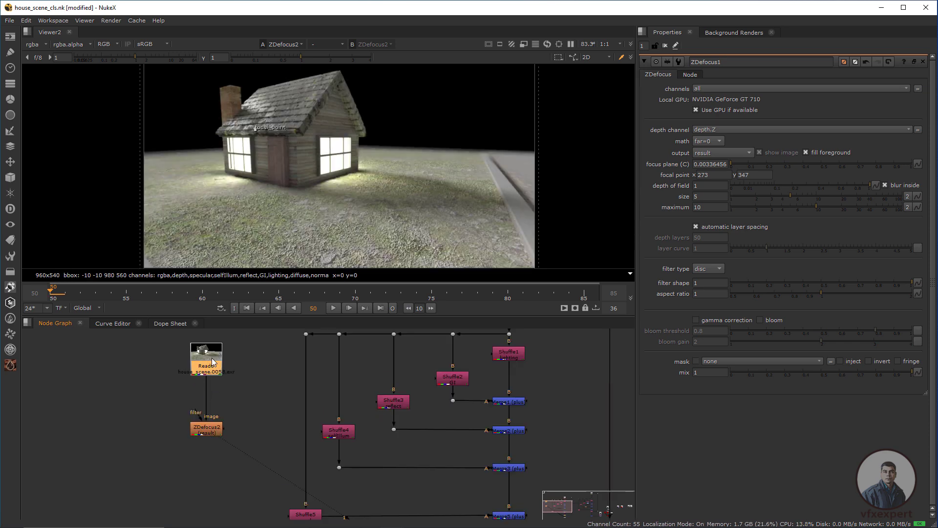
left_click(44, 46)
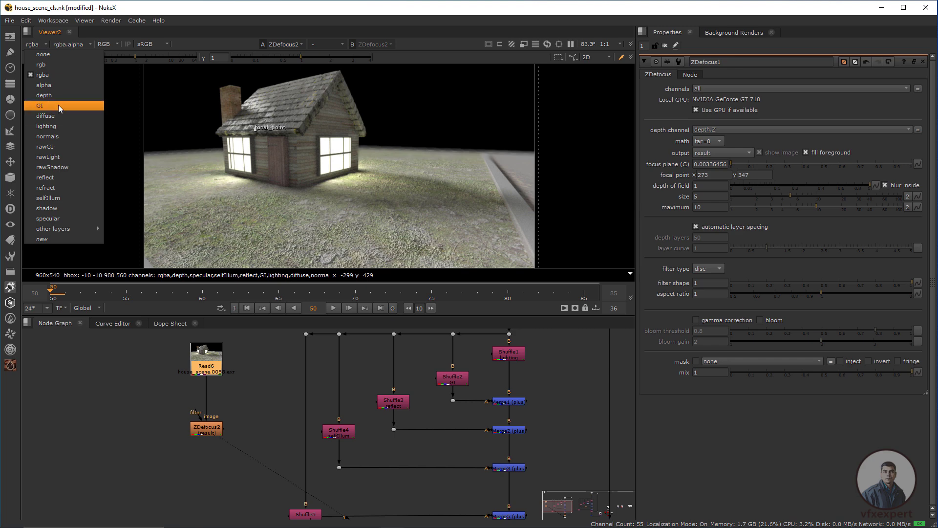
left_click(58, 97)
scroll(347, 455, "down", 2)
scroll(335, 430, "up", 3)
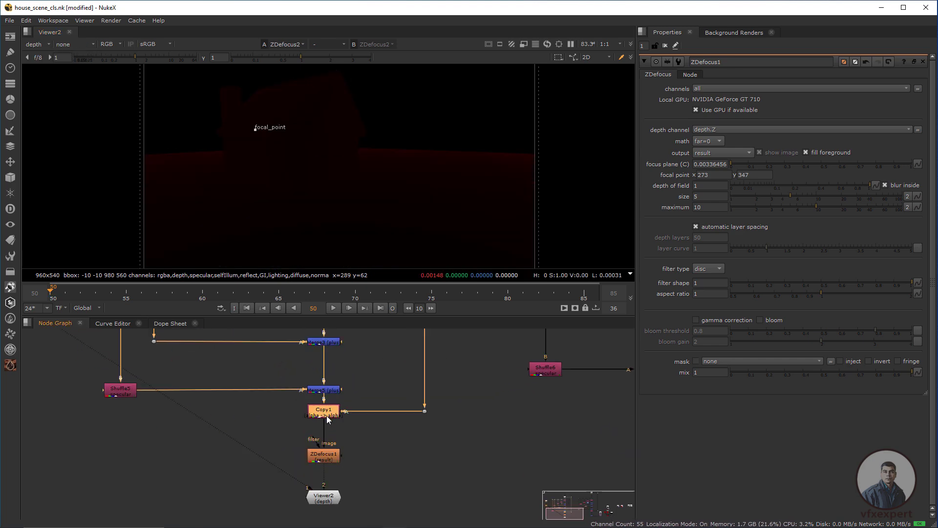
key("1")
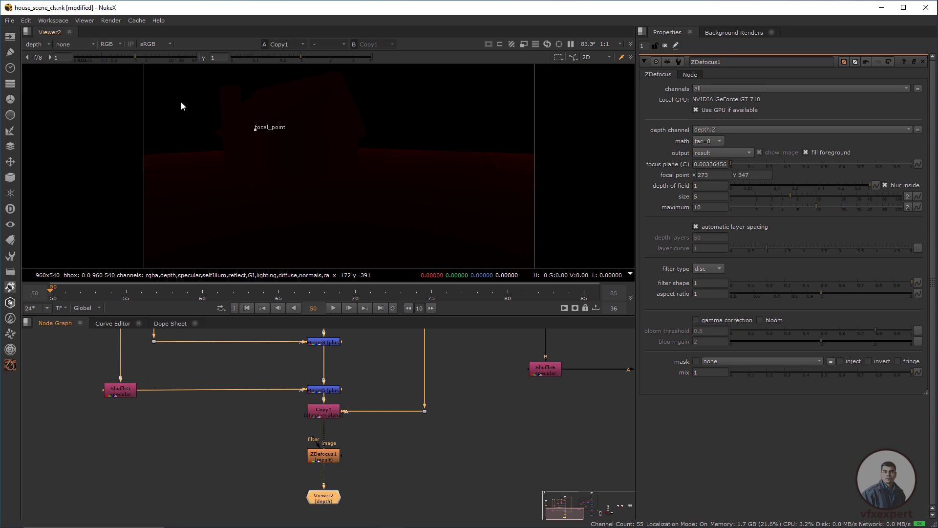
left_click(48, 44)
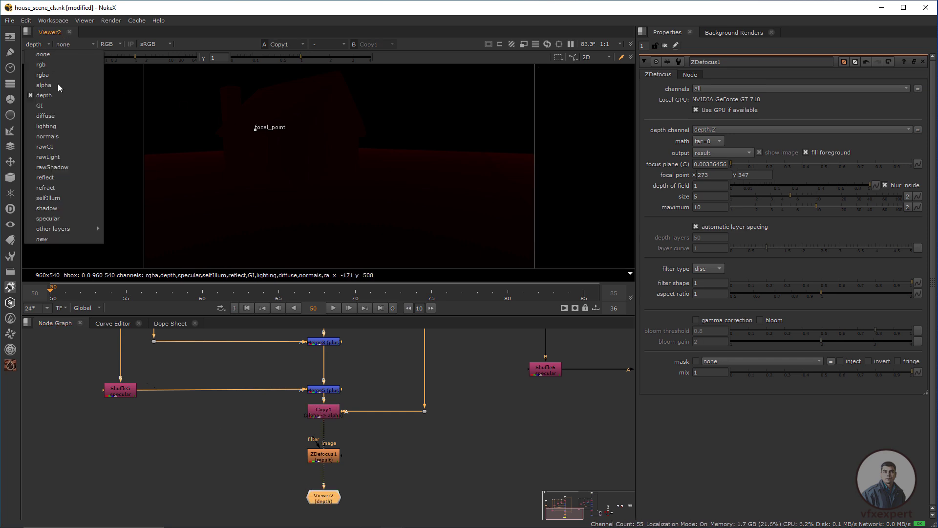
left_click(58, 96)
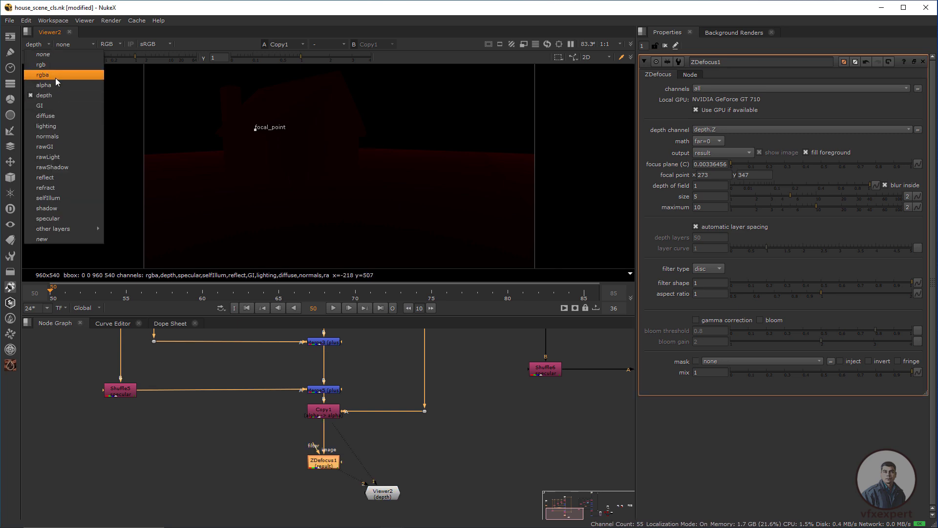
Return the viewer to the rgba channels and view the Copy2 output of the second comp tree
left_click(55, 76)
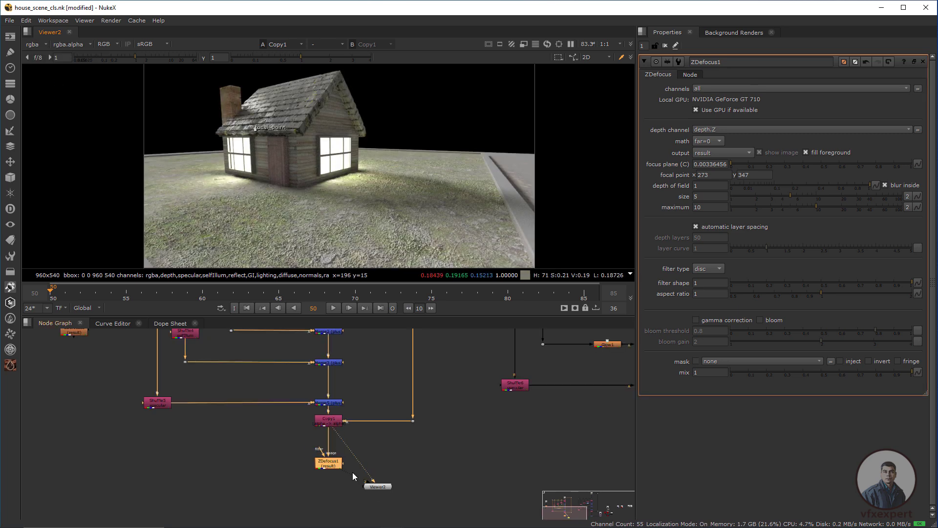
scroll(352, 472, "down", 6)
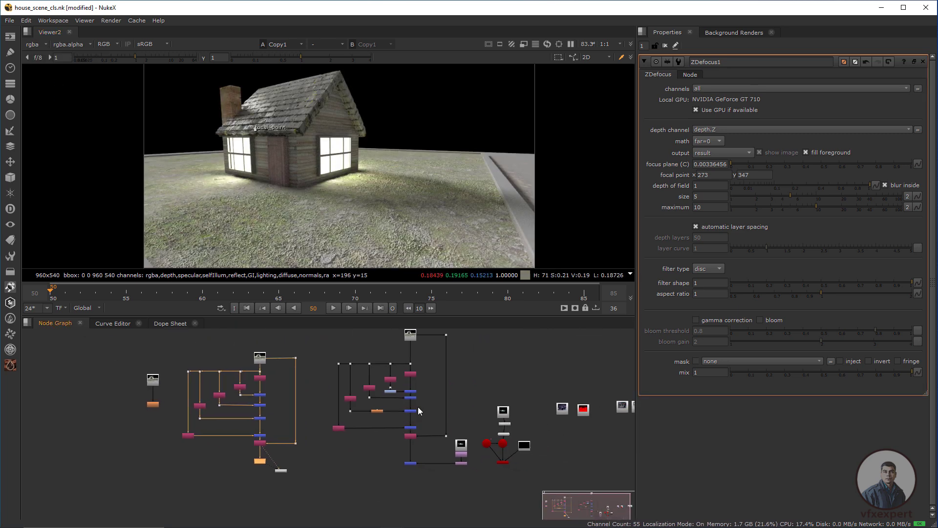
scroll(416, 388, "up", 5)
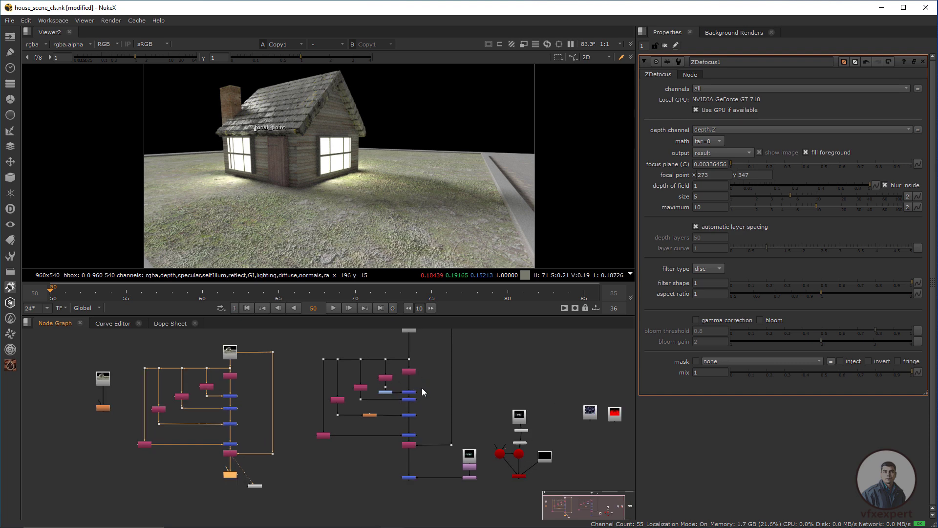
scroll(337, 431, "up", 2)
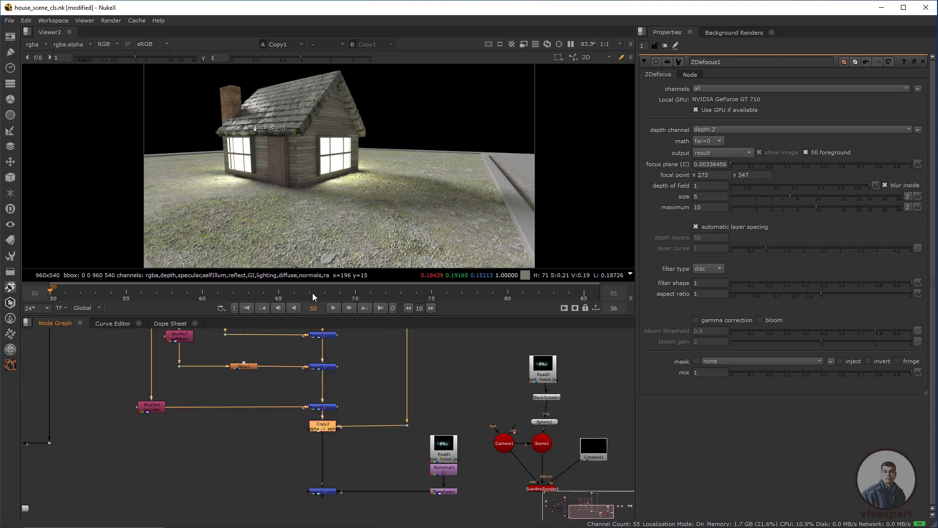
key("1")
scroll(413, 392, "down", 2)
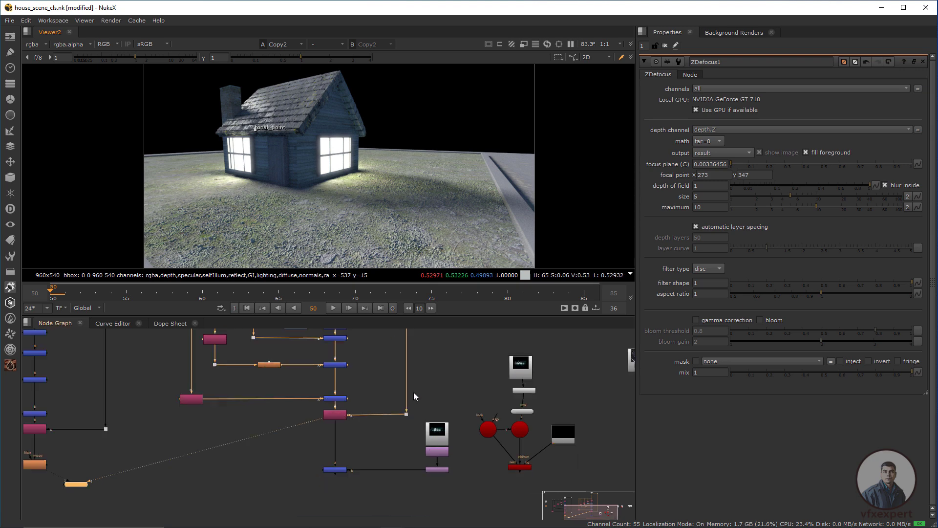
scroll(421, 445, "up", 3)
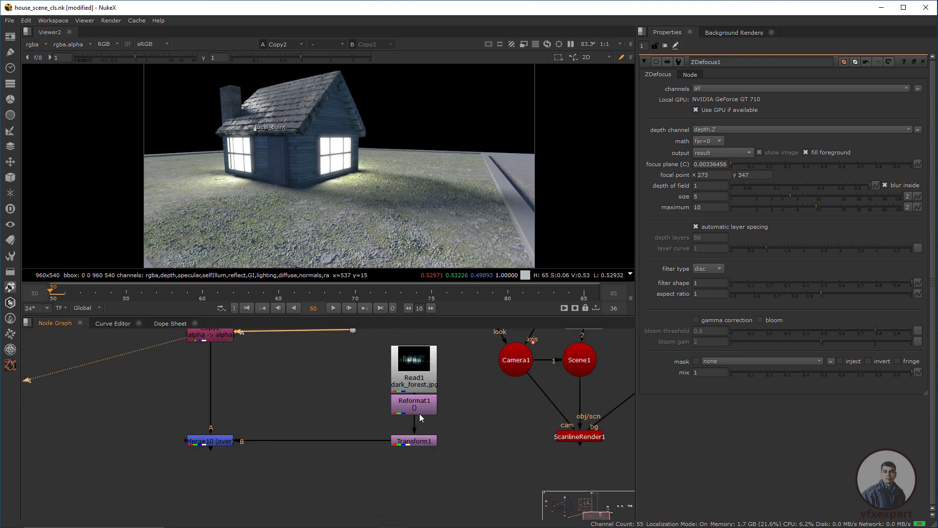
View the dark_forest.jpg background in Read1 and the Merge10 composite of the house over it
left_click(415, 376)
key("1")
left_click(424, 442)
left_click(218, 438)
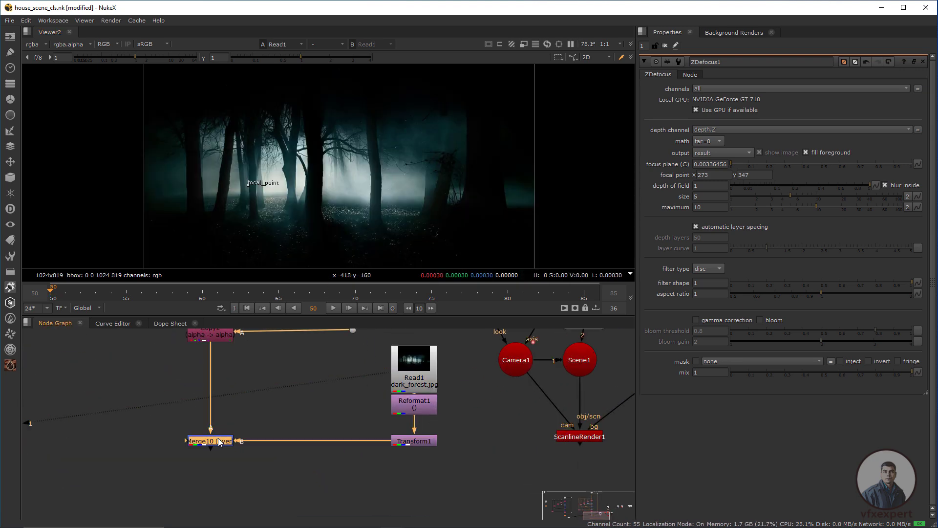
key("1")
left_click(337, 431)
scroll(390, 233, "up", 3)
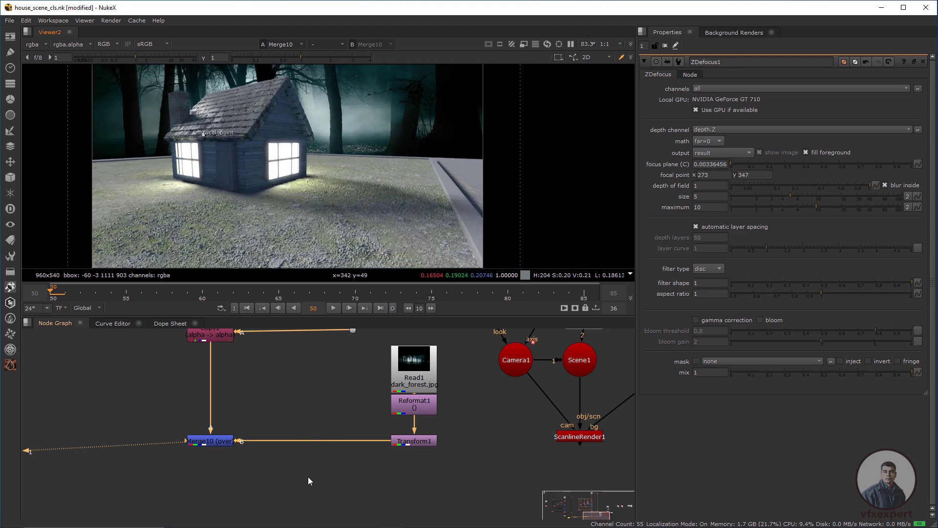
Move the Viewer2 node below Merge10 in the second comp tree
scroll(225, 438, "down", 5)
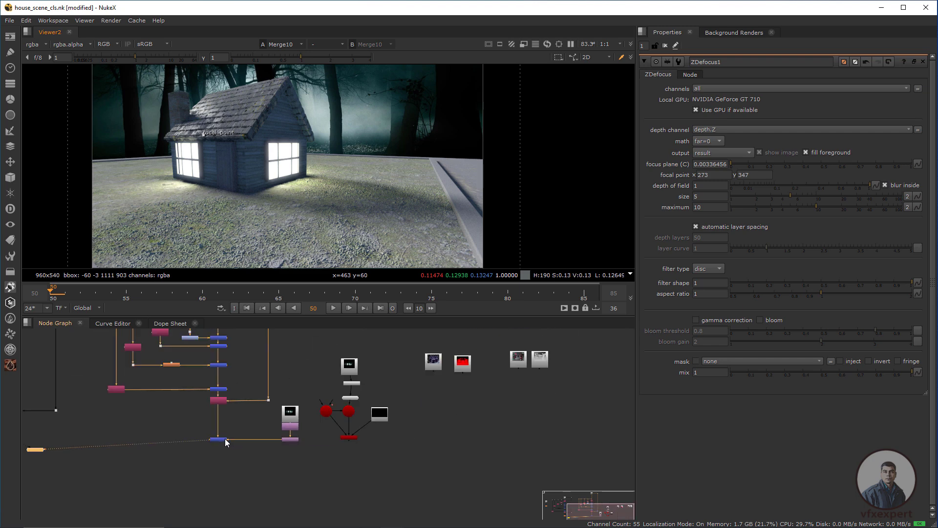
middle_click_drag(225, 438, 310, 426)
left_click_drag(149, 437, 342, 470)
scroll(327, 450, "up", 6)
scroll(341, 470, "down", 2)
middle_click_drag(91, 429, 300, 455)
scroll(125, 433, "up", 1)
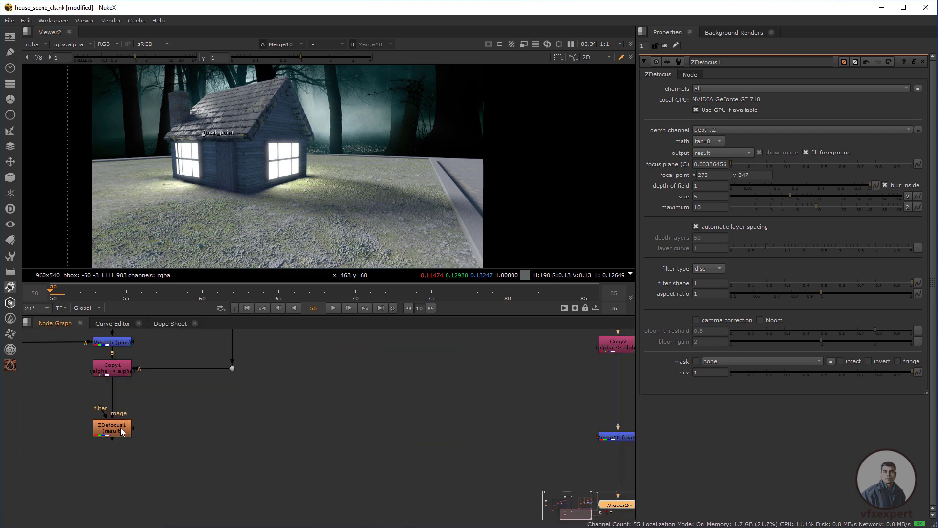
Copy the ZDefocus1 node and insert the copy between Merge10 and Viewer2
scroll(127, 432, "down", 2)
middle_click_drag(127, 432, 89, 426)
left_click(88, 425)
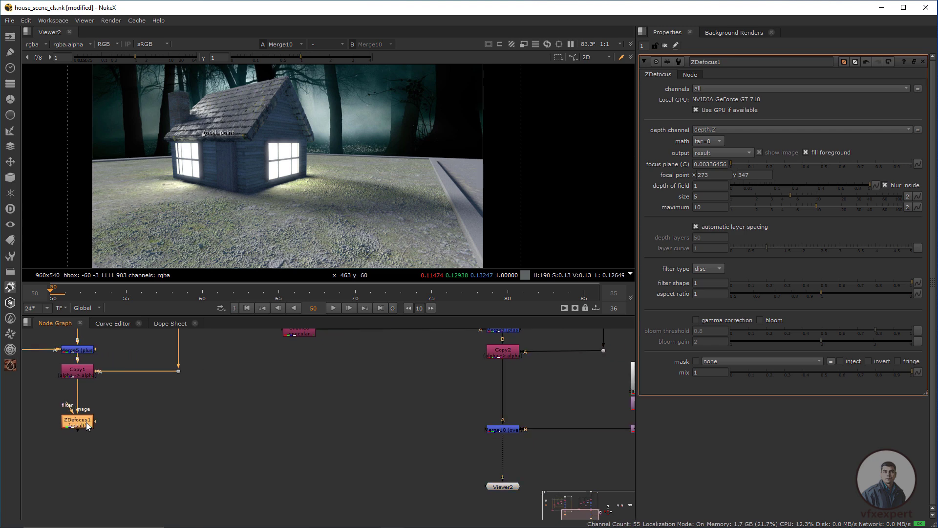
scroll(230, 443, "down", 2)
middle_click_drag(423, 475, 334, 471)
scroll(310, 439, "up", 3)
key("ctrl+v")
left_click_drag(346, 442, 324, 458)
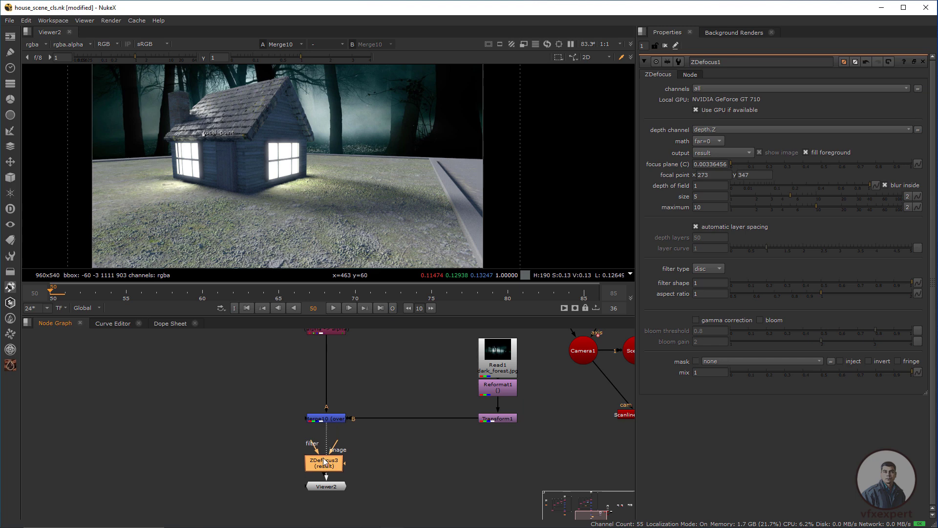
Open the properties of the ZDefocus node below Merge10
scroll(382, 427, "up", 2)
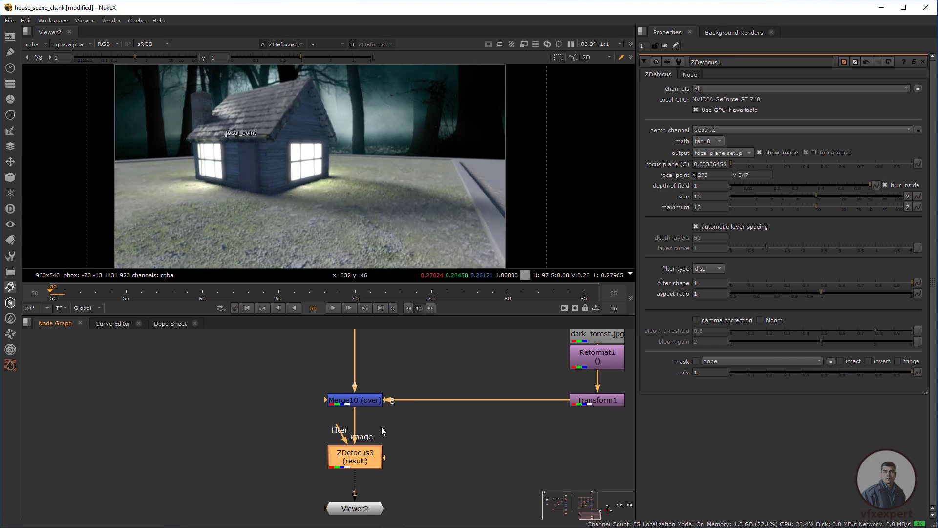
middle_click_drag(399, 448, 371, 426)
left_click(400, 453)
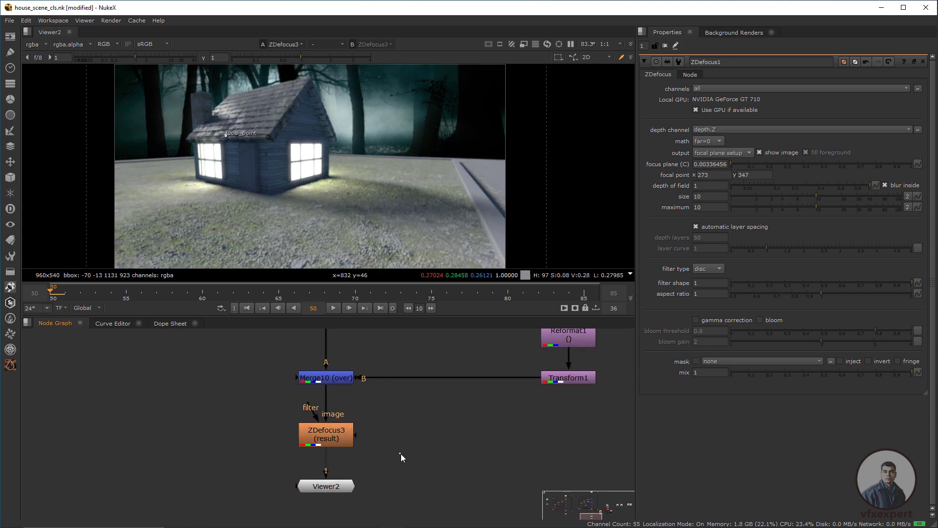
left_click(335, 439)
double_click(335, 439)
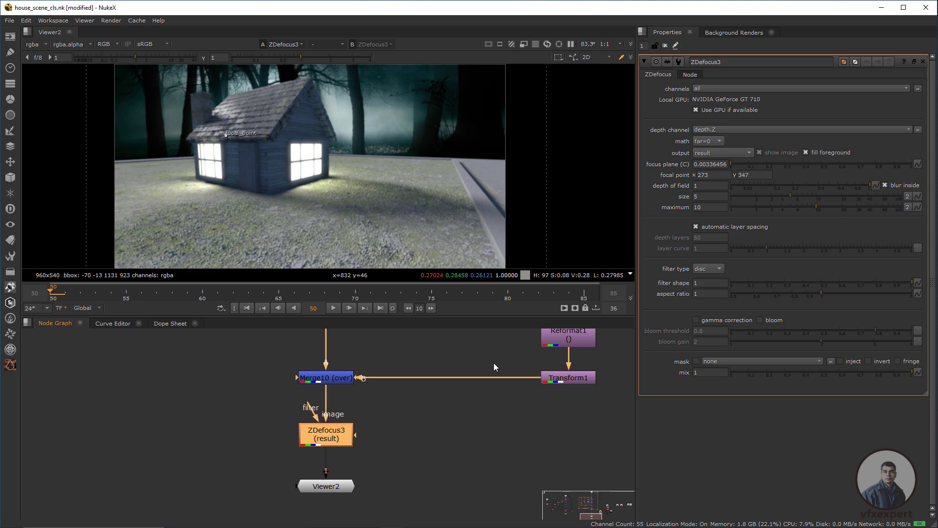
Set the size of ZDefocus3 to 10 and switch its output to focal plane setup
left_click(702, 197)
type("10")
key("Return")
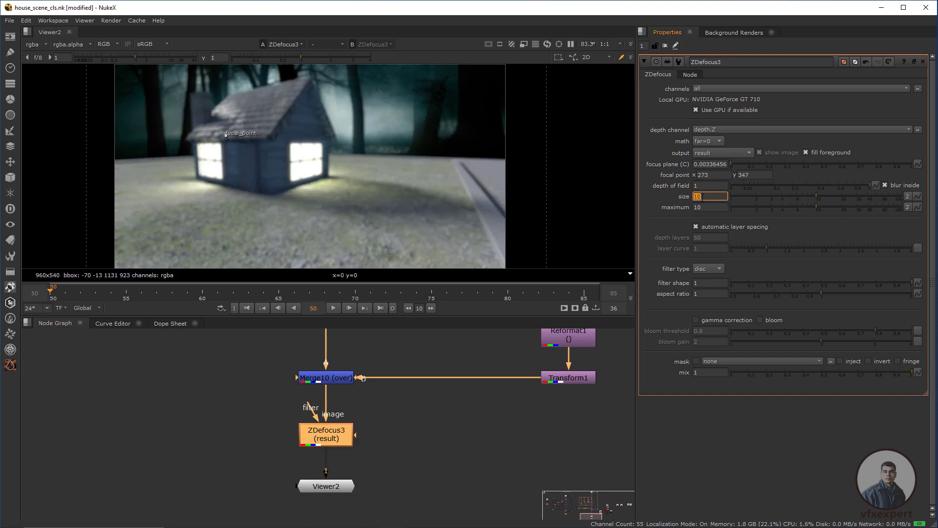
scroll(318, 184, "up", 1)
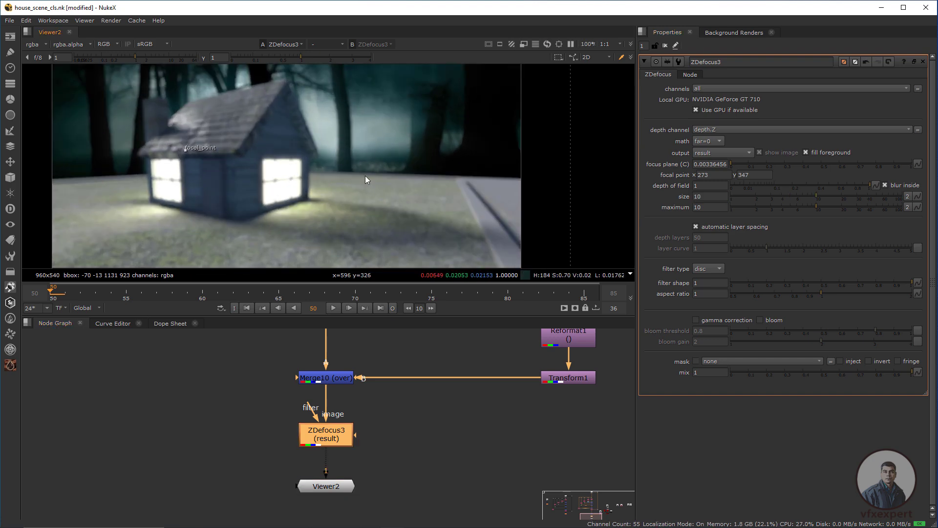
left_click(717, 153)
left_click(731, 165)
scroll(312, 149, "down", 3)
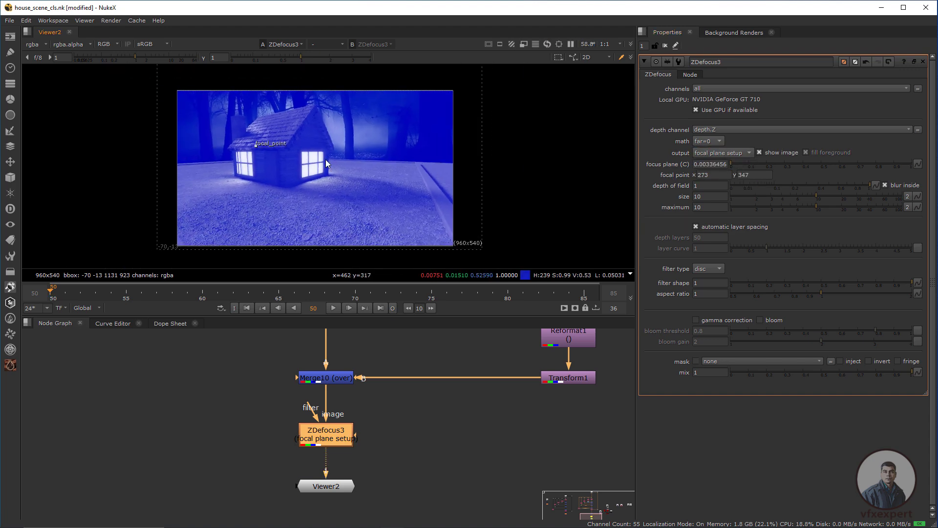
Move the ZDefocus3 focal point over the house to about x 351, y 287
middle_click_drag(326, 160, 342, 166)
left_click_drag(274, 154, 301, 177)
scroll(389, 189, "up", 2)
left_click_drag(366, 135, 408, 204)
scroll(332, 213, "down", 1)
middle_click_drag(293, 198, 347, 197)
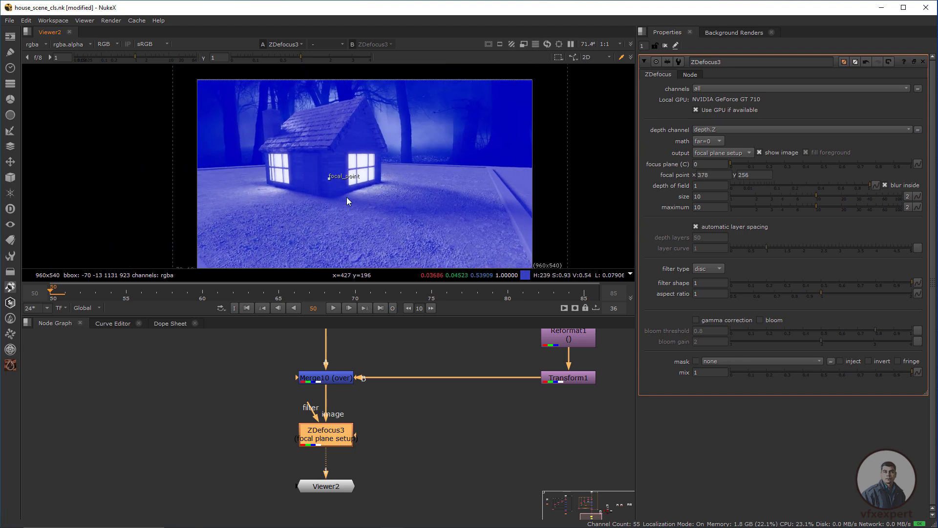
scroll(345, 196, "up", 2)
left_click_drag(323, 172, 309, 156)
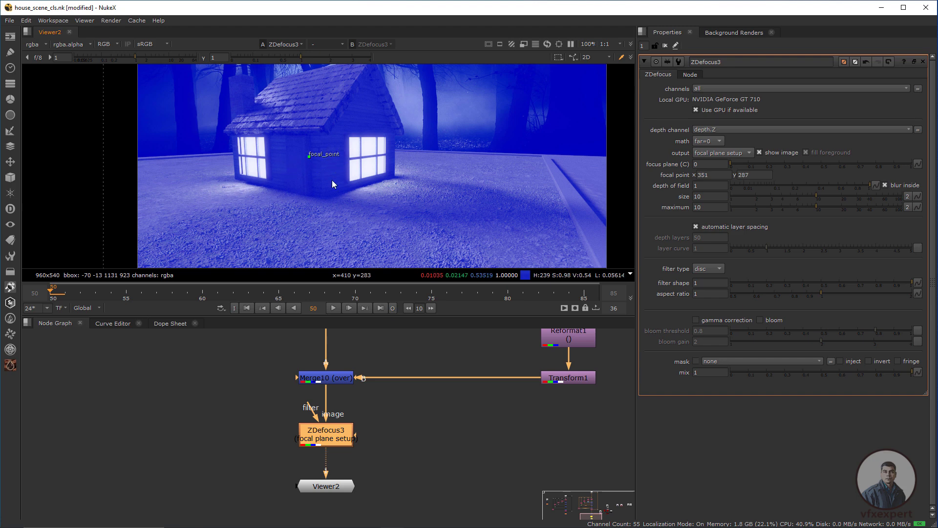
scroll(350, 200, "down", 7)
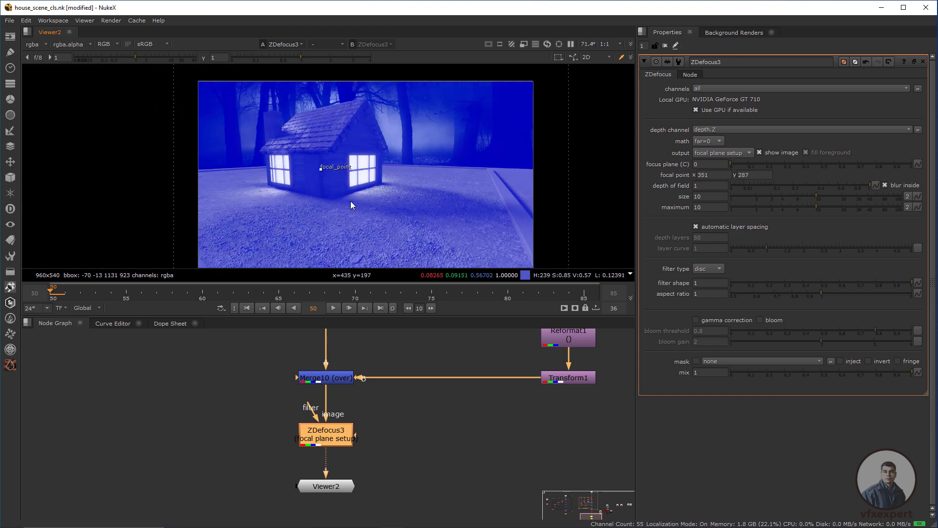
View the Copy2 output and the Merge10 output in Viewer2
scroll(298, 396, "down", 3)
middle_click_drag(297, 393, 302, 443)
left_click(293, 388)
key("1")
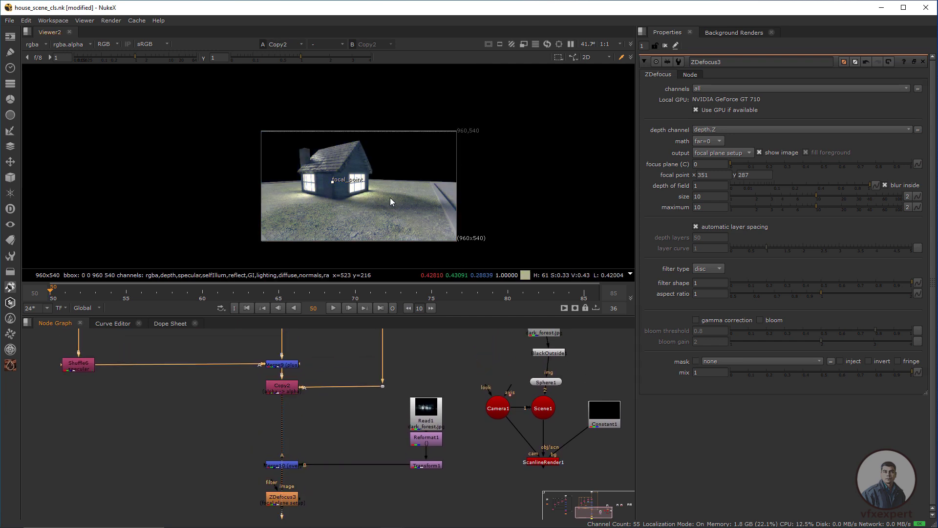
scroll(416, 459, "up", 4)
left_click(280, 430)
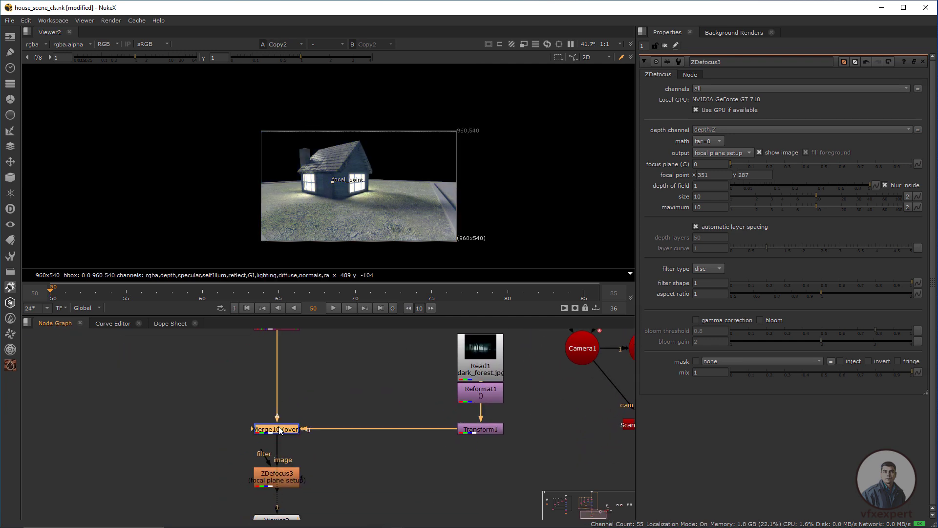
key("1")
scroll(315, 420, "up", 3)
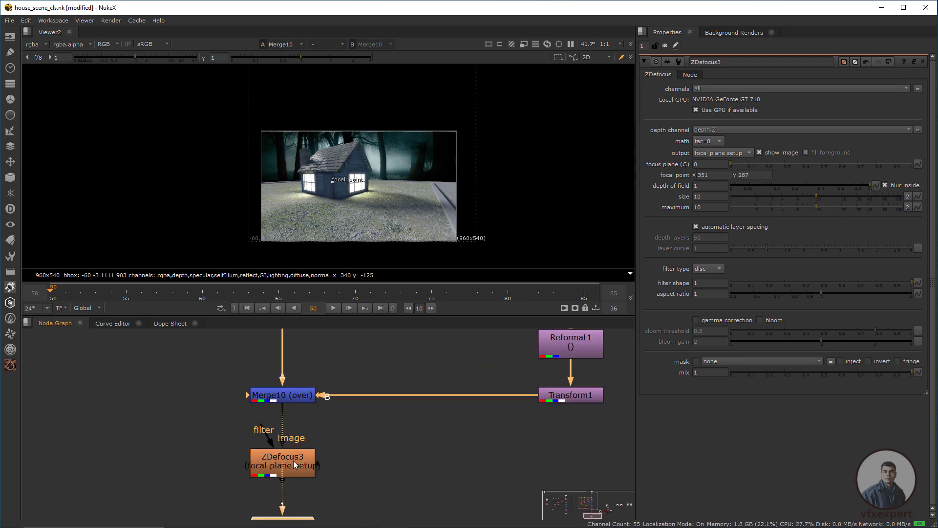
Open the Merge10 properties and check the list of layers available in the viewer
double_click(303, 398)
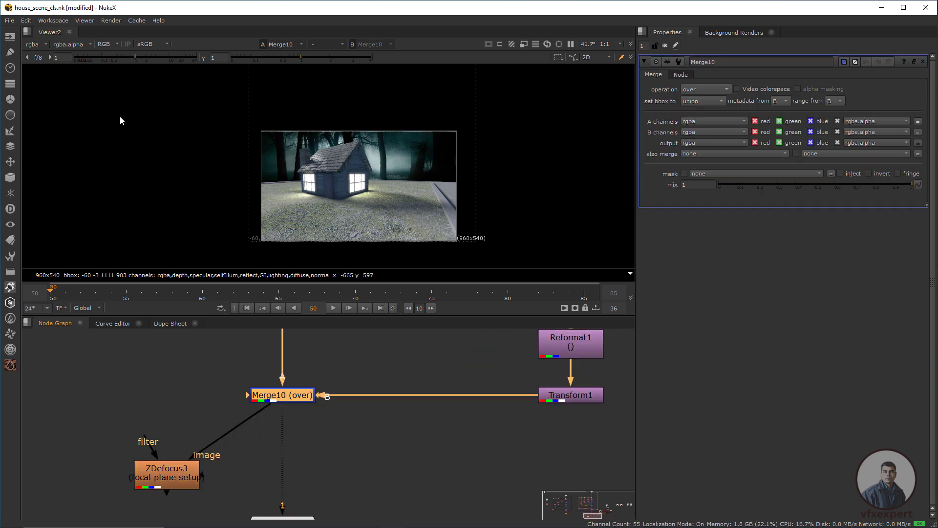
left_click(36, 44)
mouse_move(42, 96)
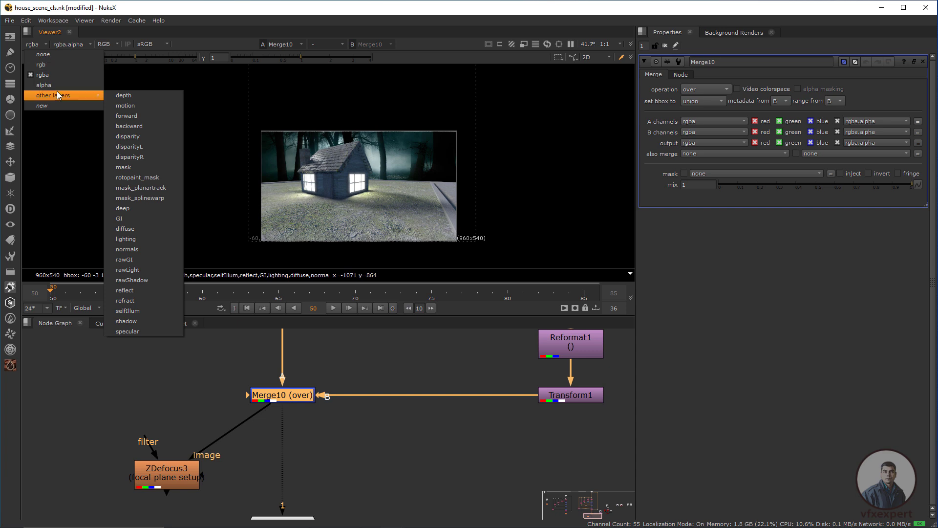
left_click(391, 481)
Bring ZDefocus3 closer to Merge10 and view its focal plane setup output
left_click_drag(171, 475, 236, 468)
key("1")
scroll(369, 170, "up", 3)
left_click_drag(297, 168, 359, 215)
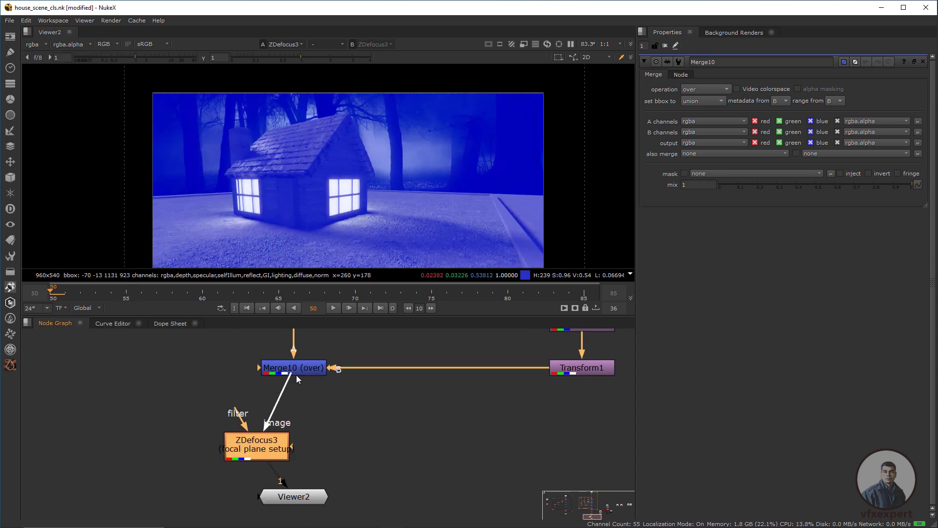
Disconnect ZDefocus3 from Merge10, set it aside and view Merge10 directly in Viewer2
left_click_drag(295, 377, 145, 443)
left_click_drag(305, 501, 295, 483)
scroll(337, 419, "down", 5)
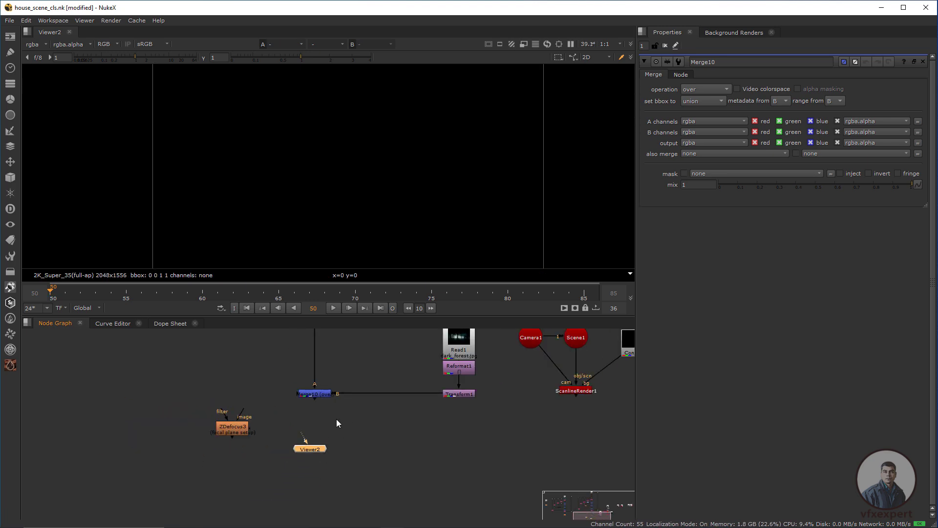
key("1")
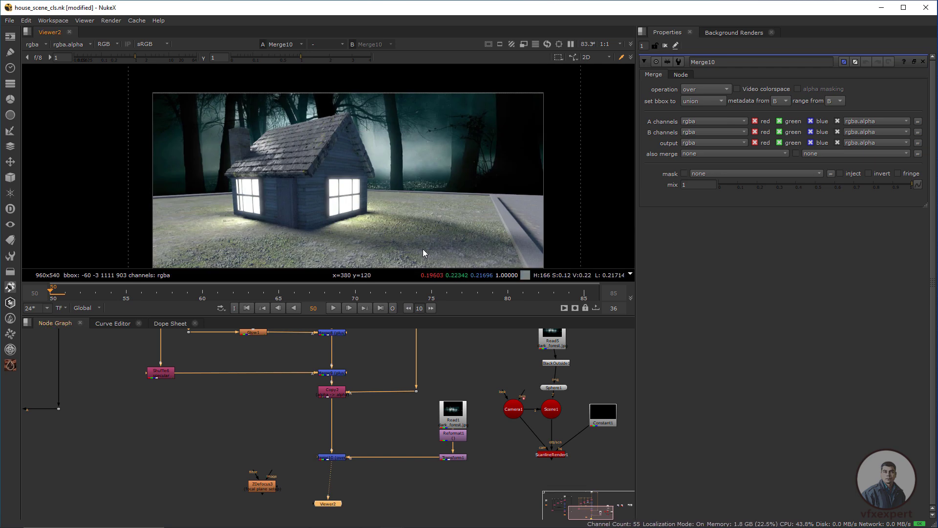
View the Read4 house render at the head of the second comp tree
scroll(355, 423, "down", 5)
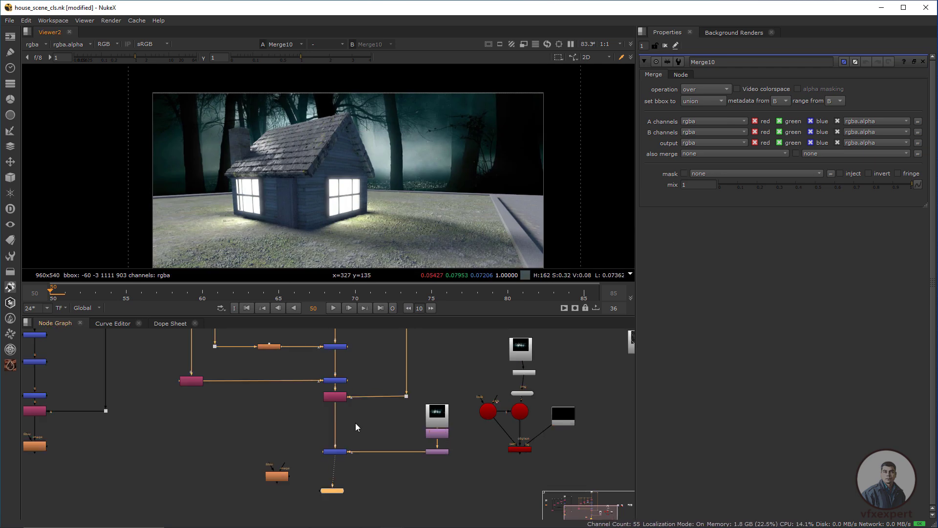
middle_click_drag(333, 359, 328, 389)
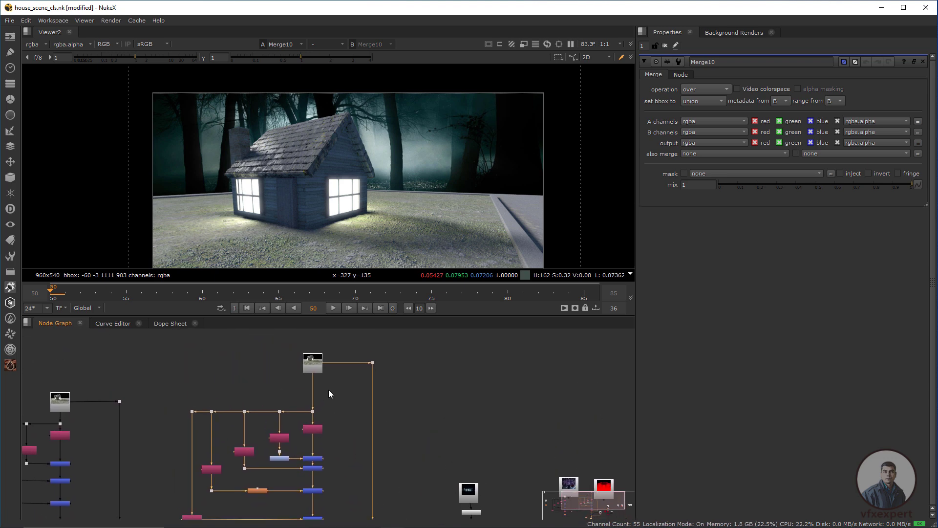
scroll(328, 387, "up", 3)
left_click(310, 353)
key("1")
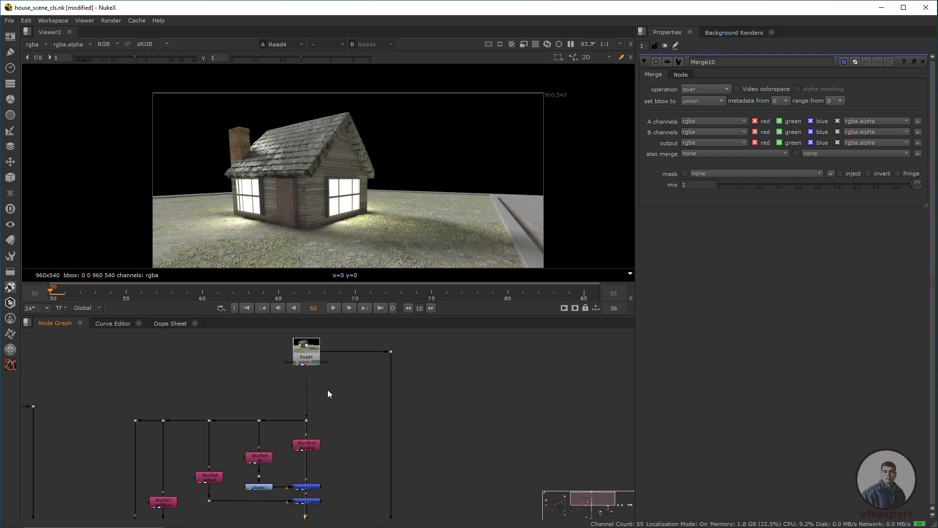
Move Viewer2 beside ZDefocus3 to clear the space below Merge10
scroll(359, 420, "down", 3)
middle_click_drag(360, 452, 369, 382)
scroll(346, 440, "up", 4)
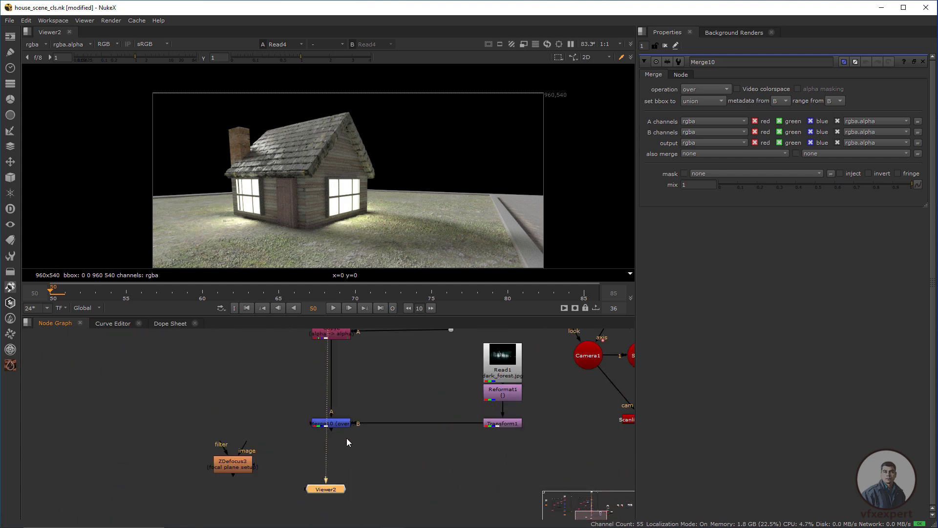
scroll(347, 438, "up", 1)
left_click_drag(333, 498, 267, 479)
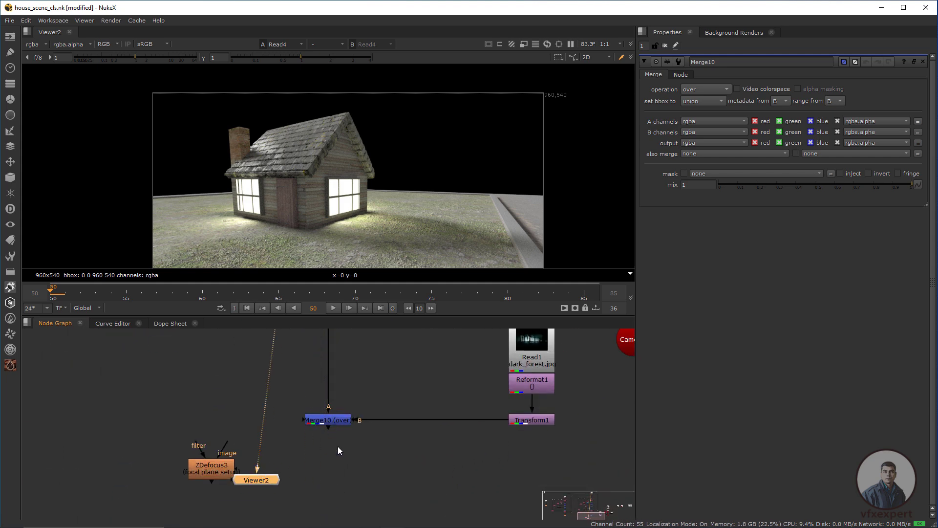
Add a Copy node and connect it directly below Merge10
scroll(338, 446, "down", 6)
mouse_move(372, 382)
middle_mouse_down()
mouse_move(356, 440)
mouse_move(384, 394)
middle_mouse_up()
scroll(339, 482, "up", 1)
scroll(370, 445, "up", 4)
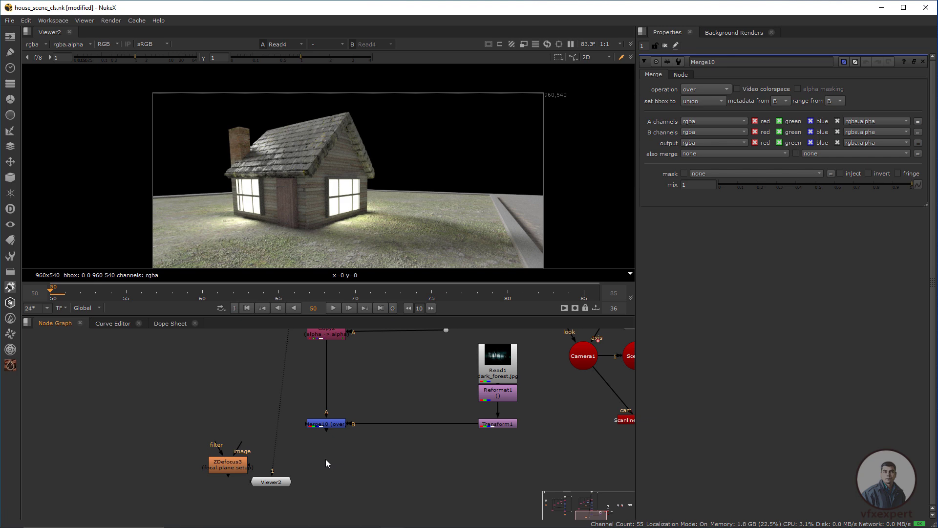
key("k")
scroll(325, 459, "down", 1)
middle_click_drag(326, 459, 336, 476)
left_click_drag(341, 470, 333, 441)
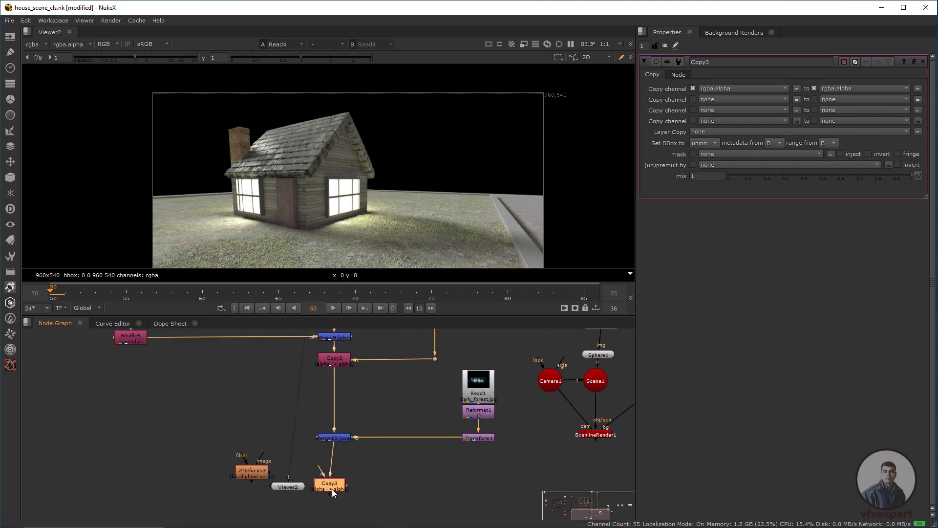
left_click_drag(332, 489, 337, 483)
Connect the A input of Copy3 to the pipe from Read4 and route it through a new dot
scroll(362, 456, "down", 4)
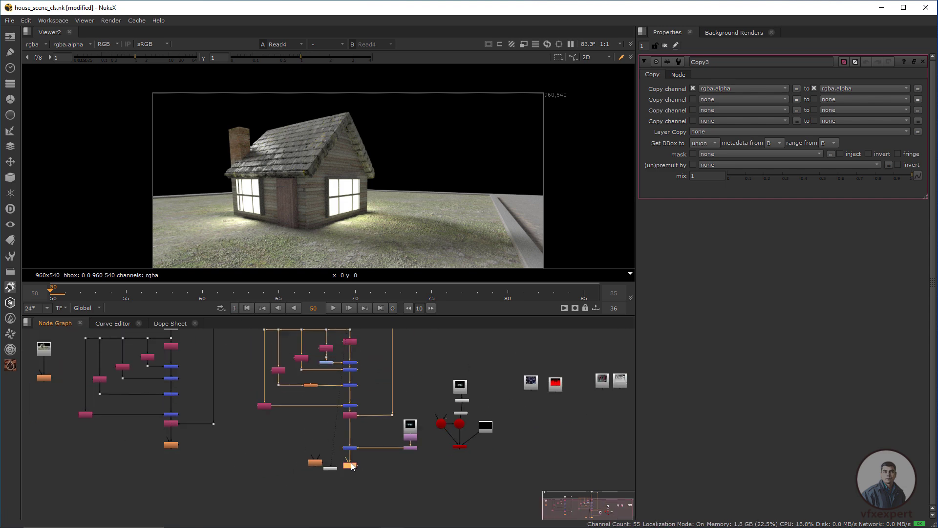
scroll(383, 440, "up", 4)
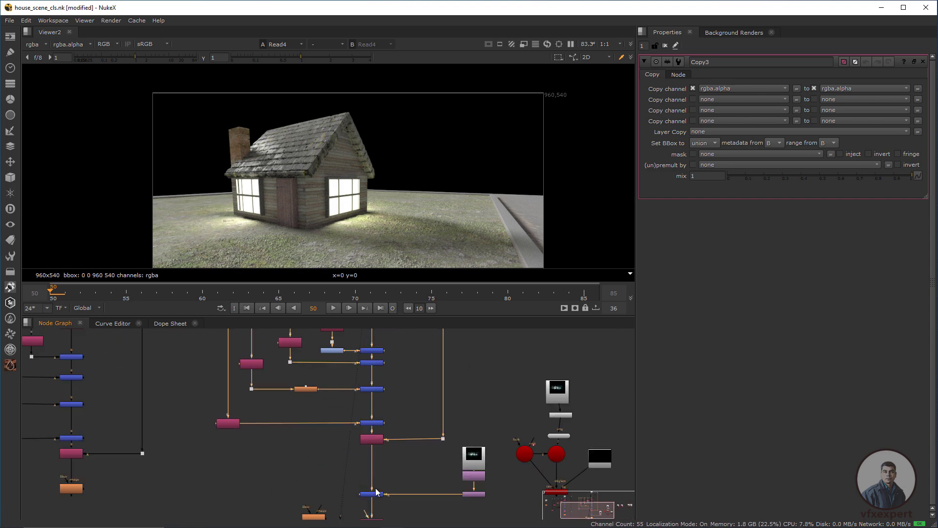
left_click_drag(305, 455, 380, 380)
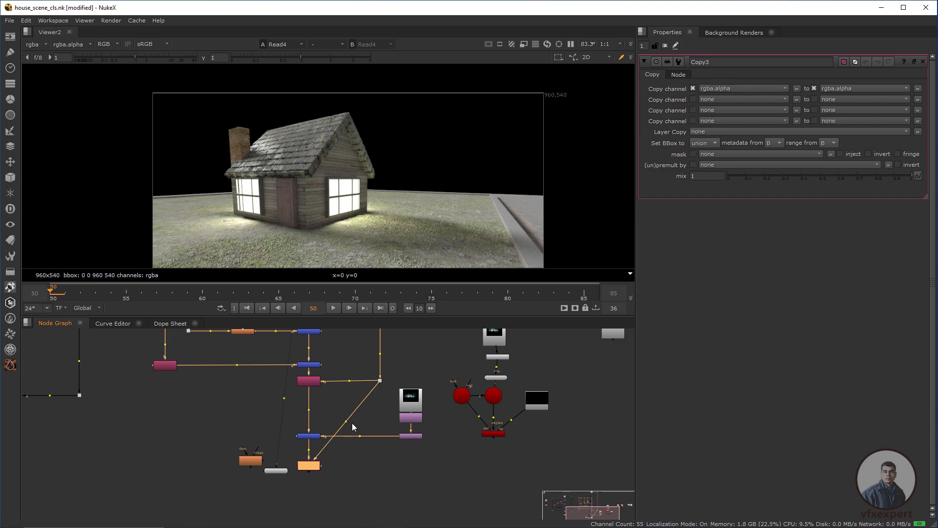
left_click_drag(347, 422, 377, 463, "ctrl")
scroll(386, 439, "down", 3)
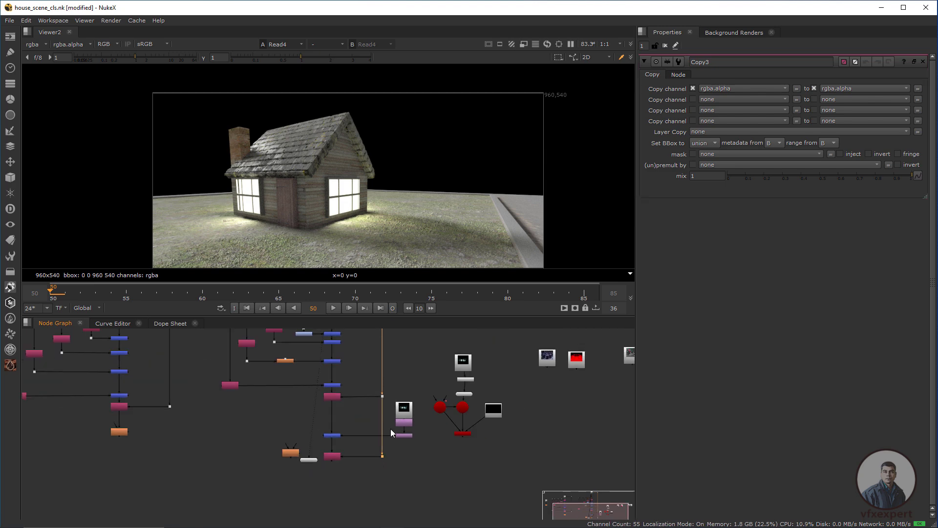
Examine the pipe from Read4 down to Copy3 in the enlarged node graph
key("space")
scroll(404, 390, "up", 5)
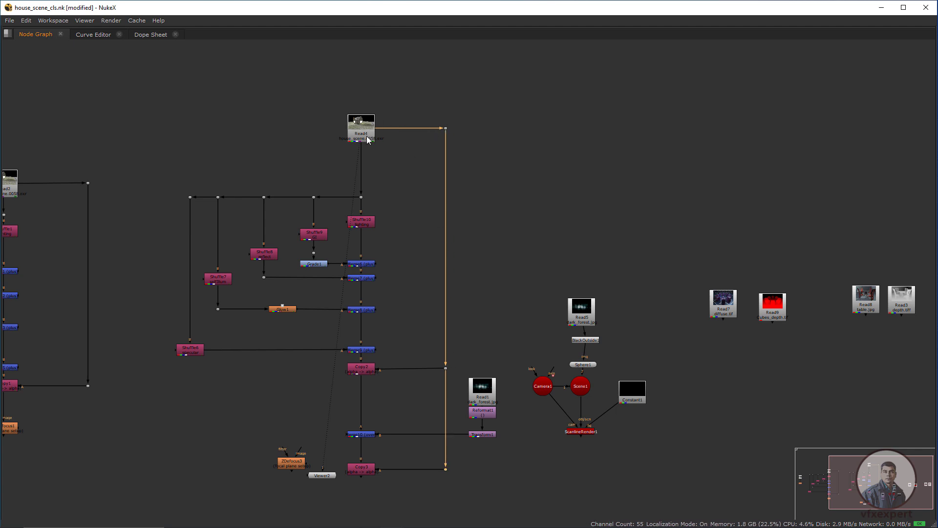
key("space")
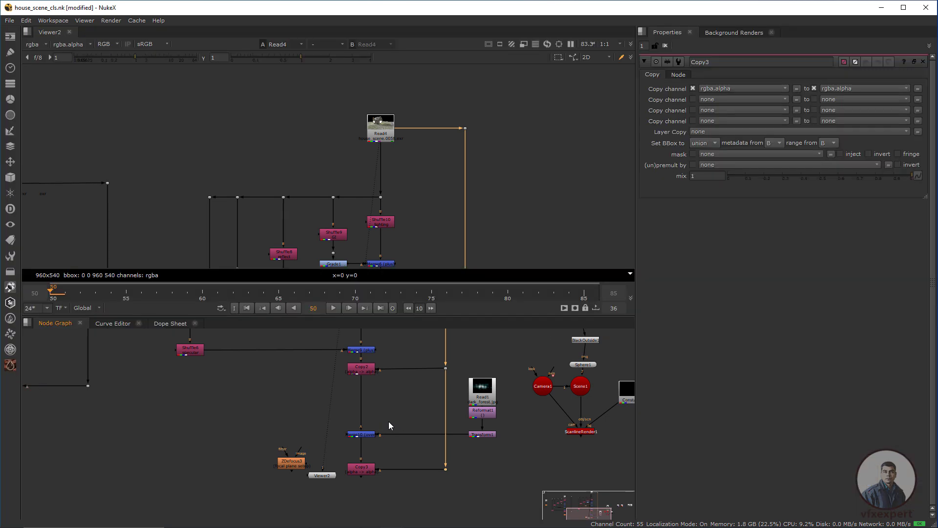
View the Copy3 output and place Viewer2 directly below Copy3
scroll(359, 440, "up", 5)
left_click(291, 468)
key("1")
left_click_drag(236, 483, 301, 512)
middle_click_drag(297, 472, 318, 449)
left_click(315, 448)
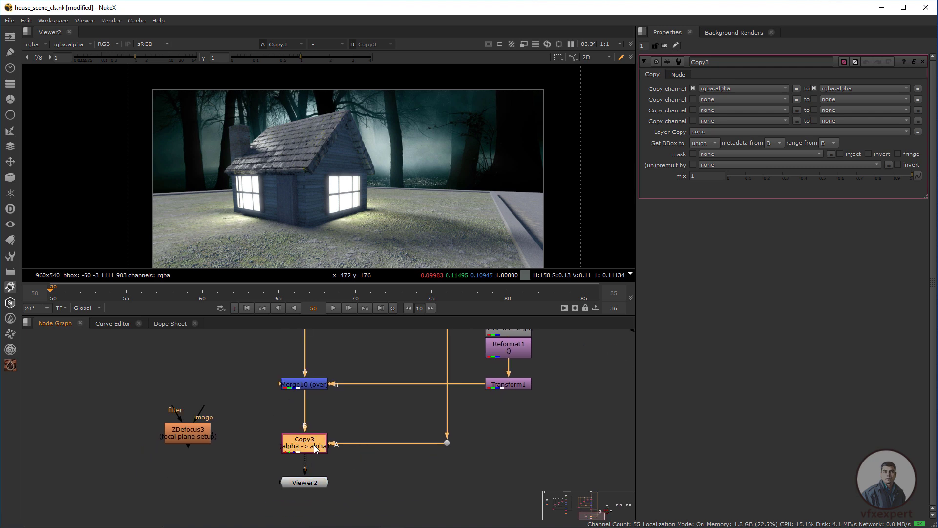
Set Copy3 to copy the depth.Z channel to depth.Z
left_click(360, 195)
scroll(350, 148, "up", 3)
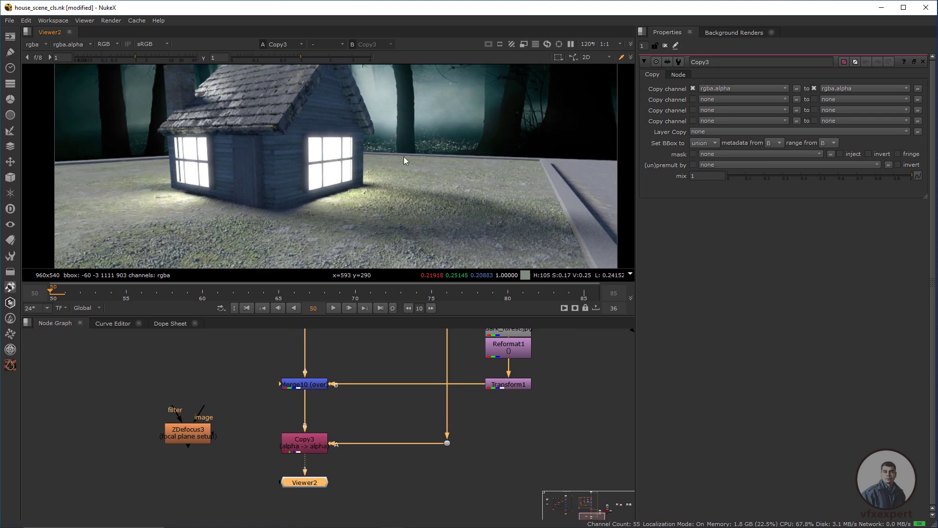
scroll(734, 88, "up", 3)
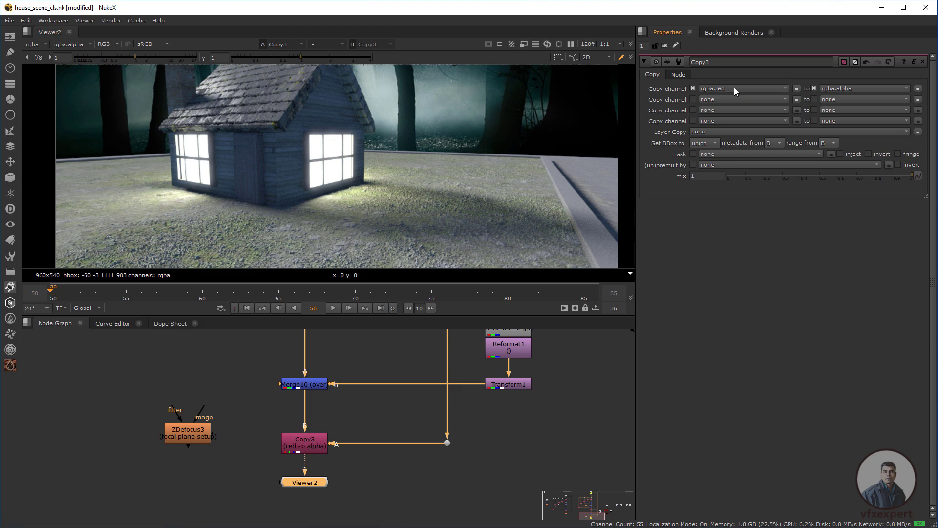
left_click(733, 87)
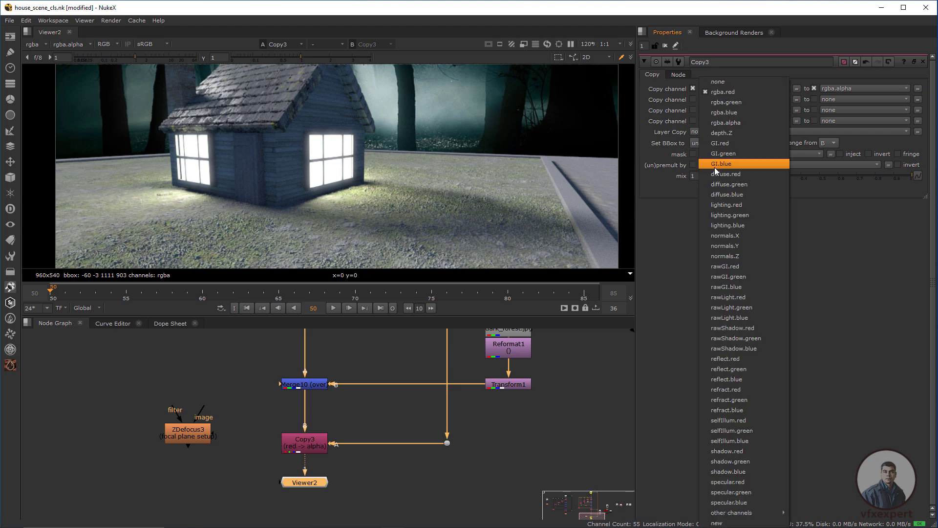
left_click(727, 132)
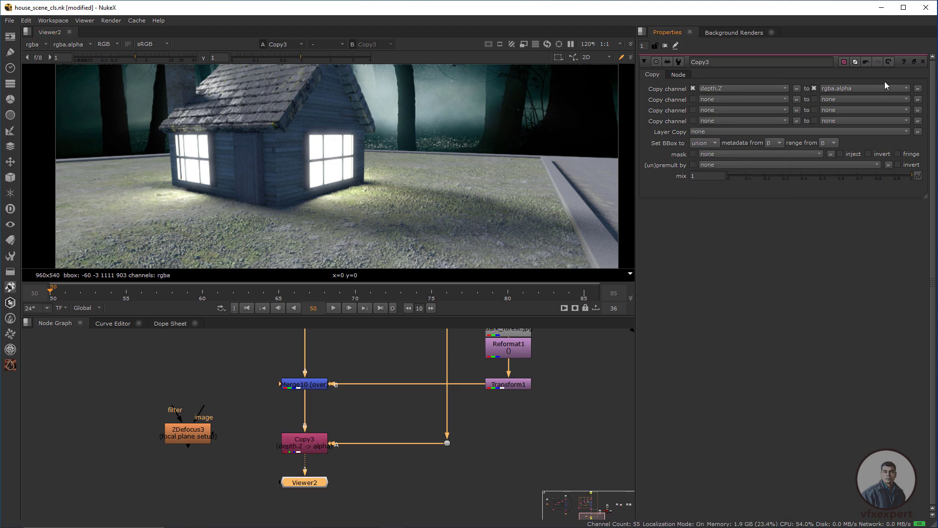
left_click(872, 88)
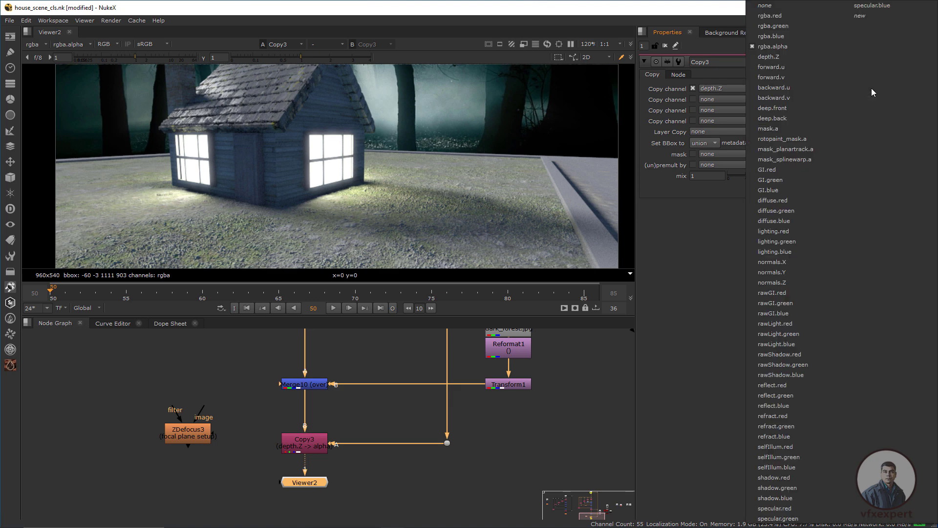
left_click(772, 56)
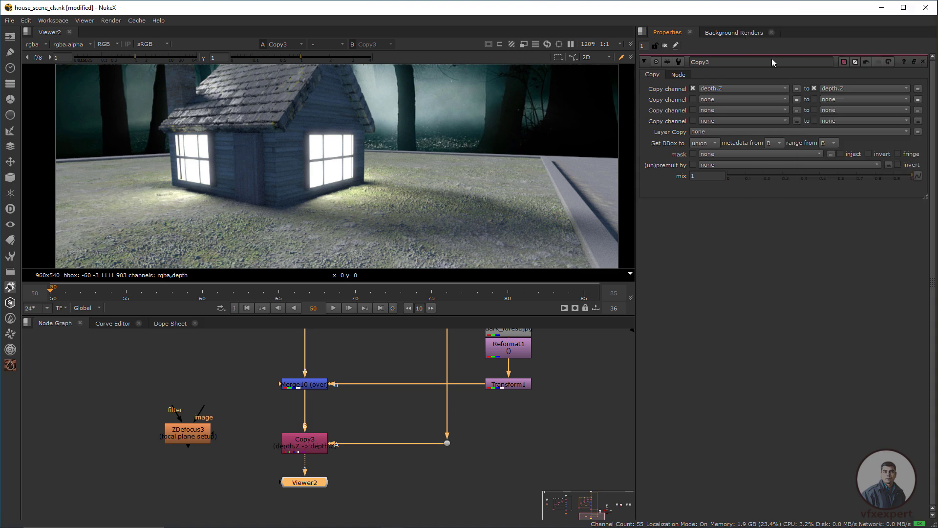
scroll(299, 240, "down", 2)
middle_click_drag(335, 401, 354, 364)
scroll(327, 453, "down", 2)
middle_click_drag(316, 451, 293, 472)
scroll(301, 448, "up", 2)
left_click(302, 445)
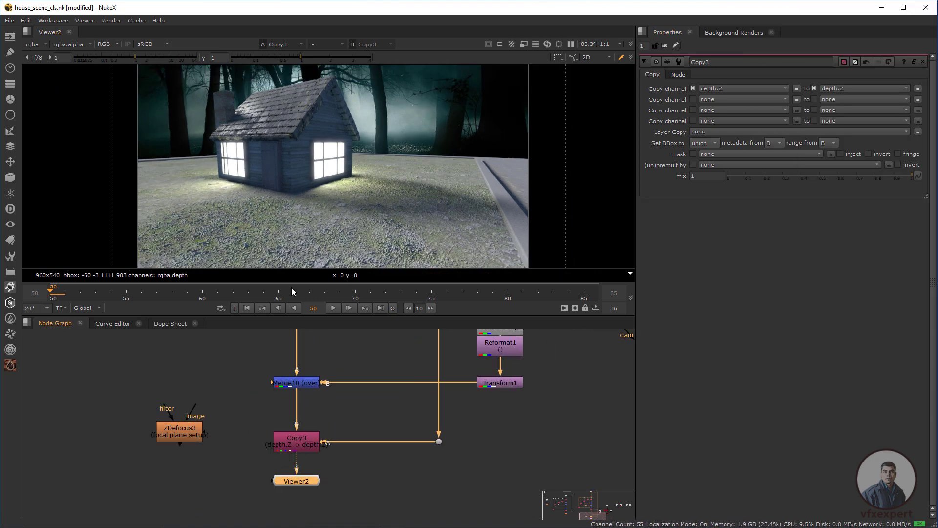
Inspect the depth layer of Copy3 in the viewer with raised gamma, and switch back to the rgba layer
left_click(46, 44)
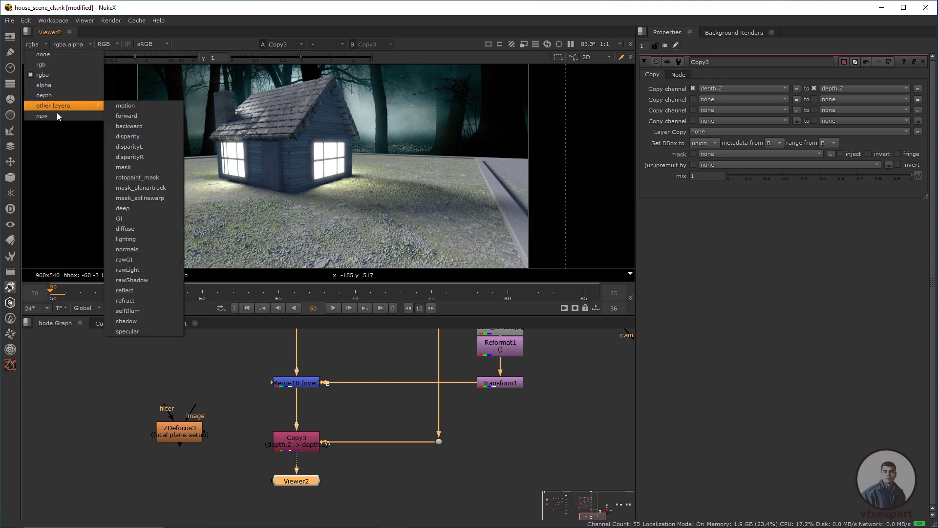
left_click(54, 95)
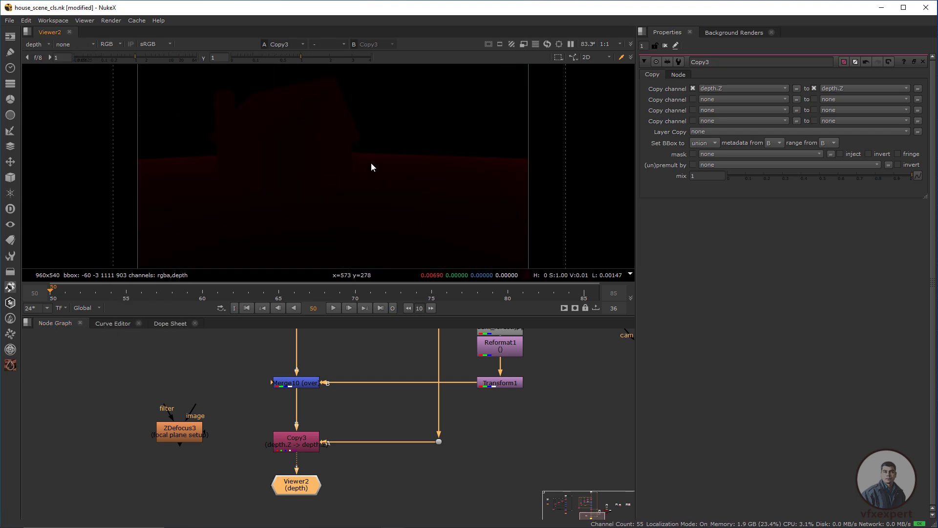
left_click_drag(306, 61, 311, 59)
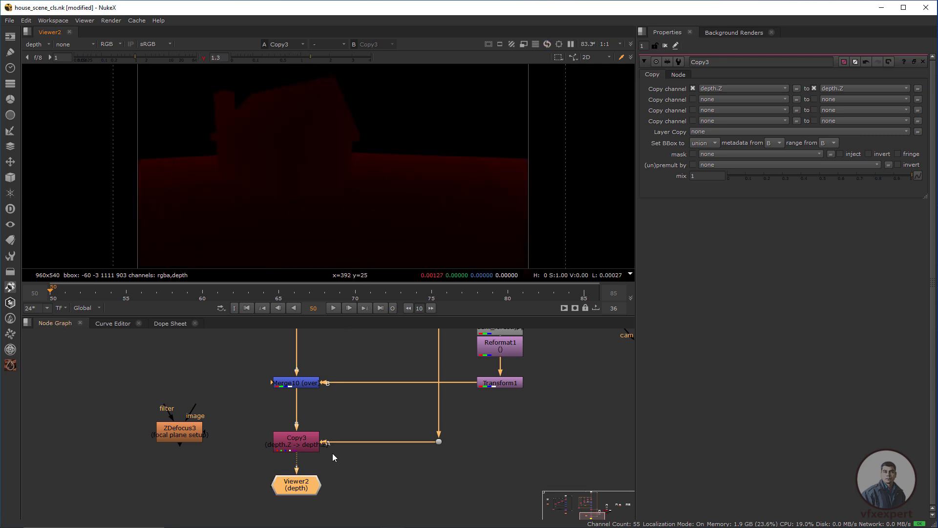
left_click(46, 44)
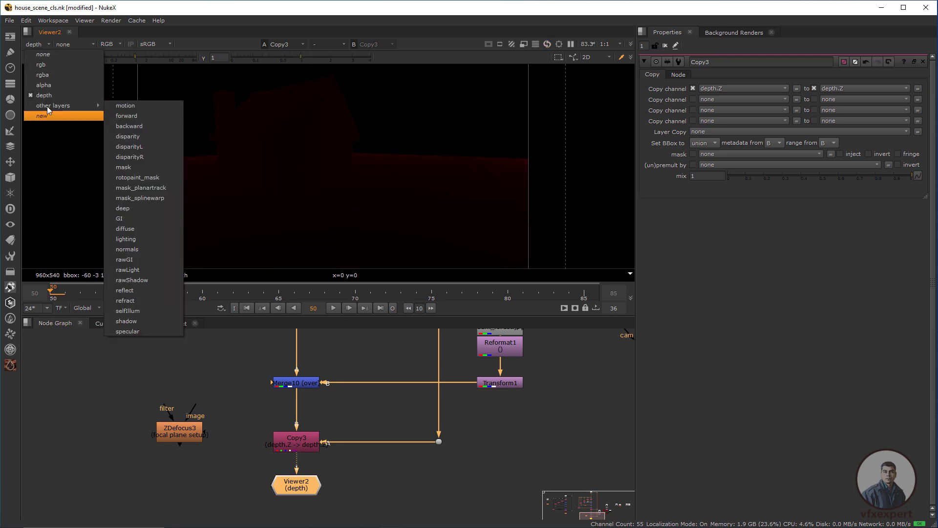
left_click(48, 73)
Insert ZDefocus3 into the pipe between Copy3 and Viewer2, moving Viewer2 down to make room
scroll(342, 469, "down", 1)
middle_click_drag(355, 433, 371, 395)
scroll(330, 443, "up", 2)
left_click_drag(331, 444, 332, 483)
left_click(201, 395)
left_click_drag(176, 378, 216, 429)
left_click_drag(324, 484, 323, 494)
left_click_drag(218, 439, 317, 449)
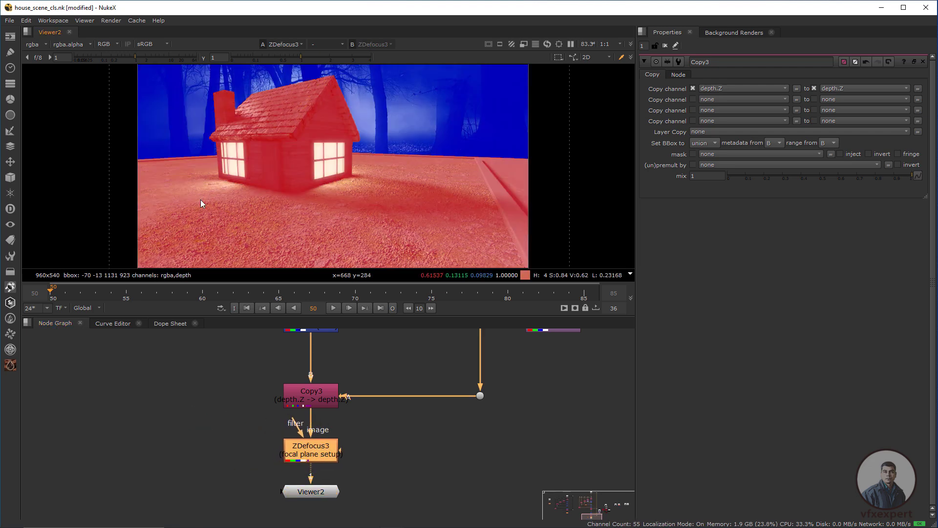
In ZDefocus3, place the focal point on the house roof at about x 319, y 343 and set the depth of field to 1.3
double_click(322, 450)
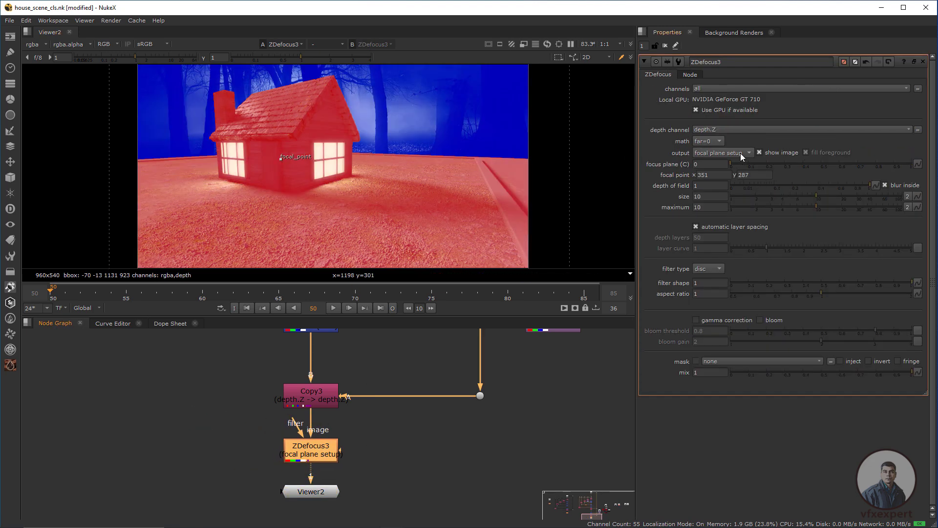
left_click_drag(282, 158, 269, 133)
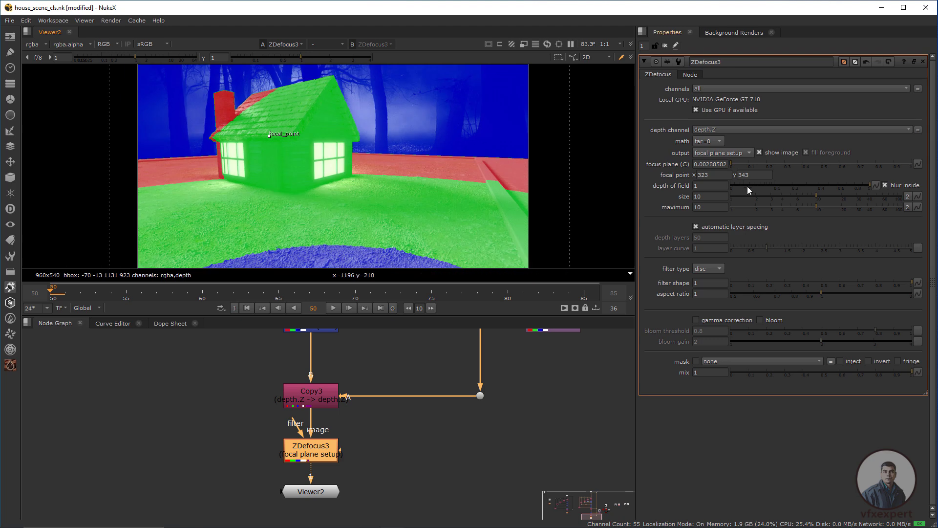
left_click(712, 184)
type(".3")
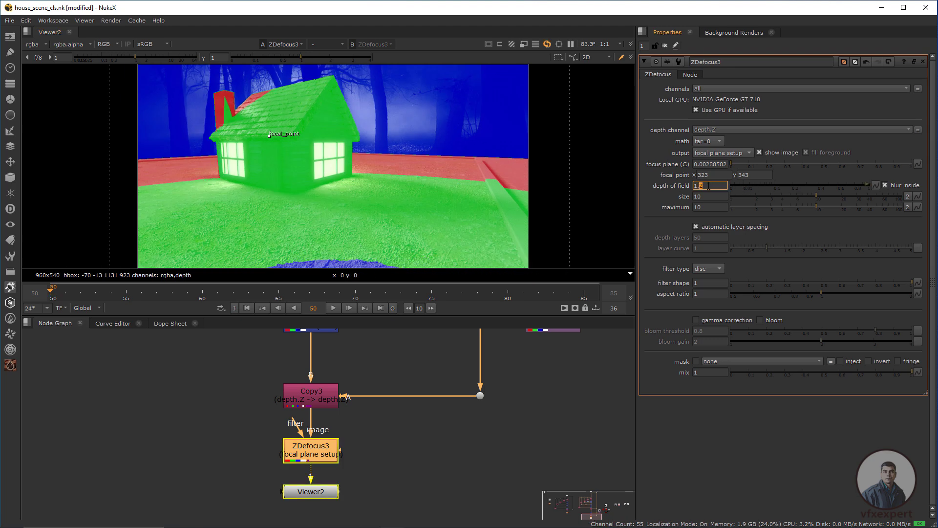
left_click_drag(267, 136, 264, 135)
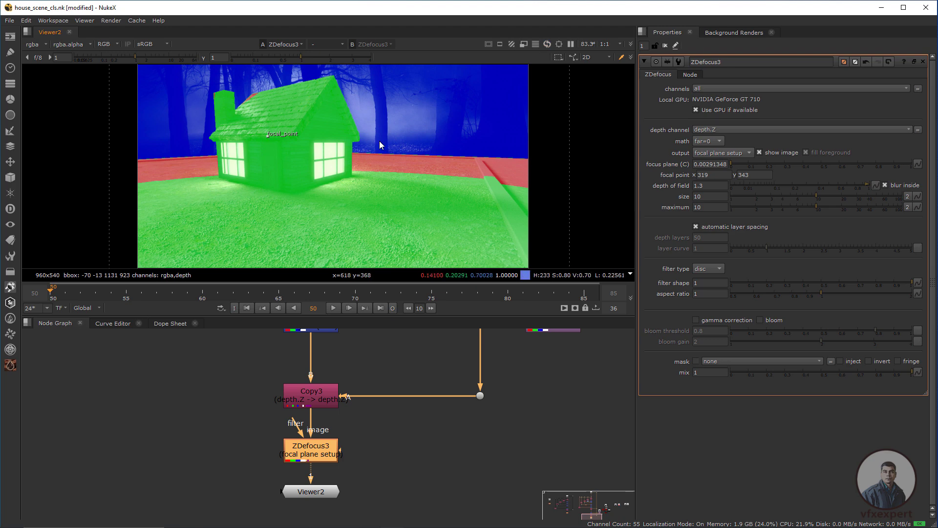
Set the ZDefocus3 output to result and inspect the defocus on the forest background behind the house
left_click(737, 153)
left_click(720, 142)
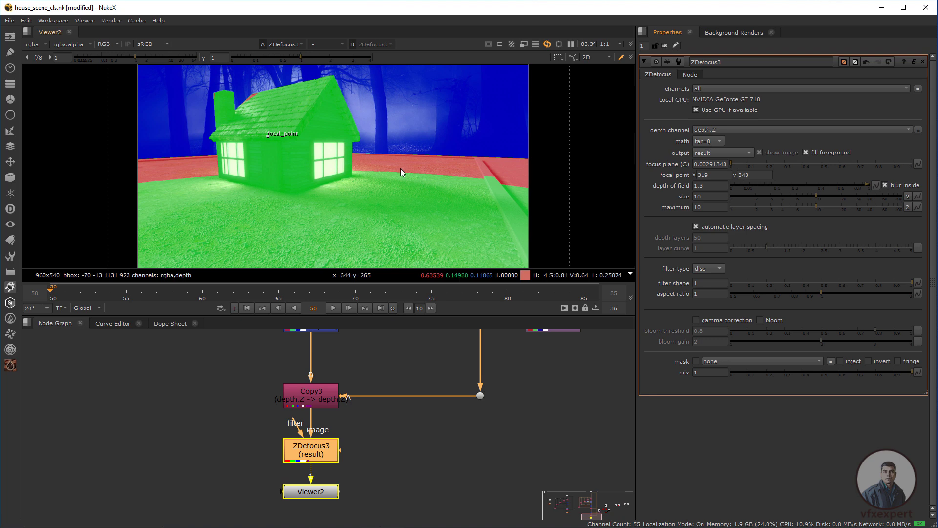
middle_click_drag(404, 142, 374, 216)
left_click_drag(385, 131, 423, 198)
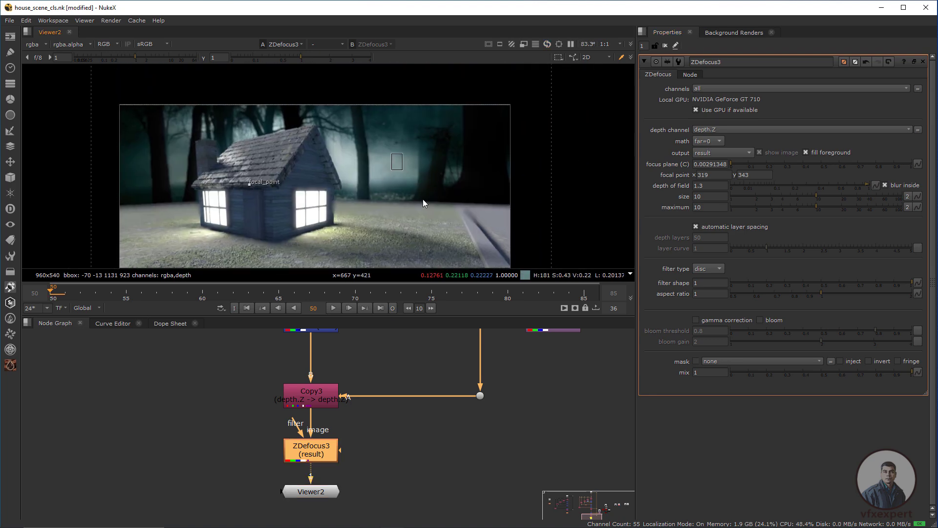
left_click_drag(404, 154, 433, 186)
left_click_drag(399, 132, 430, 170)
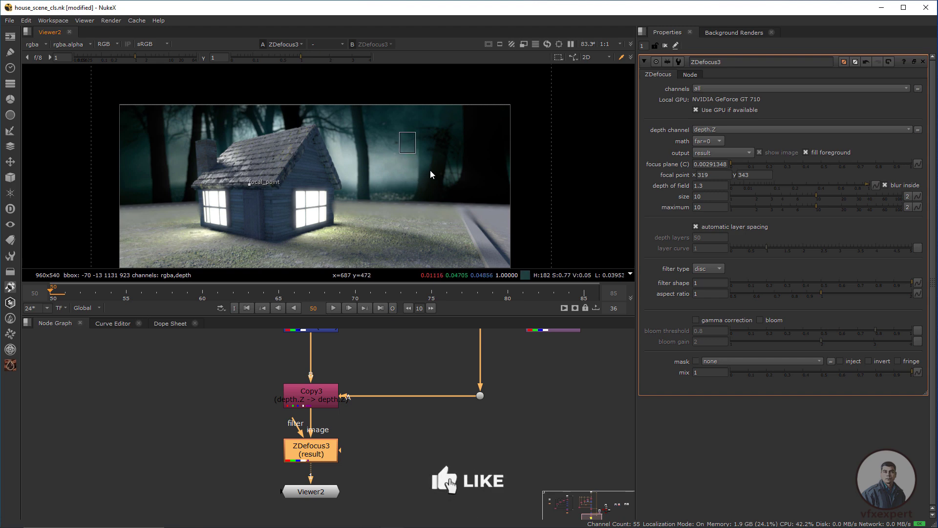
key("f")
scroll(371, 168, "up", 2)
middle_click_drag(382, 185, 353, 177)
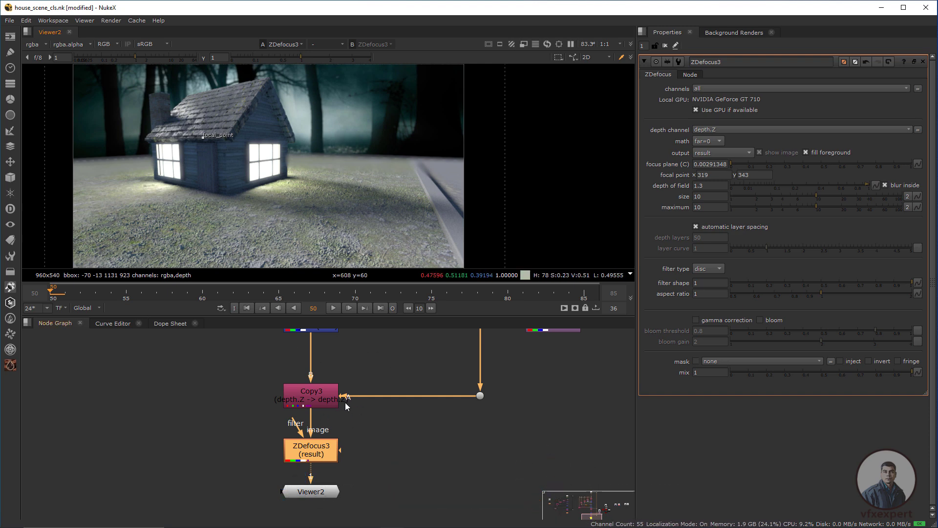
Compare the Read7 diffuse.tif render with the Read9 Cubes_depth.tif pass in the viewer
scroll(345, 402, "down", 5)
middle_click_drag(398, 378, 250, 455)
scroll(346, 409, "up", 4)
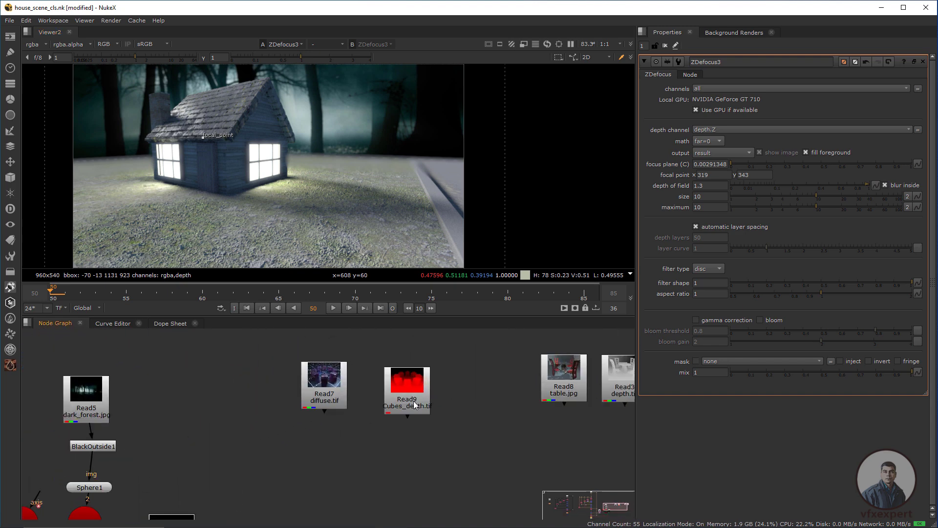
left_click_drag(391, 395, 421, 386)
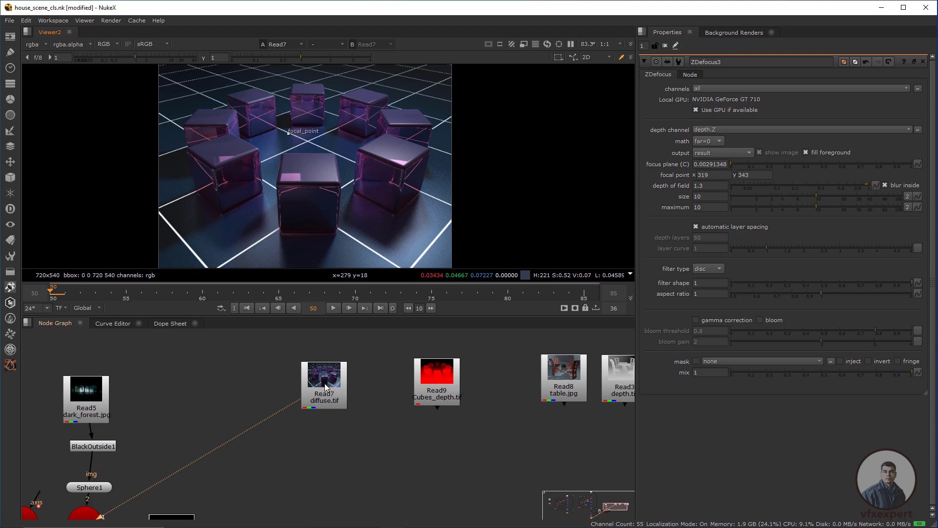
left_click_drag(448, 385, 414, 382)
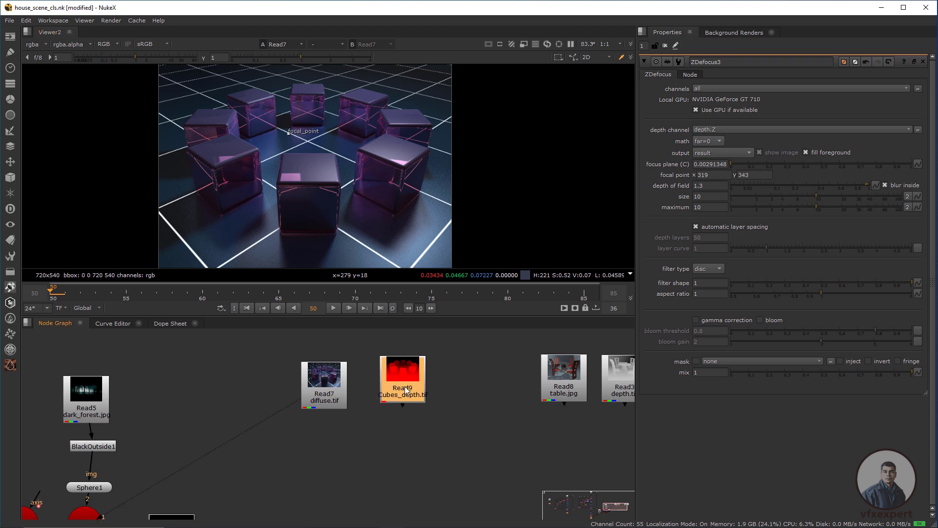
key("1")
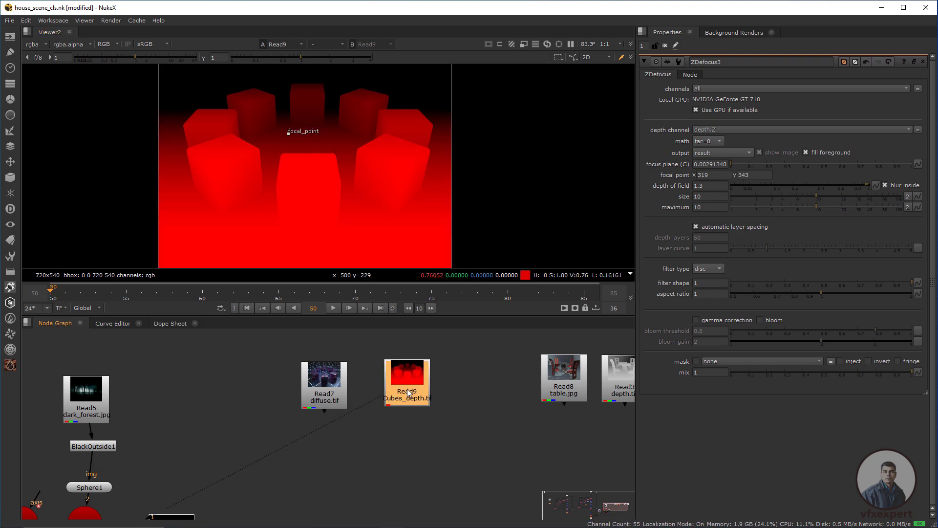
left_click_drag(406, 388, 425, 400)
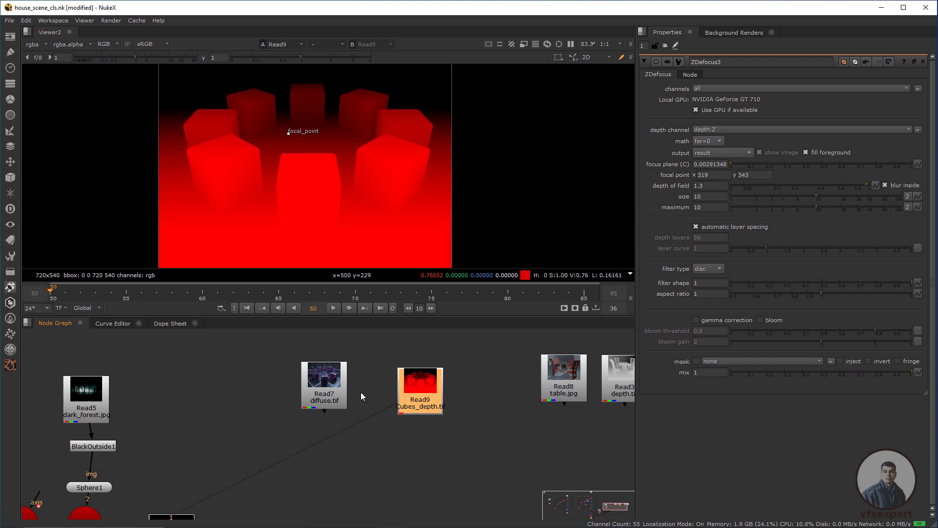
left_click_drag(418, 389, 418, 389)
left_click(324, 386)
key("1")
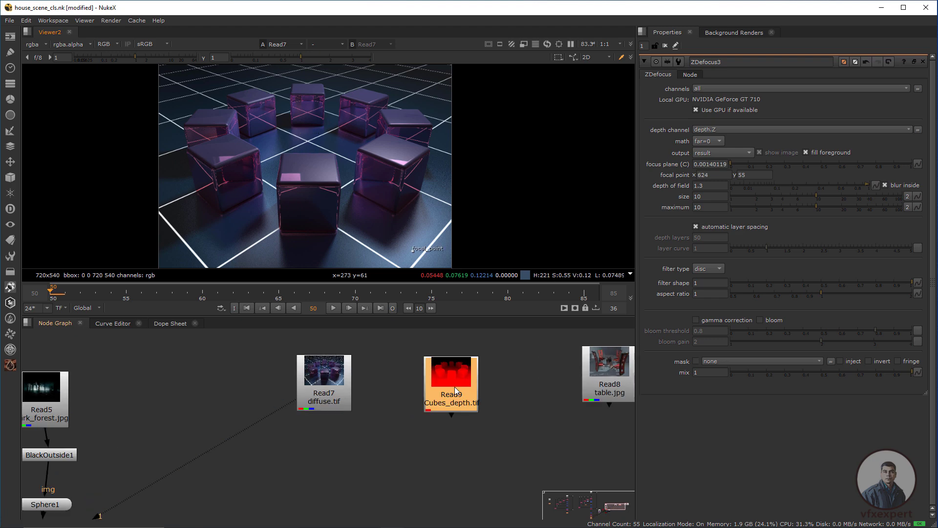
View Read9 Cubes_depth.tif and examine its alpha, red, green and blue channels one by one
left_click_drag(454, 386, 439, 382)
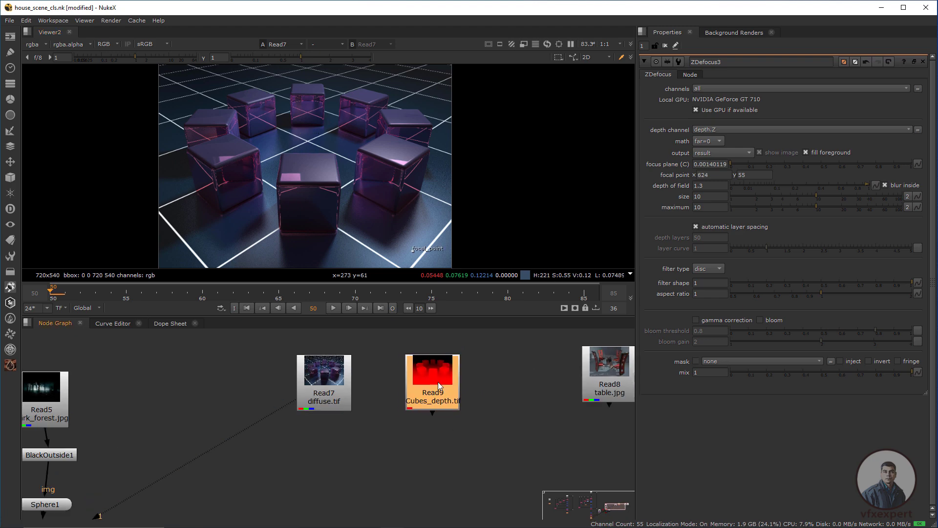
key("1")
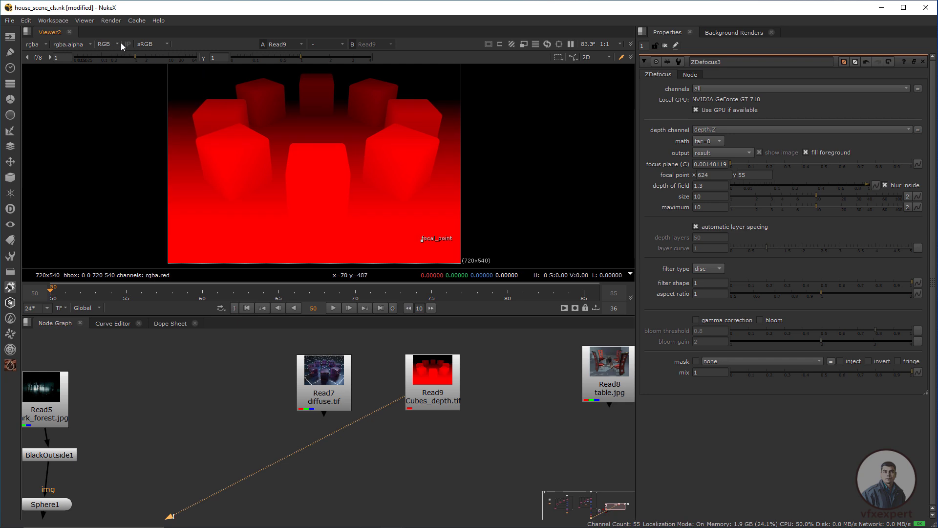
key("a")
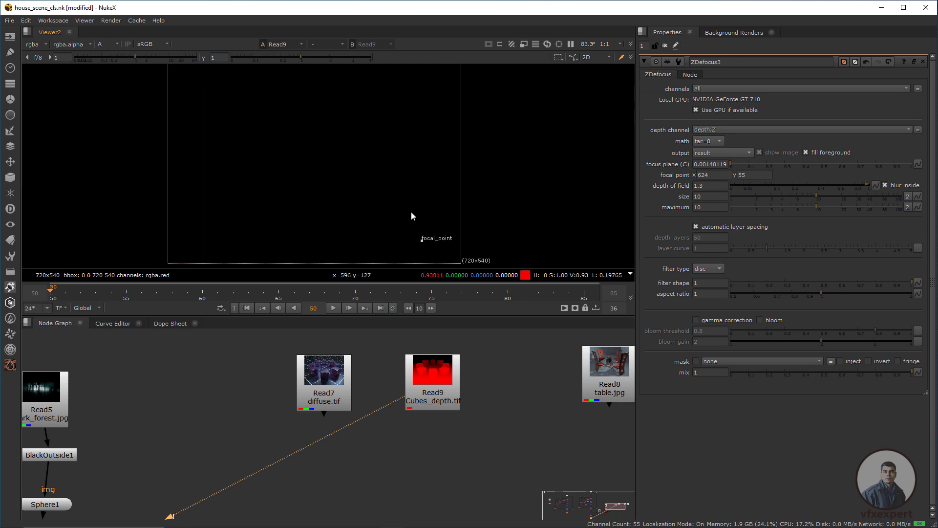
key("a")
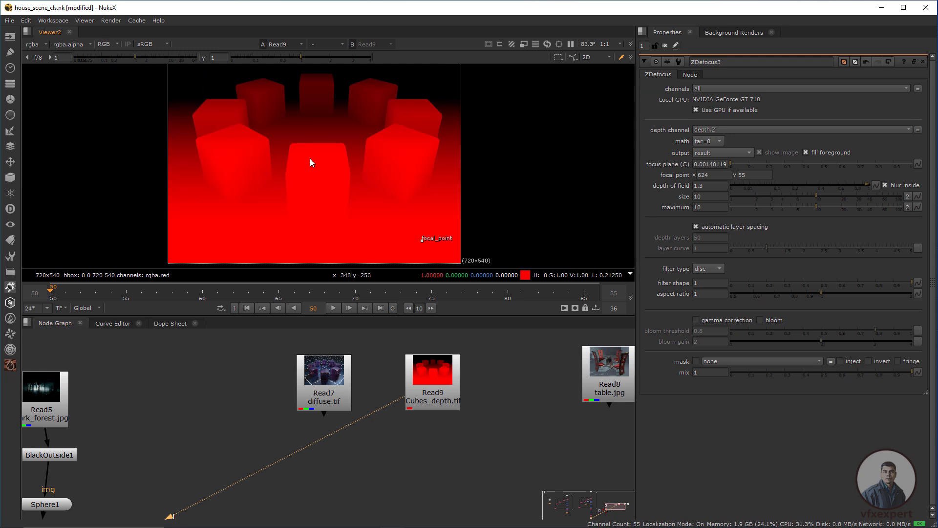
key("r")
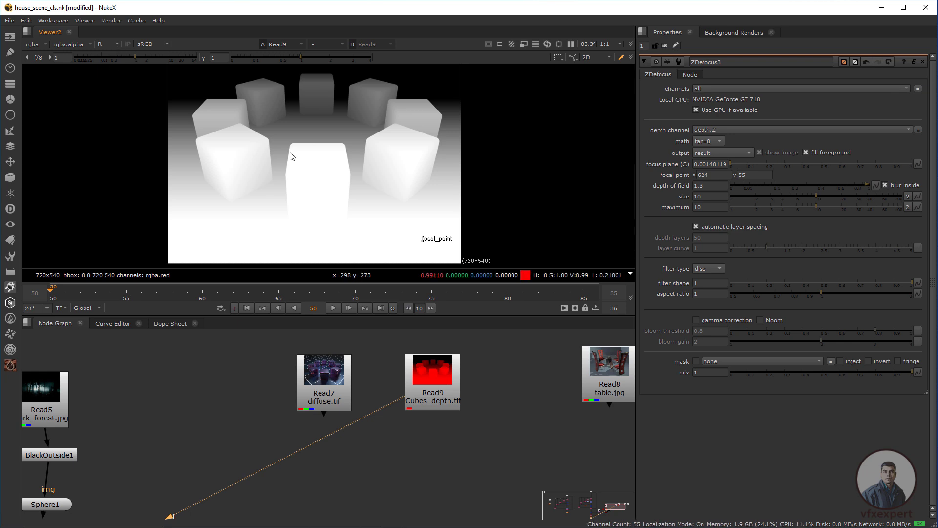
key("g")
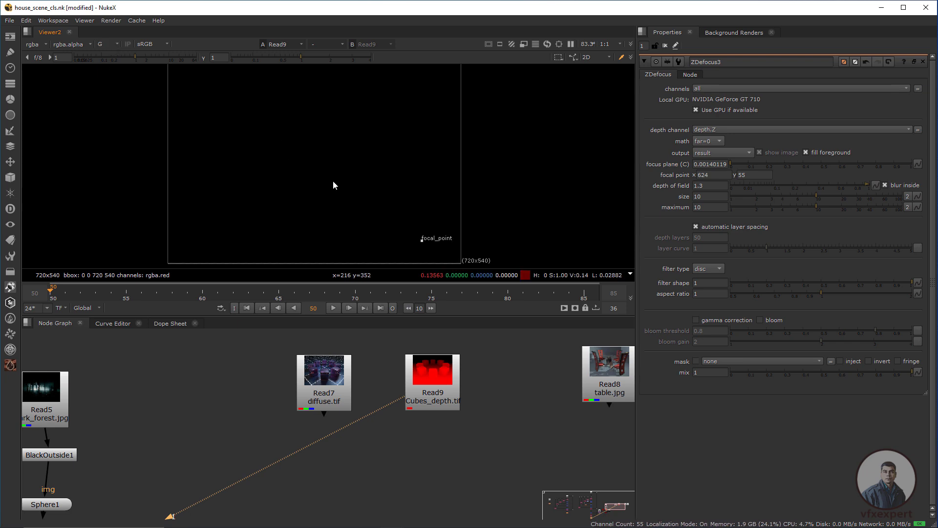
key("b")
key("b")
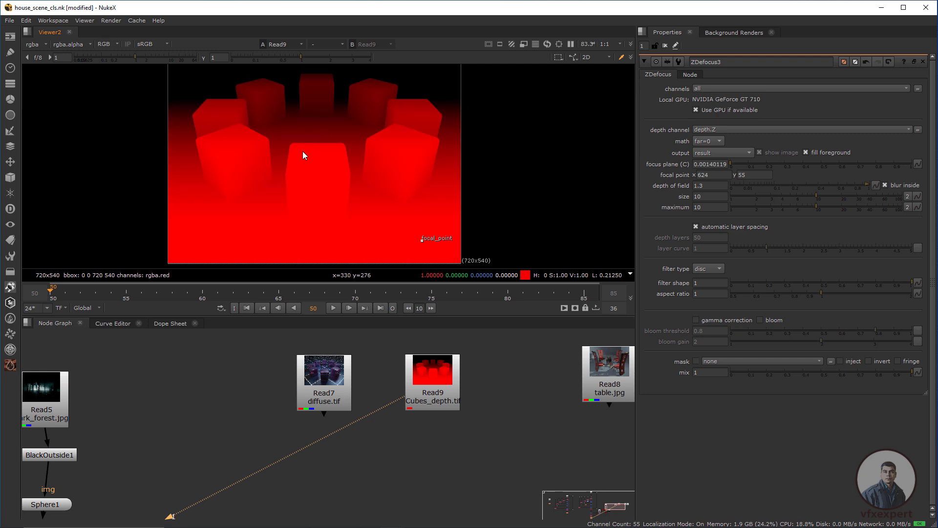
key("r")
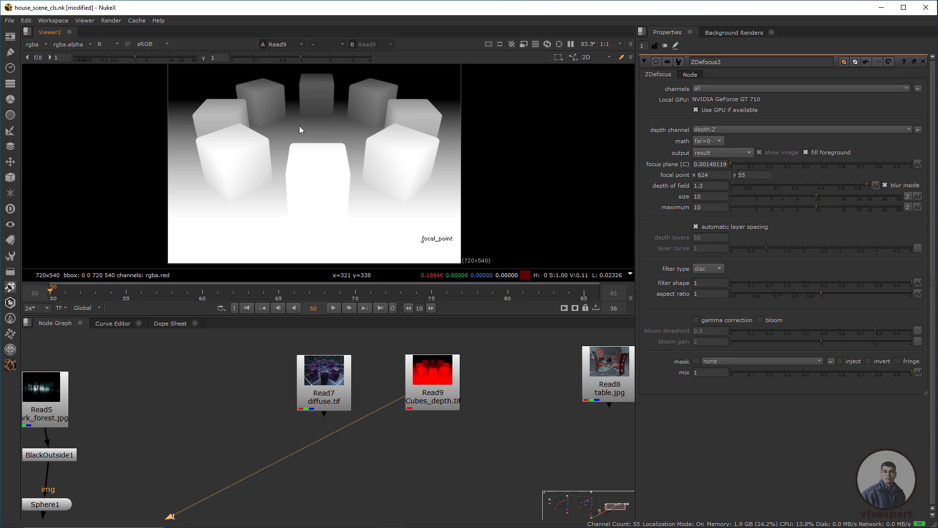
scroll(391, 373, "down", 2)
key("r")
View Read3 depth.tiff and examine its alpha, red, green and blue channels one by one
middle_click_drag(437, 396, 297, 393)
left_click_drag(468, 387, 475, 394)
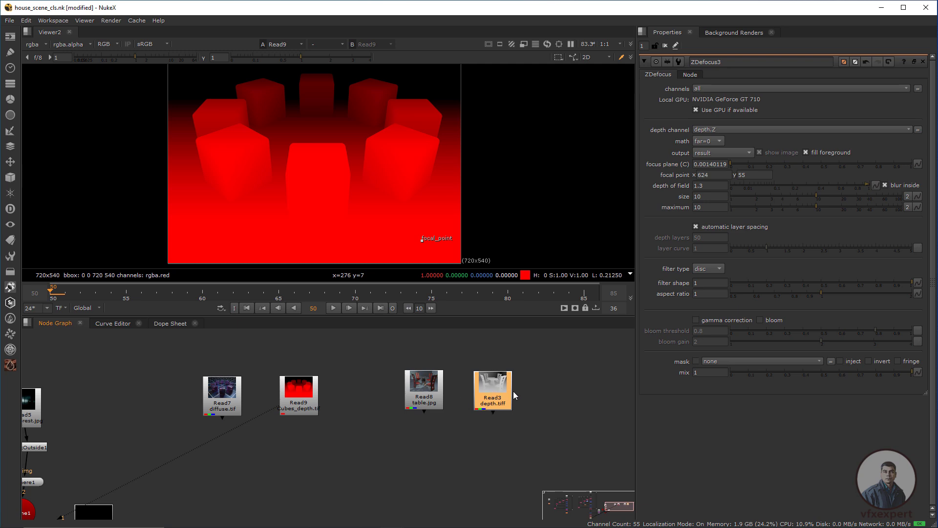
key("1")
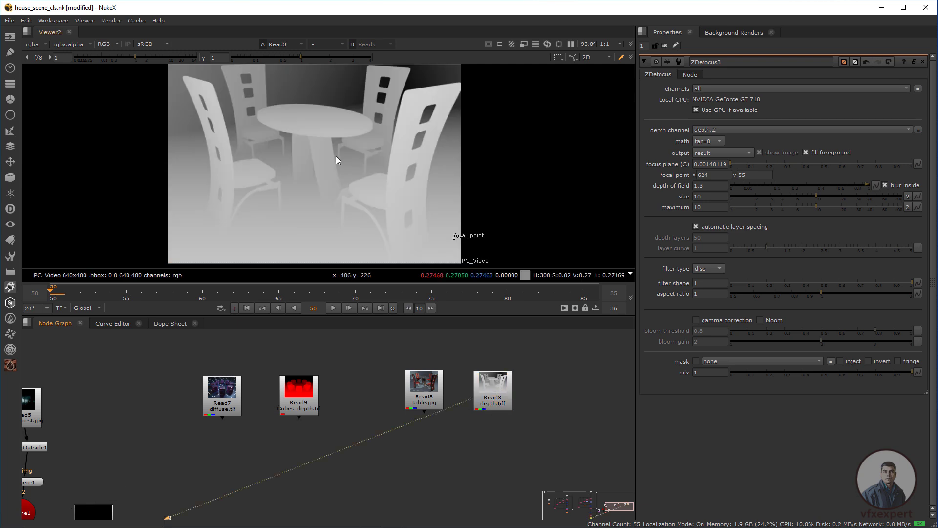
mouse_move(372, 132)
middle_mouse_down()
mouse_move(345, 149)
mouse_move(358, 131)
middle_mouse_up()
scroll(333, 175, "down", 1)
scroll(338, 175, "up", 1)
key("a")
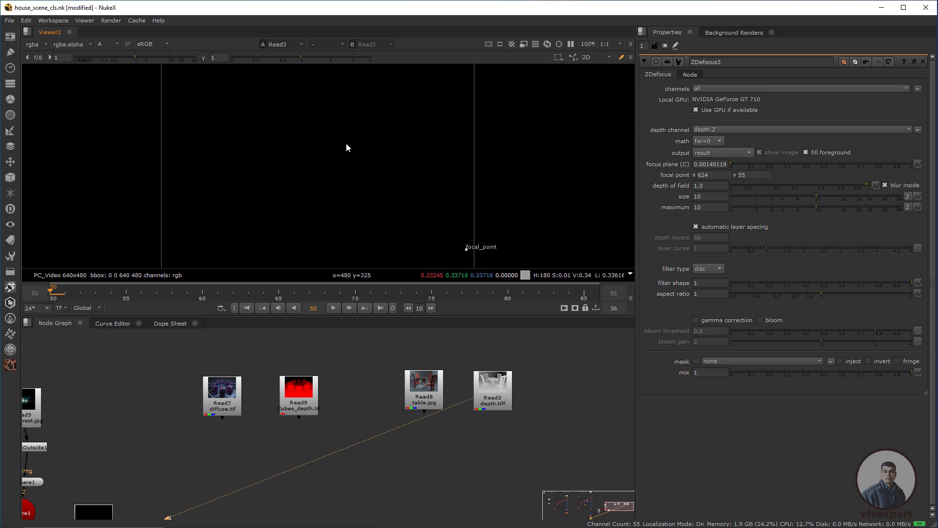
key("r")
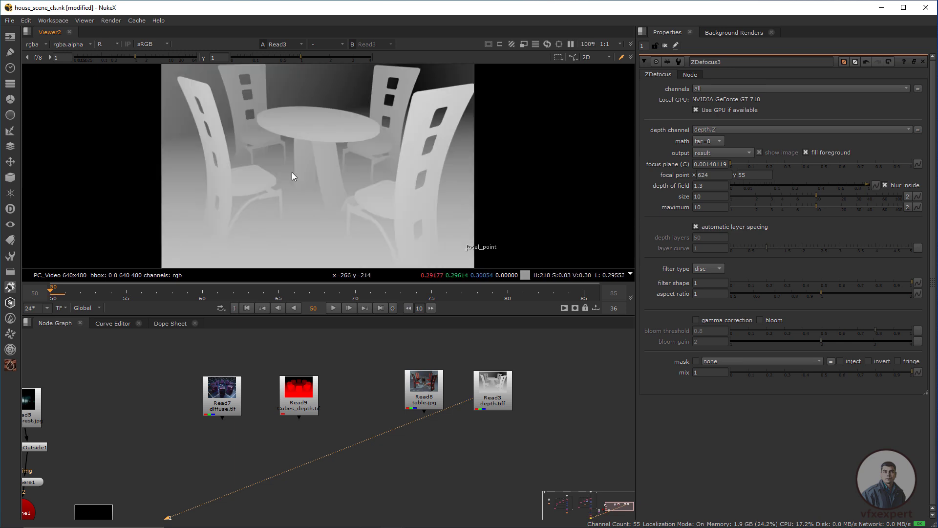
left_click_drag(262, 95, 370, 192, "ctrl+shift")
key("g")
key("b")
left_click_drag(492, 390, 494, 397)
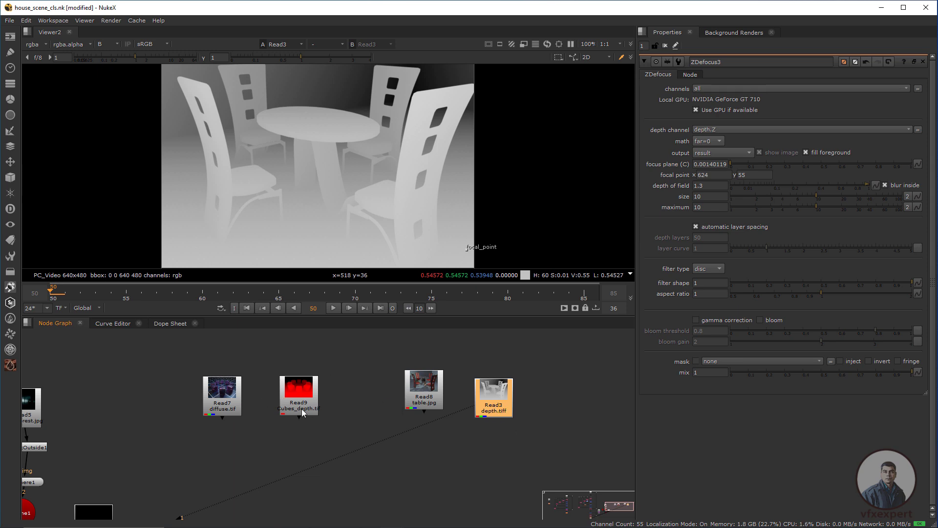
View Read7 diffuse.tif, check its alpha channel, and position Read9 Cubes_depth.tif beside it
scroll(316, 408, "down", 2)
scroll(259, 391, "up", 3)
left_click(250, 386)
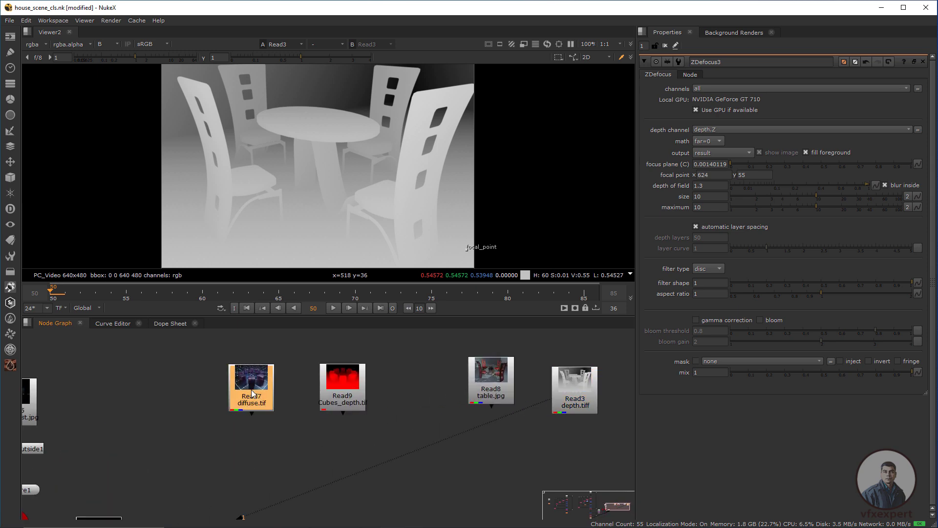
key("1")
key("a")
key("a")
middle_click_drag(330, 403, 373, 396)
left_click_drag(374, 396, 369, 371)
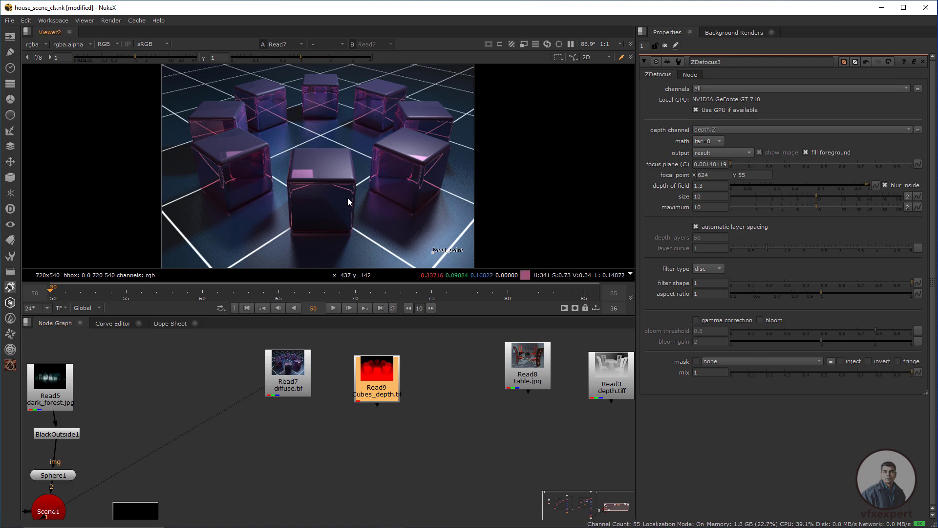
middle_click_drag(296, 398, 323, 398)
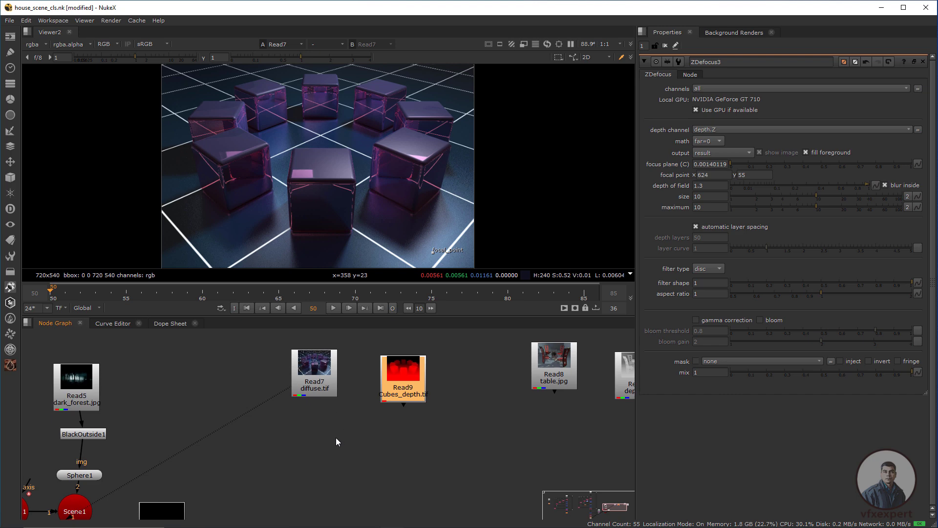
Add a Copy node with Read7 diffuse.tif as input B and Read9 Cubes_depth.tif as input A, and view it
left_click_drag(393, 389, 404, 389)
left_click(336, 421)
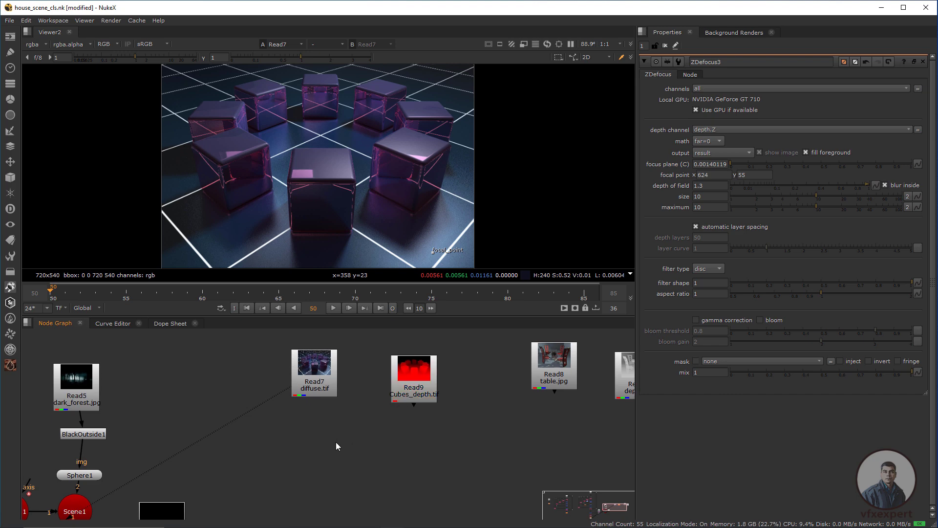
key("k")
left_click_drag(335, 443, 304, 381)
left_click_drag(310, 458, 305, 434)
left_click_drag(393, 392, 386, 443)
left_click_drag(300, 441, 424, 462)
left_click_drag(322, 446, 325, 446)
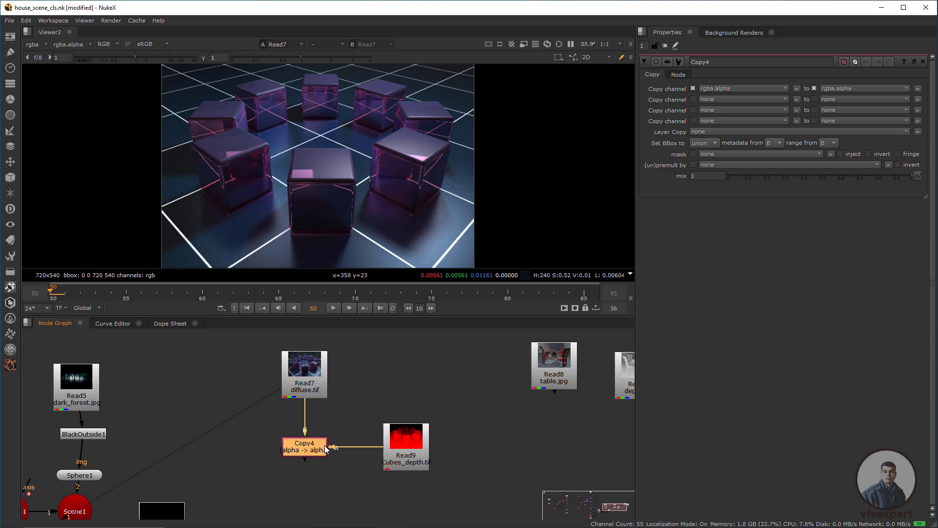
key("1")
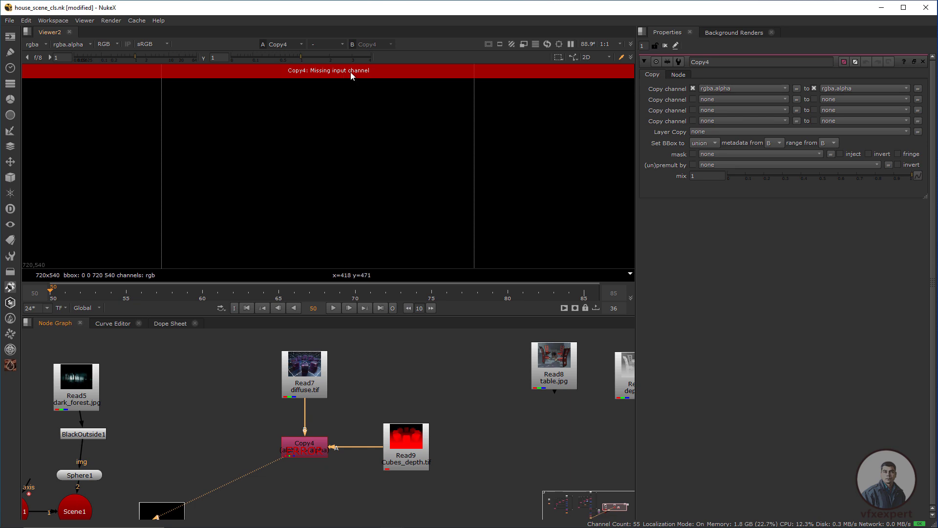
Check the alpha channel of Read9 Cubes_depth.tif, and view the new Copy node's red channel
left_click(412, 436)
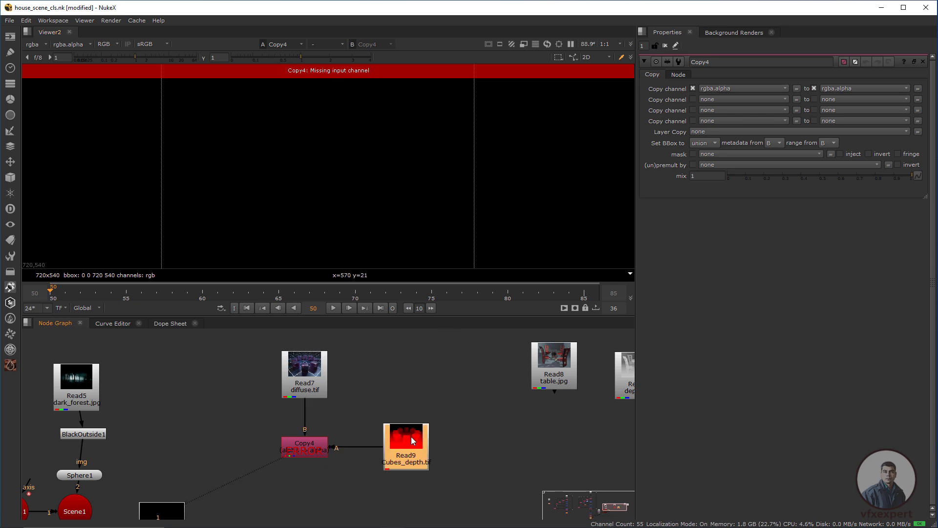
key("1")
key("a")
key("a")
key("a")
key("a")
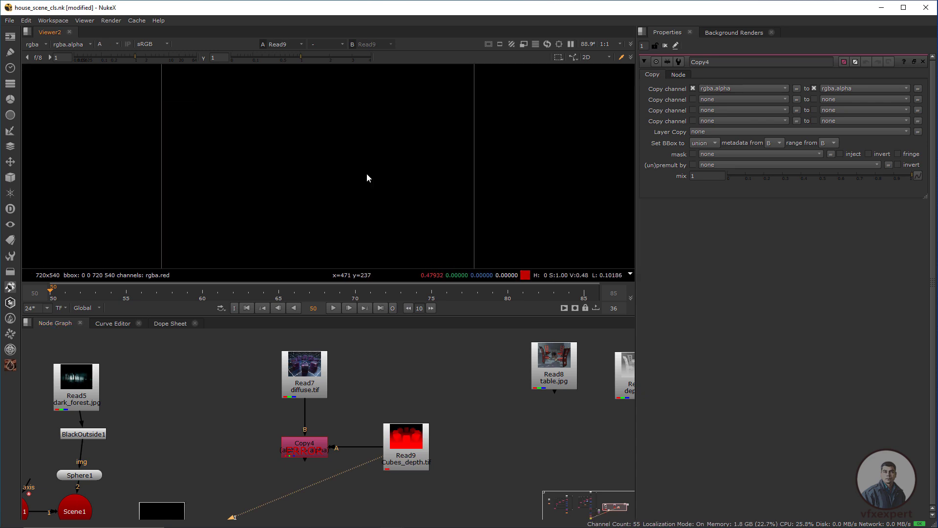
left_click(303, 452)
key("1")
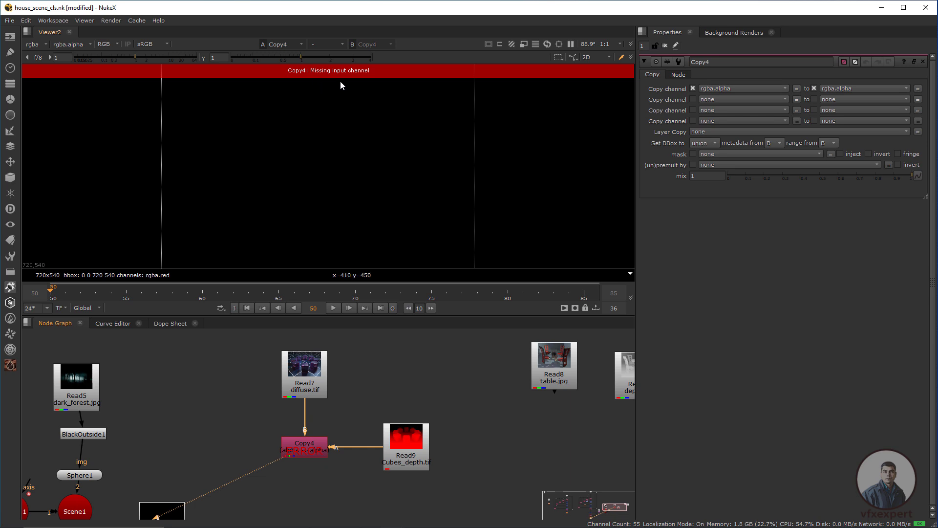
left_click(323, 445)
key("r")
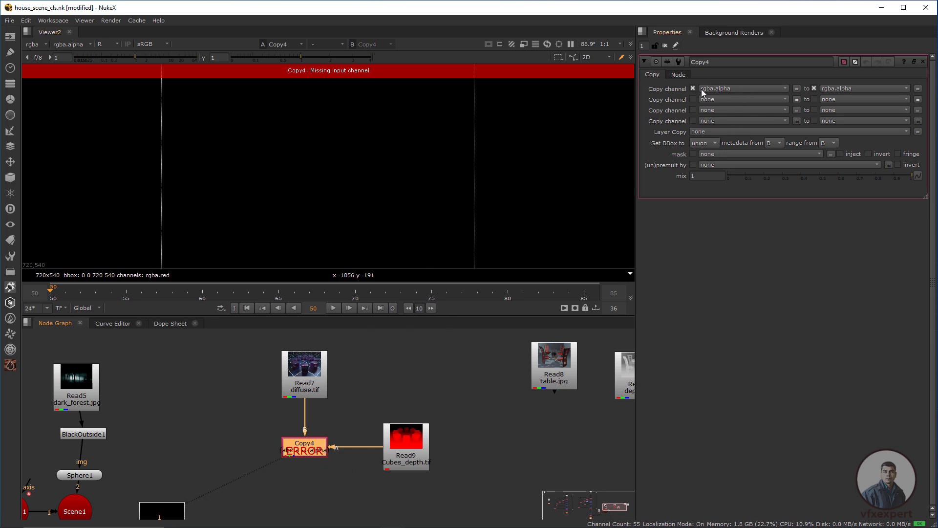
Set the Copy node's source channel to rgba.red and display the result in RGB
left_click(730, 89)
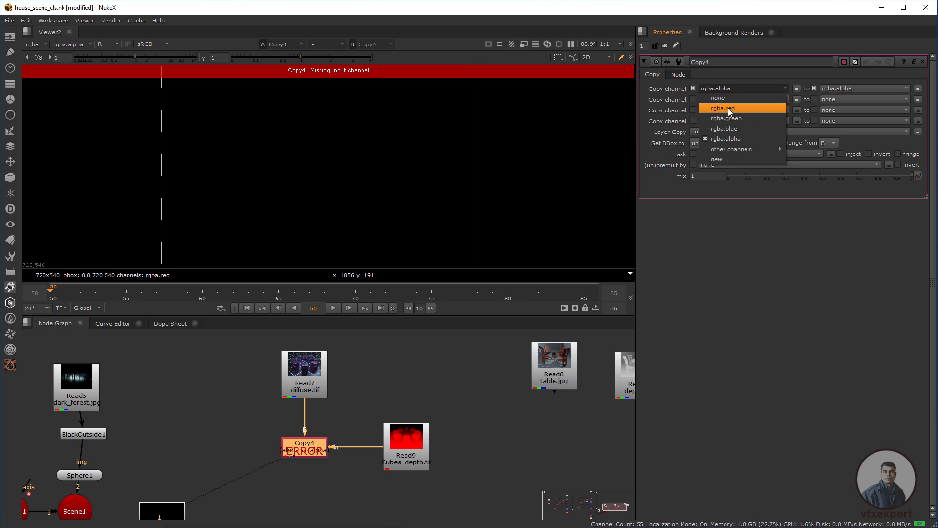
left_click(728, 107)
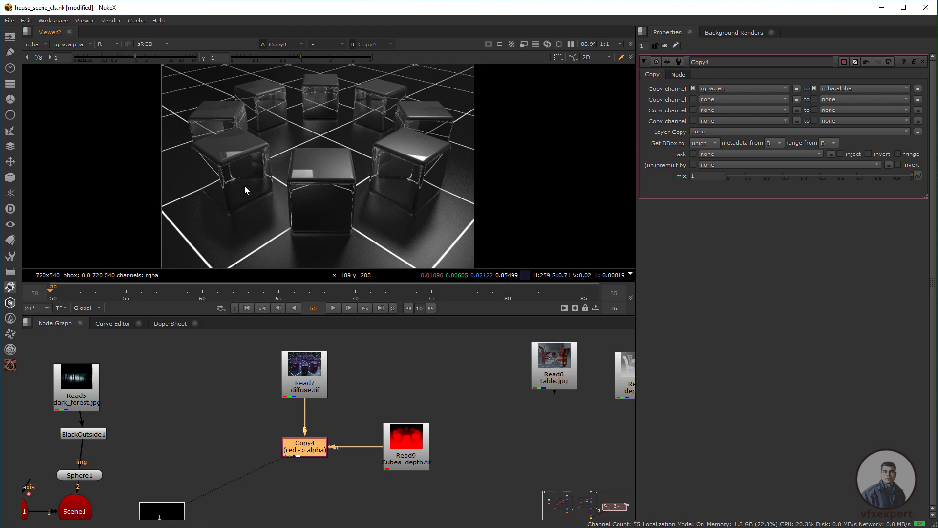
left_click(117, 44)
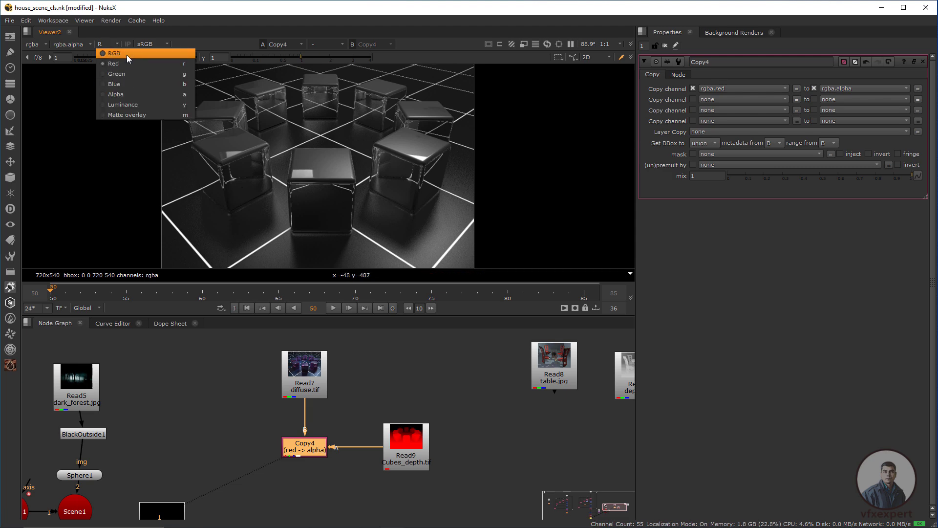
left_click(127, 54)
left_click(126, 57)
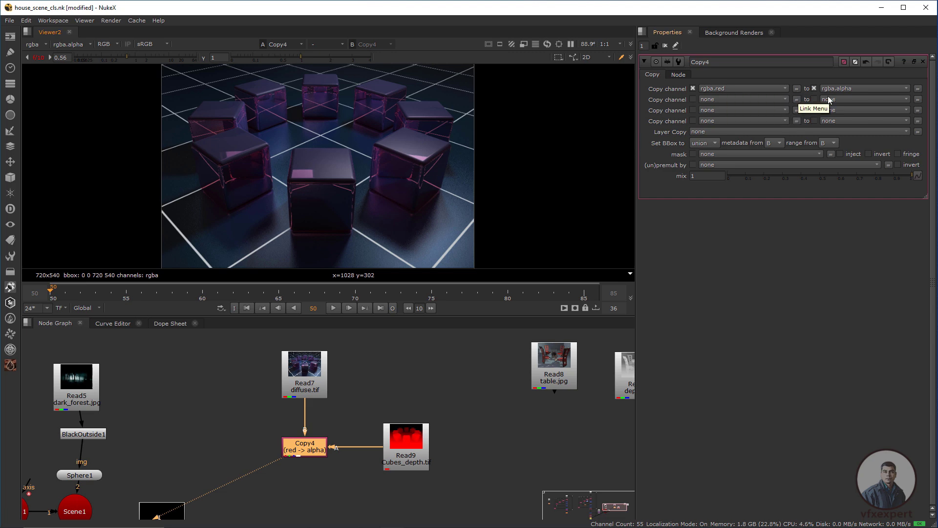
Set the Copy node's destination channel to depth.Z
left_click(838, 89)
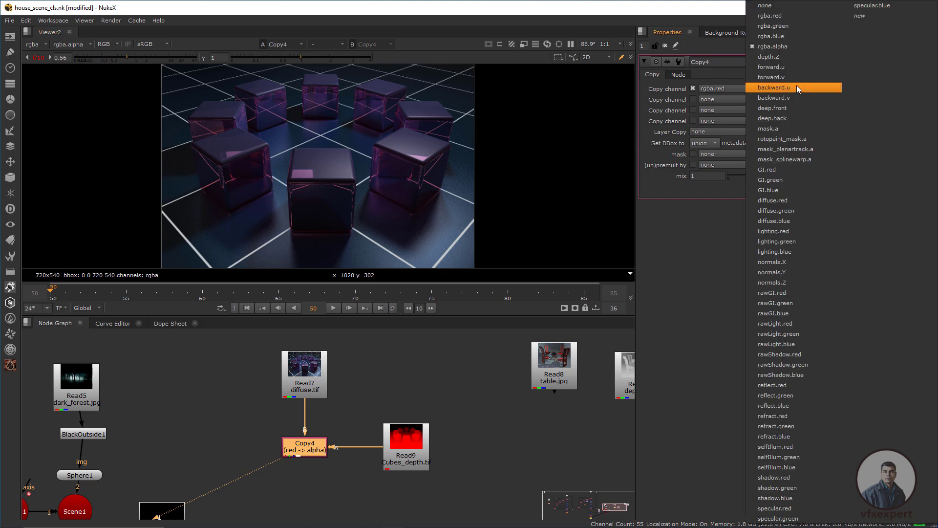
left_click(771, 57)
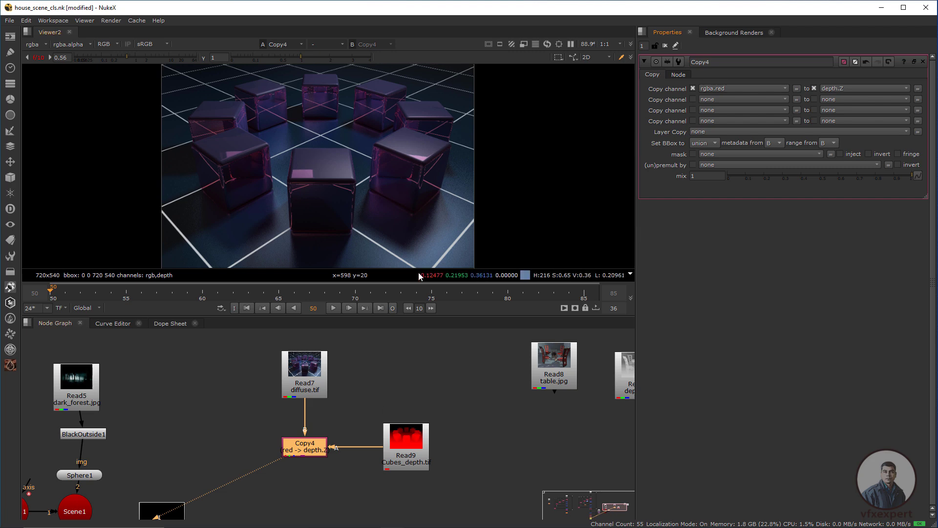
middle_click_drag(390, 375, 412, 340)
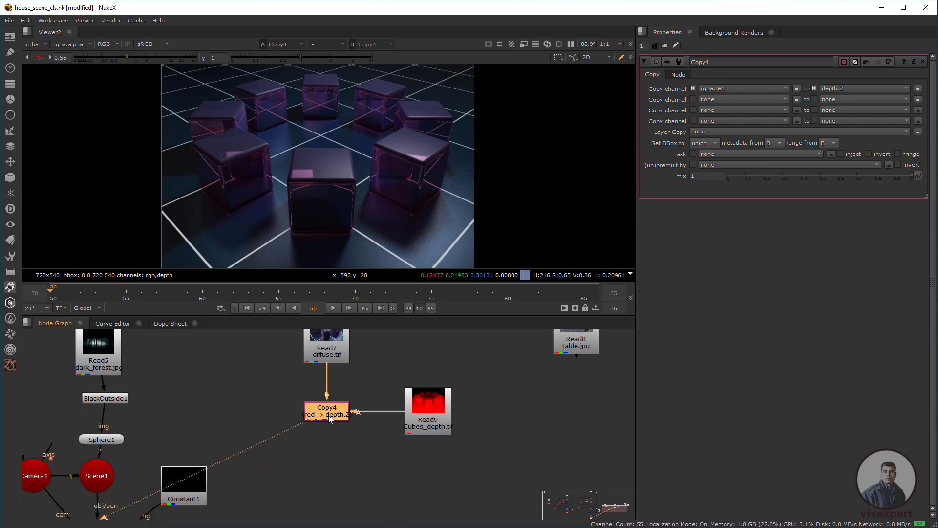
left_click(342, 381)
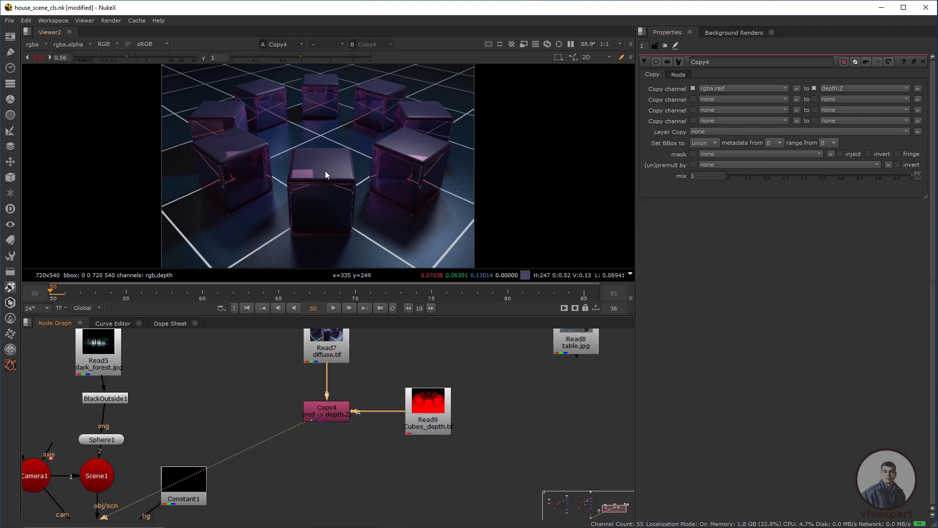
Display the depth layer of the Copy node, examine the cubes, and return the viewer to rgba
left_click(47, 44)
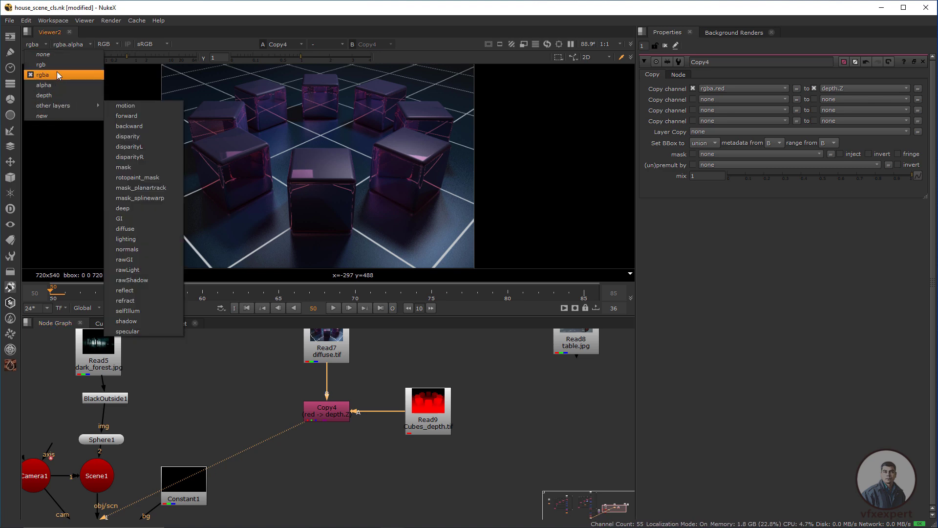
left_click(54, 98)
left_click_drag(249, 130, 336, 184)
left_click_drag(285, 163, 310, 182)
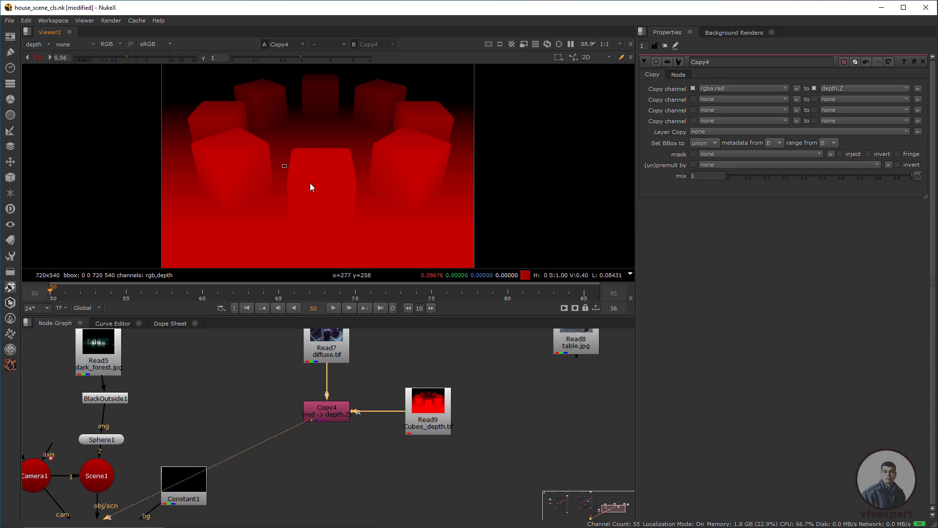
left_click(39, 44)
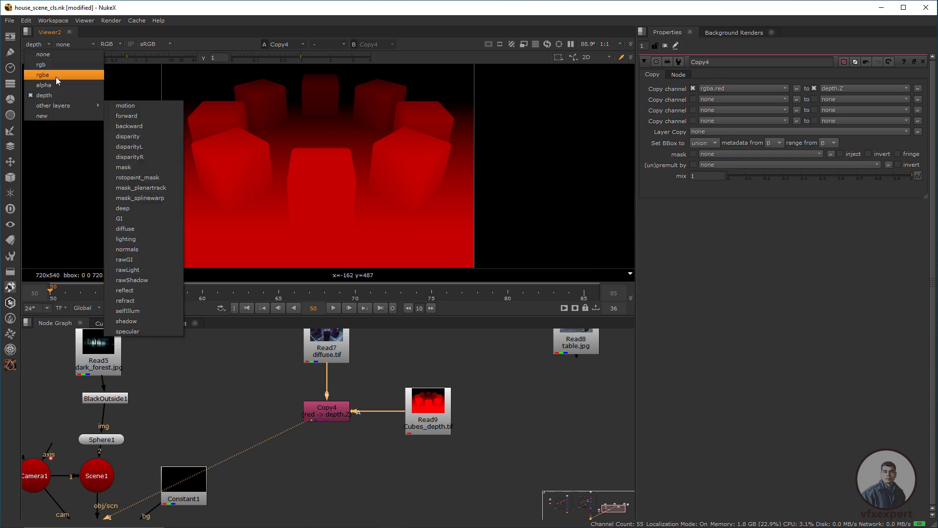
left_click(55, 76)
Add a ZDefocus node below the cubes' Copy node and view its output
middle_click_drag(356, 454, 380, 444)
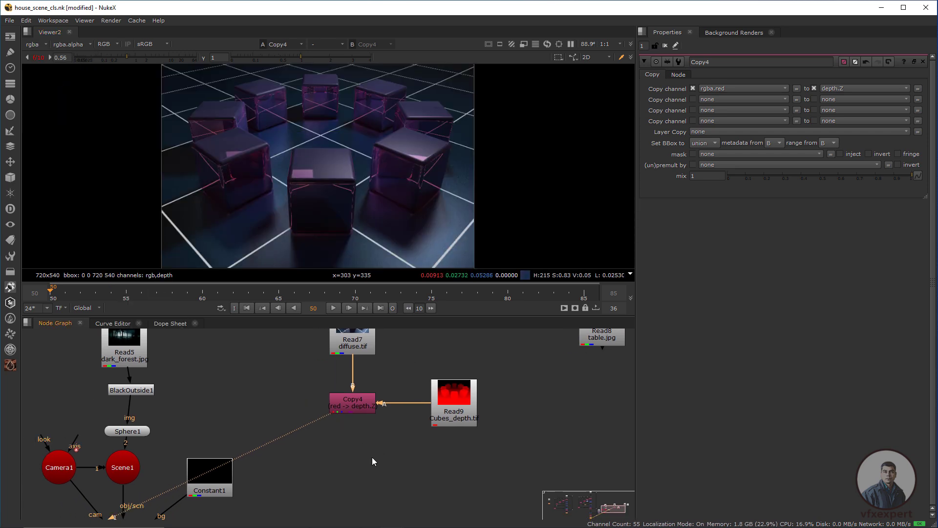
key("Tab")
type("z")
key("Return")
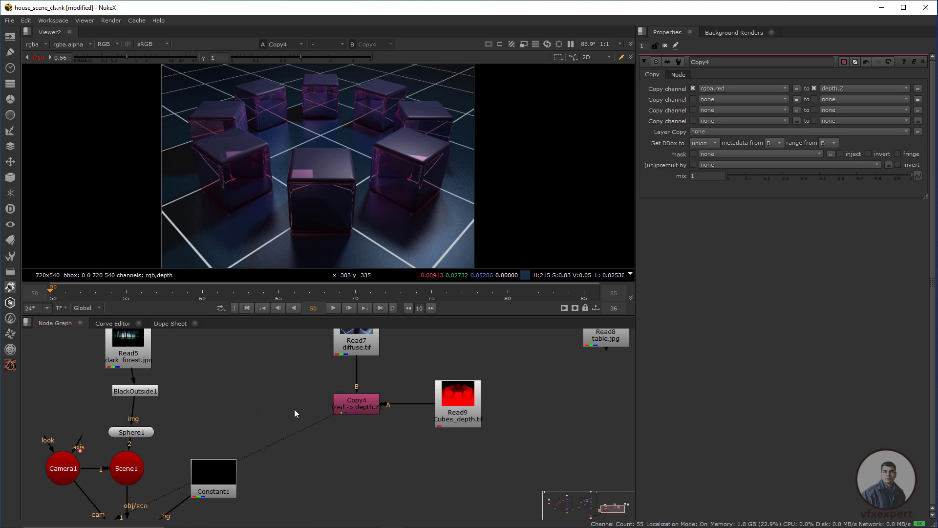
mouse_move(370, 459)
left_mouse_down()
mouse_move(300, 438)
mouse_move(372, 461)
left_mouse_up()
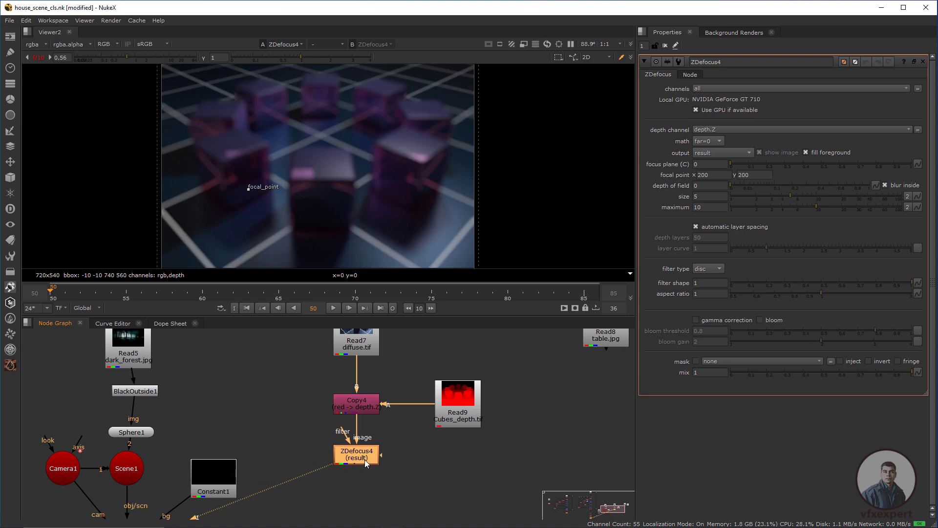
scroll(361, 195, "down", 2)
Switch ZDefocus4 output to focal plane setup, place the focal point at about 318, 274 near the front cube, and set depth of field to 0.94
left_click_drag(300, 183, 343, 172)
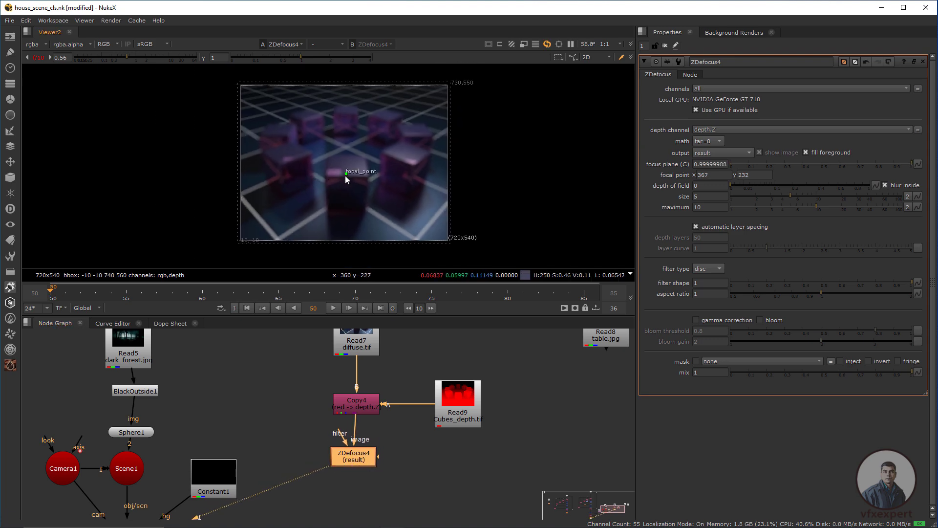
left_click(728, 153)
left_click(728, 164)
mouse_move(342, 170)
left_mouse_down()
mouse_move(327, 160)
mouse_move(338, 164)
left_mouse_up()
left_click_drag(732, 185, 865, 172)
left_click_drag(860, 186, 866, 185)
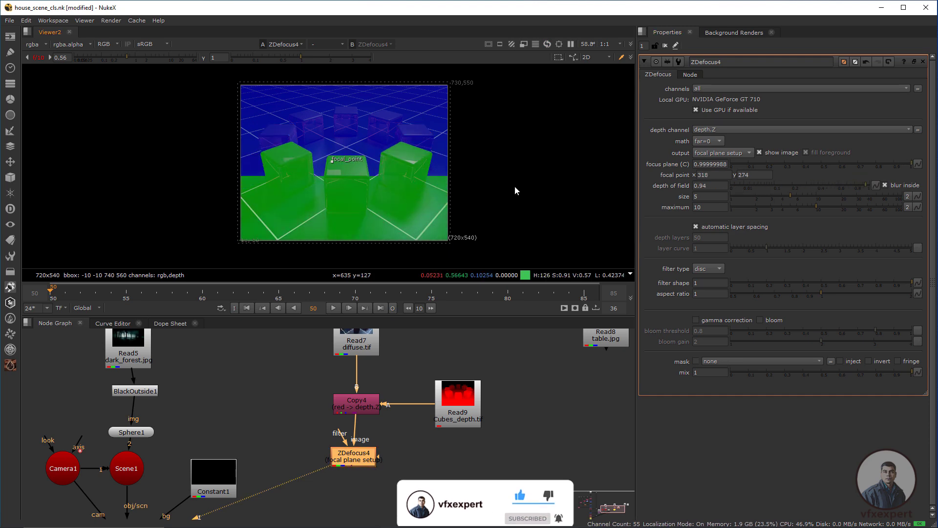
Set the ZDefocus4 output back to result and inspect the blur on the rear cubes
left_click(741, 156)
left_click(720, 145)
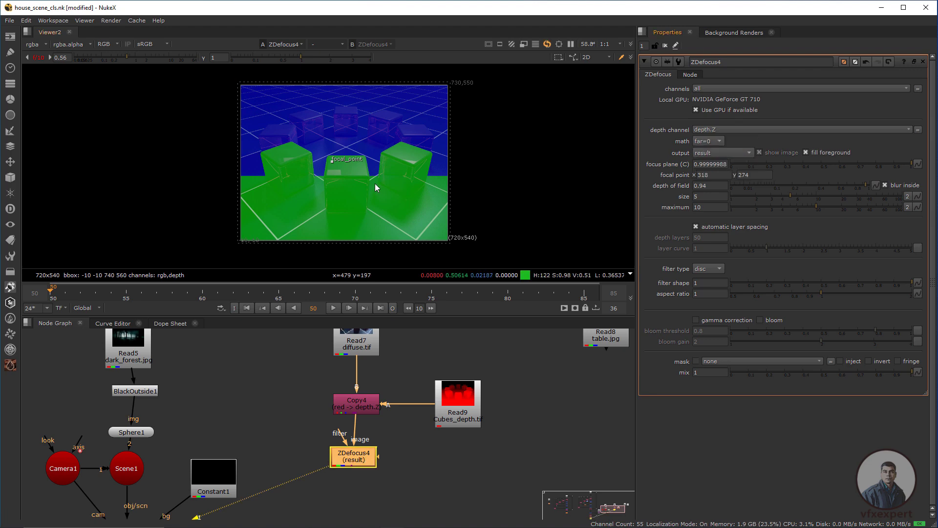
scroll(346, 186, "up", 3)
middle_click_drag(373, 194, 338, 263)
scroll(395, 180, "up", 3)
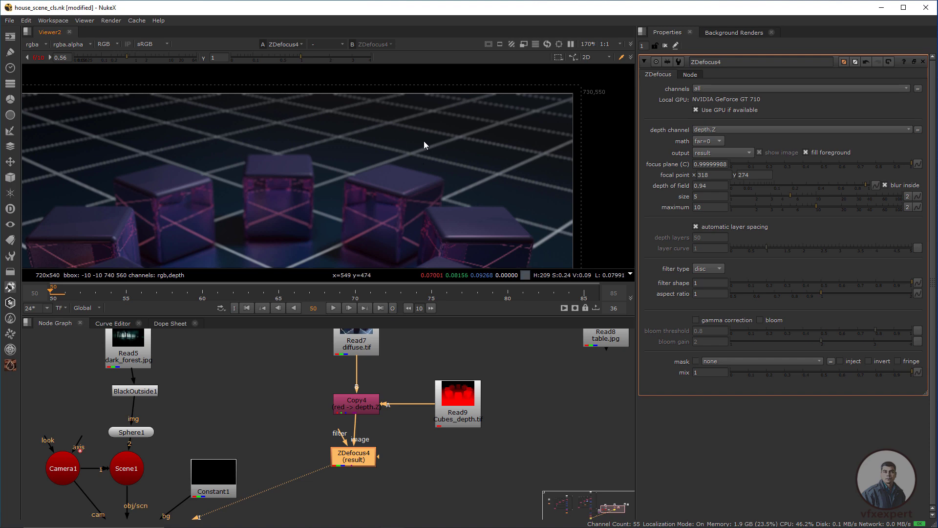
scroll(430, 156, "down", 3)
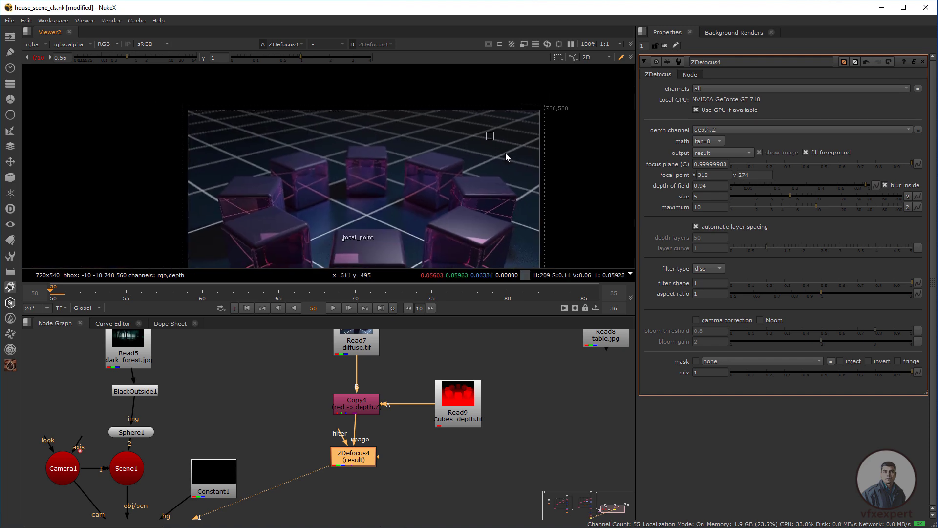
middle_click_drag(494, 163, 482, 146)
Set the ZDefocus4 blur size to 10 and inspect the defocused cubes
left_click(708, 194)
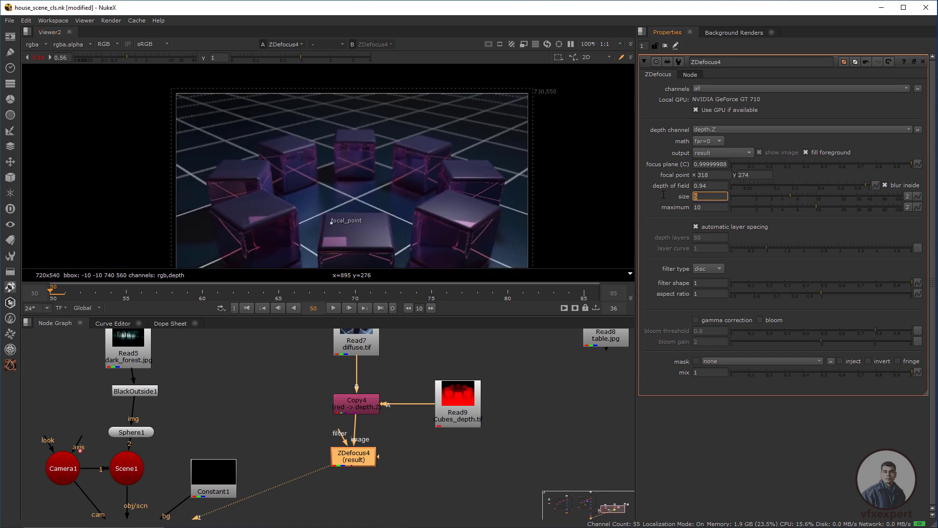
type("10")
key("Return")
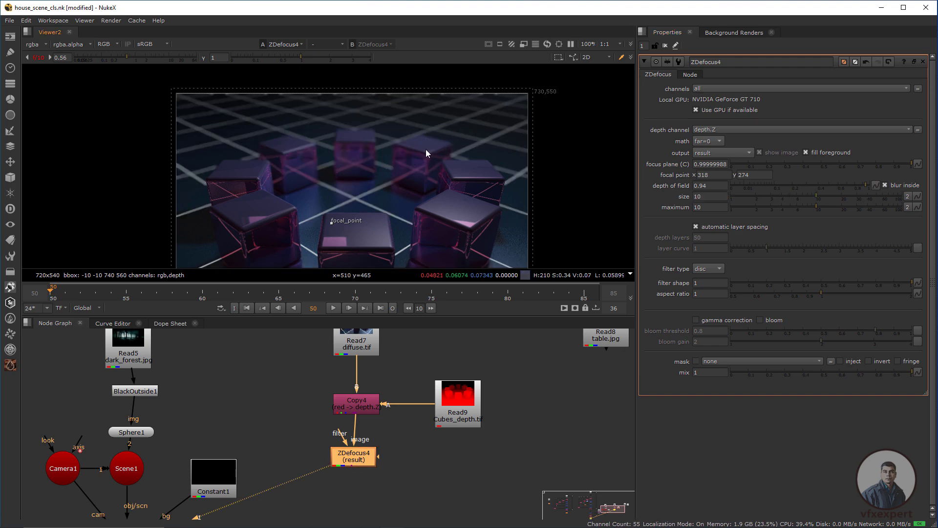
scroll(397, 143, "down", 1)
scroll(397, 143, "down", 1)
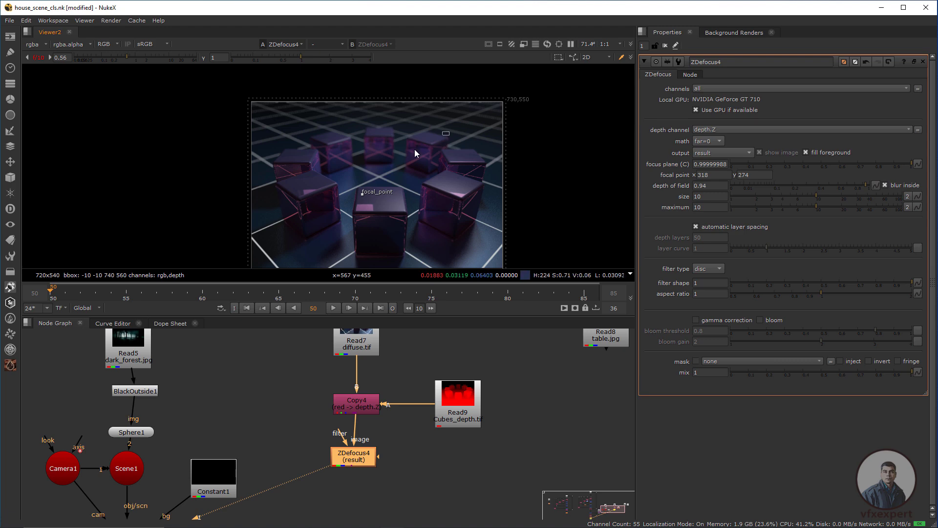
scroll(394, 236, "up", 2)
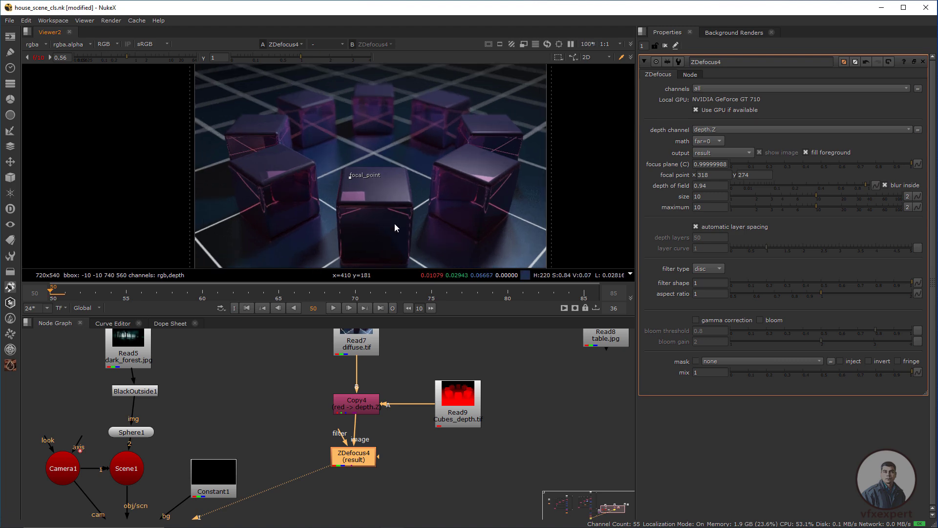
Arrange the Read3 depth.tiff node beside Read8 table.jpg
scroll(353, 395, "down", 4)
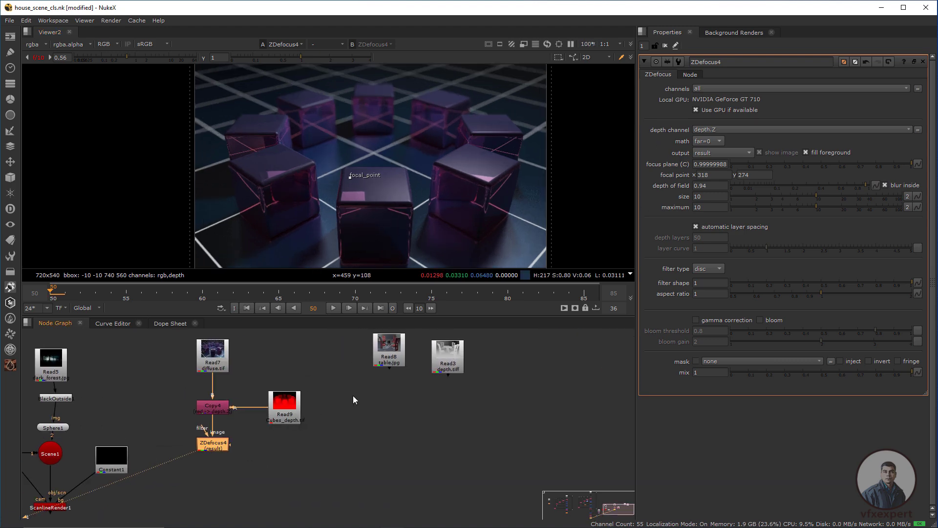
scroll(356, 423, "up", 2)
left_click(418, 360)
left_click(495, 359)
left_click_drag(493, 359, 500, 360)
left_click(410, 362)
Duplicate Copy4 and ZDefocus4 under Read8 table.jpg, and connect Read3 depth.tiff to the duplicated Copy node's A input
left_click_drag(125, 392, 223, 477)
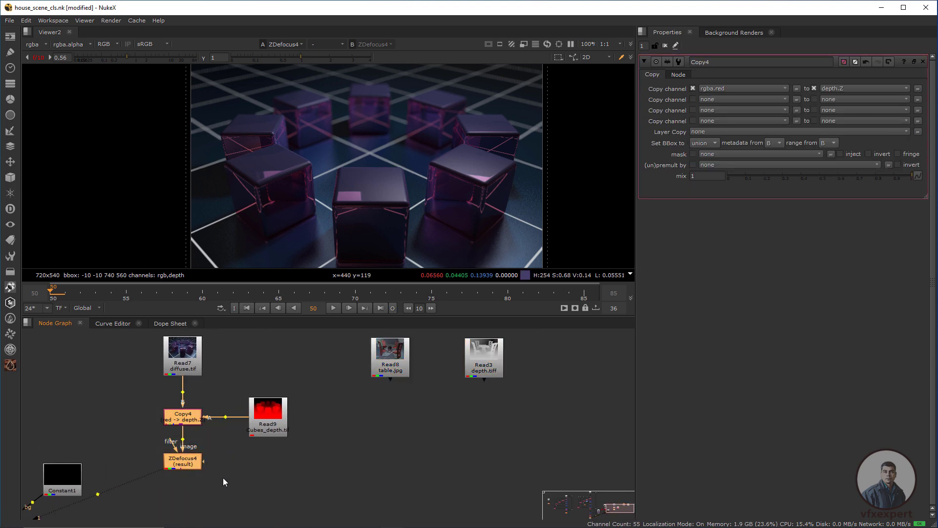
left_click(444, 433)
key("ctrl+v")
left_click_drag(445, 433, 391, 356)
left_click(409, 381)
left_click_drag(396, 394, 472, 423)
left_click_drag(406, 421, 389, 421)
left_click_drag(404, 464, 390, 461)
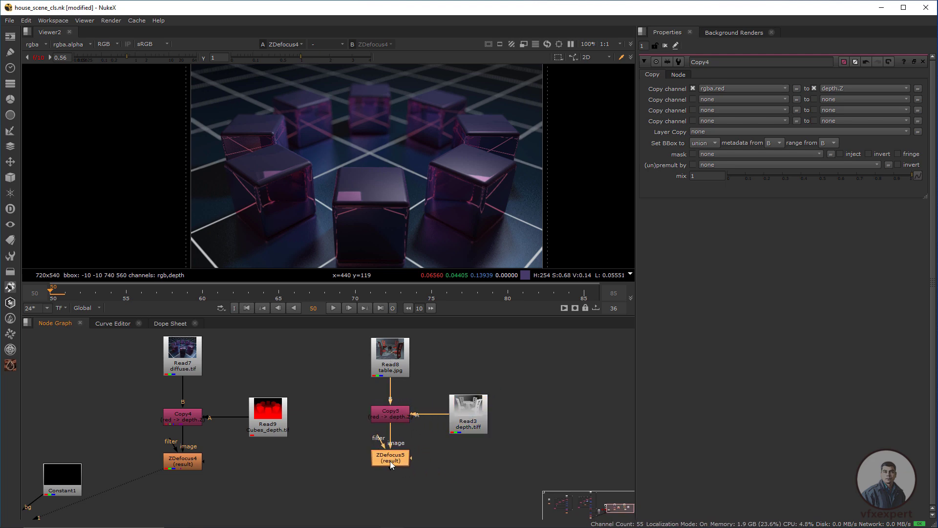
View the table render's ZDefocus node and switch its output to focal plane setup
key("1")
left_click(336, 344)
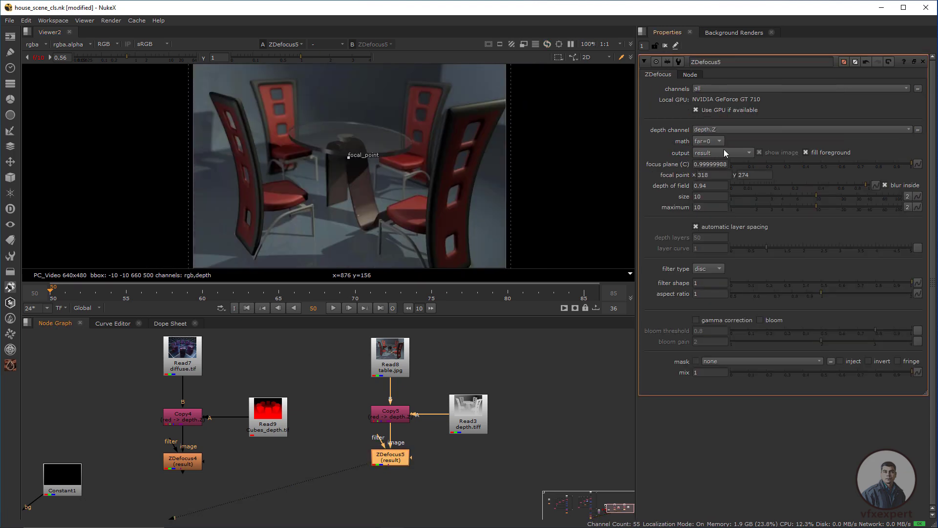
left_click(723, 150)
left_click(733, 165)
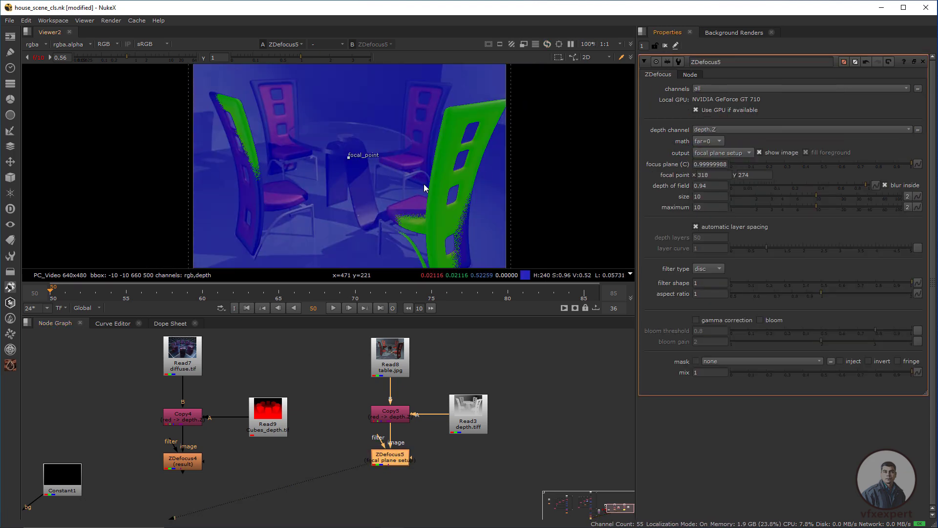
Move the focal point onto the front-right chair's seat, at about x 472, y 189, and set the ZDefocus5 output to result
left_click_drag(349, 157, 430, 200)
left_click(743, 153)
left_click(725, 144)
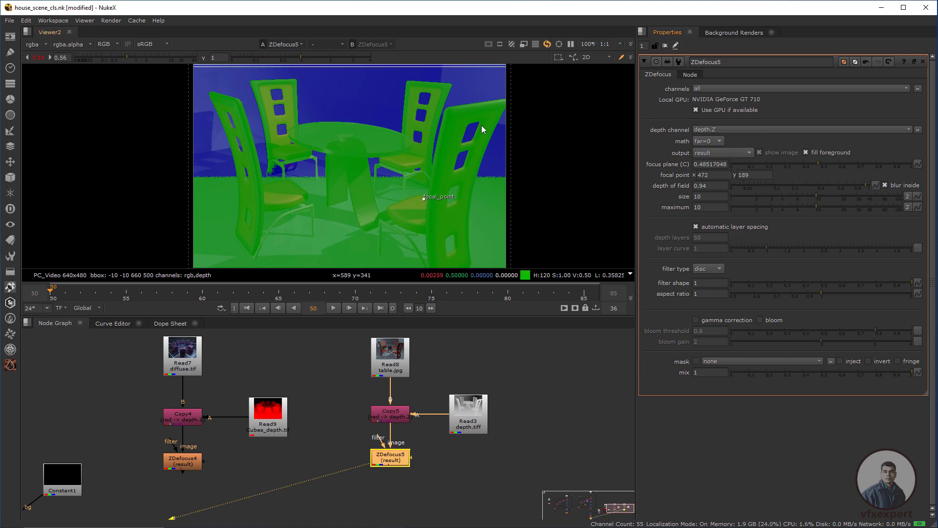
Compare the table render with ZDefocus5 disabled and enabled, examining the blur on the chairs
middle_click_drag(468, 87, 454, 129)
scroll(454, 128, "up", 3)
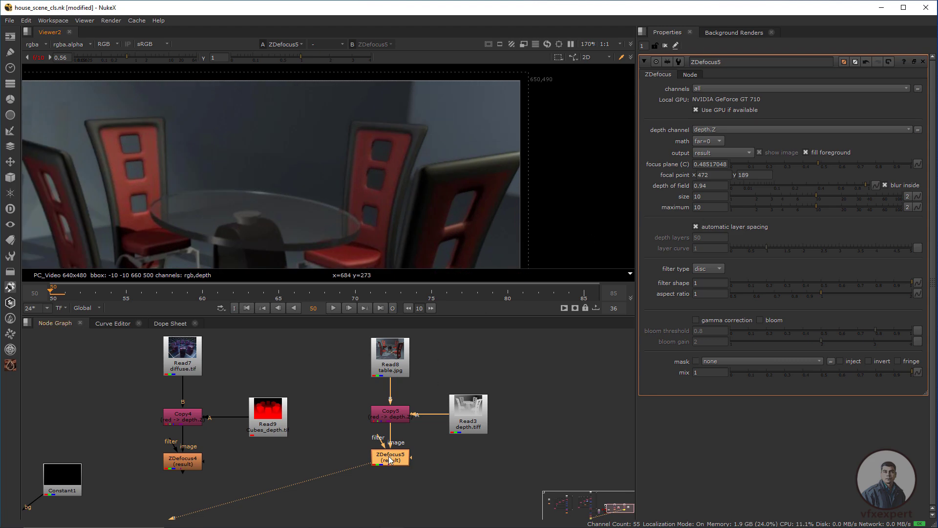
key("d")
key("d")
scroll(430, 183, "down", 3)
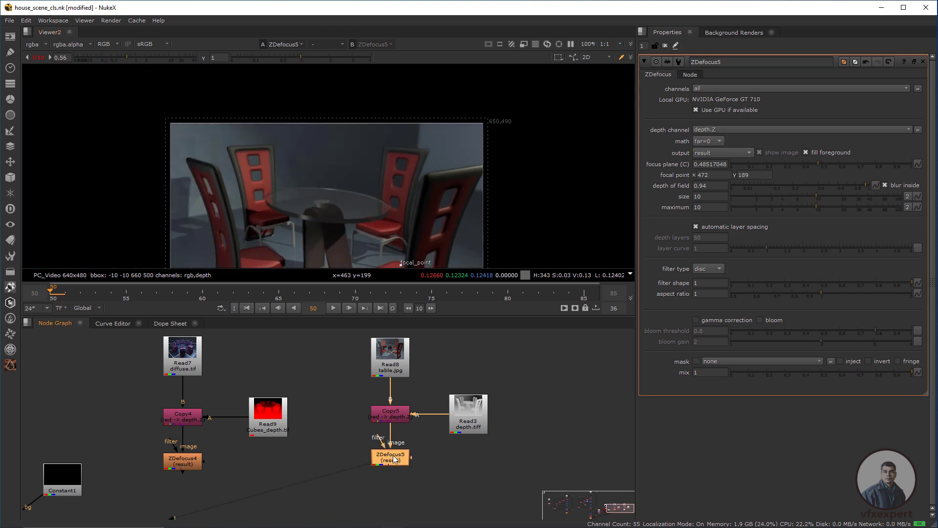
middle_click_drag(393, 456, 387, 457)
Try rgba.green and then rgba.blue as the Copy5 source channel copied to depth.Z
left_click(391, 421)
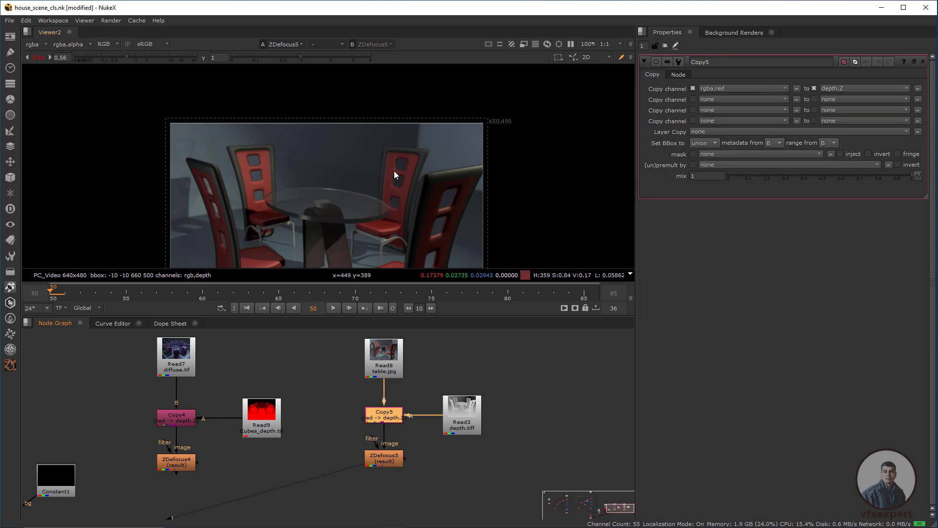
scroll(424, 170, "up", 4)
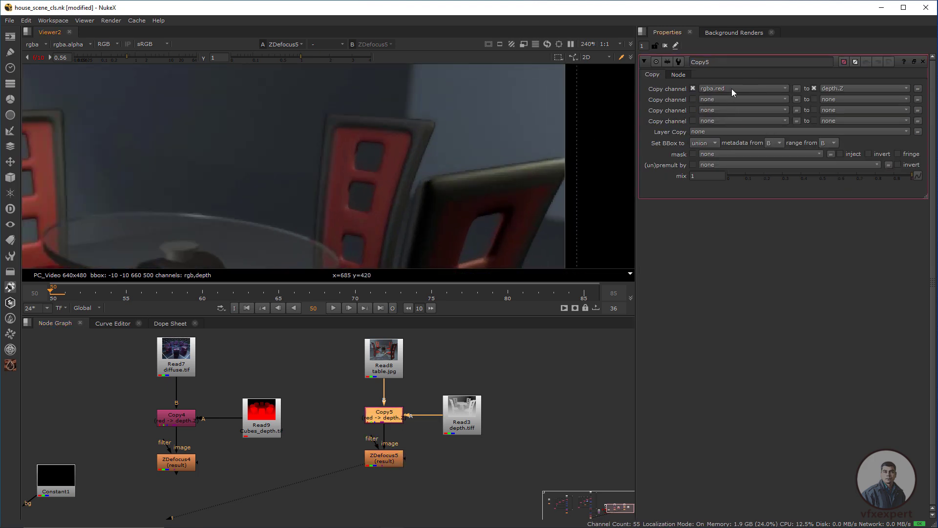
scroll(445, 168, "down", 3)
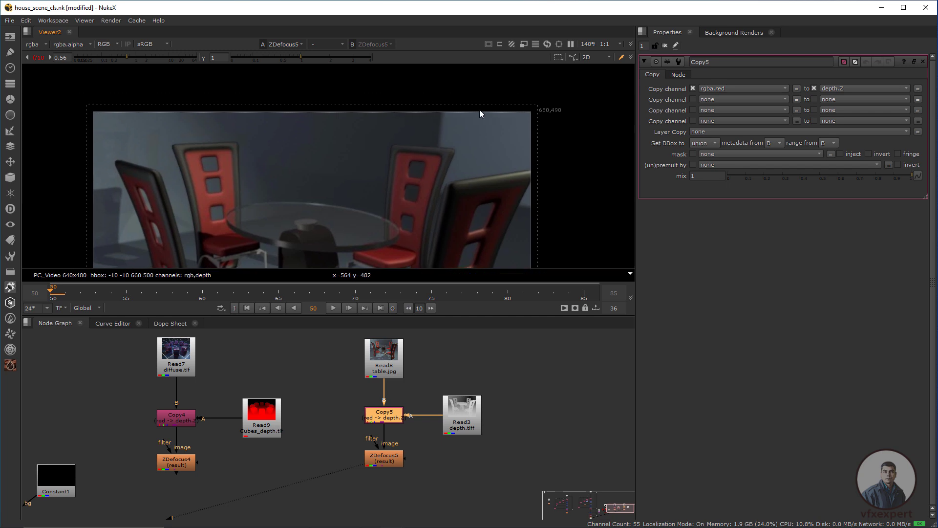
left_click(730, 92)
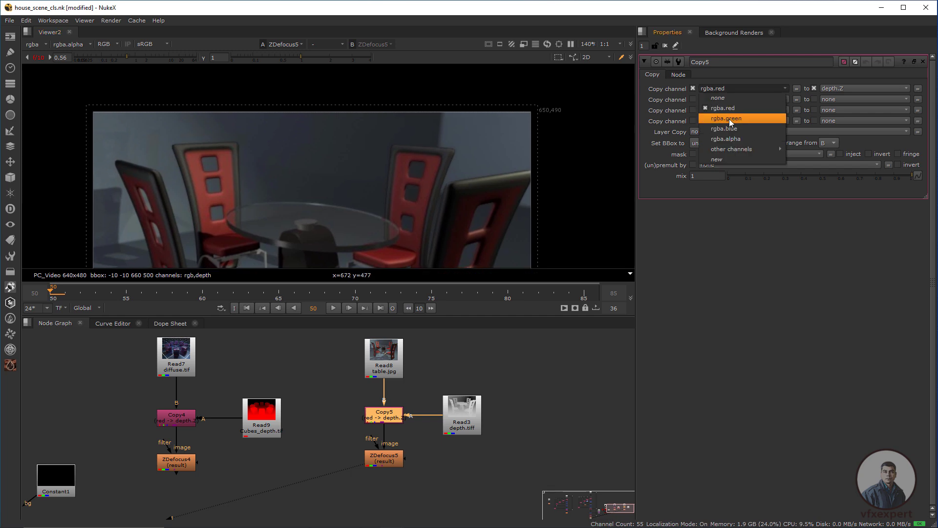
left_click(729, 119)
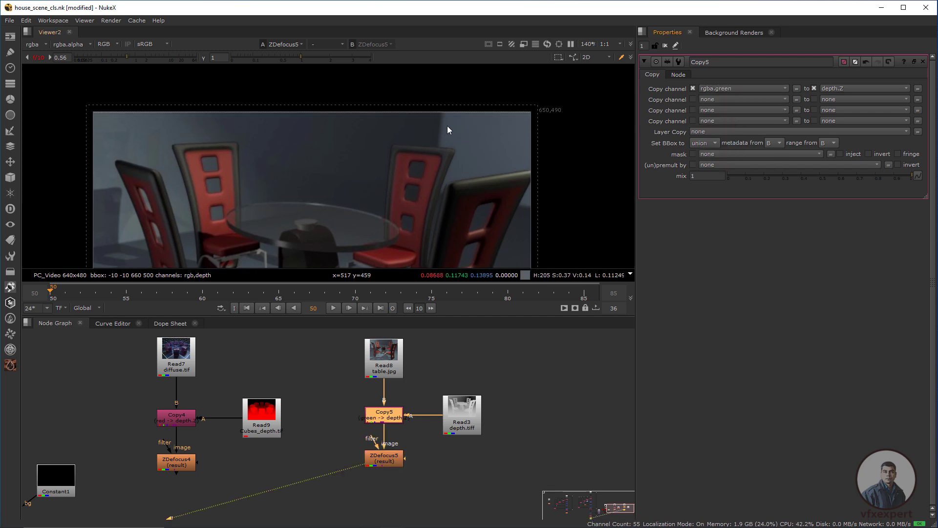
left_click(721, 88)
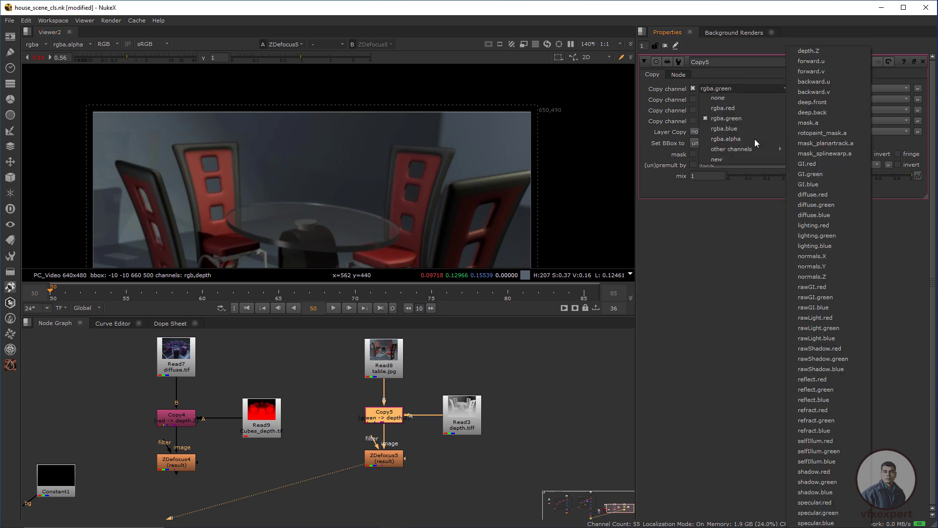
left_click(725, 130)
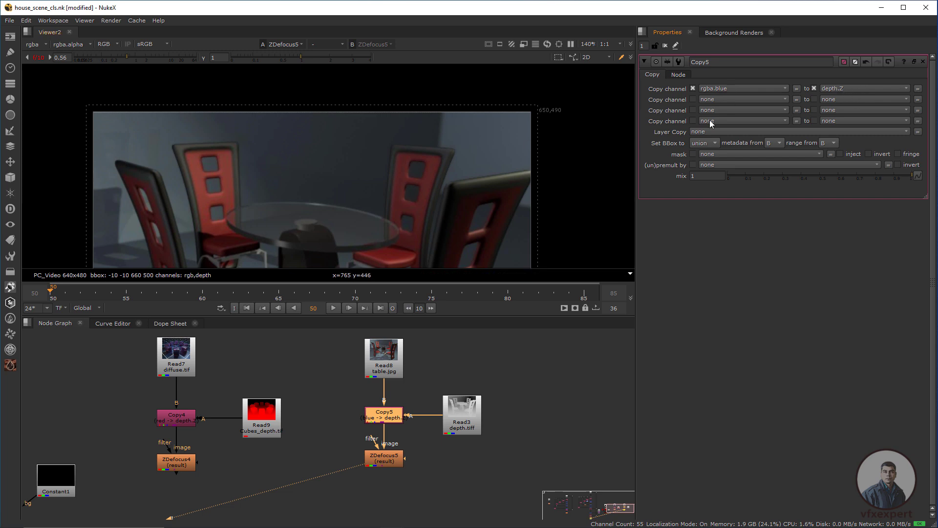
View the Read3 depth.tiff pass and examine its red, green and blue channels one at a time
left_click(468, 421)
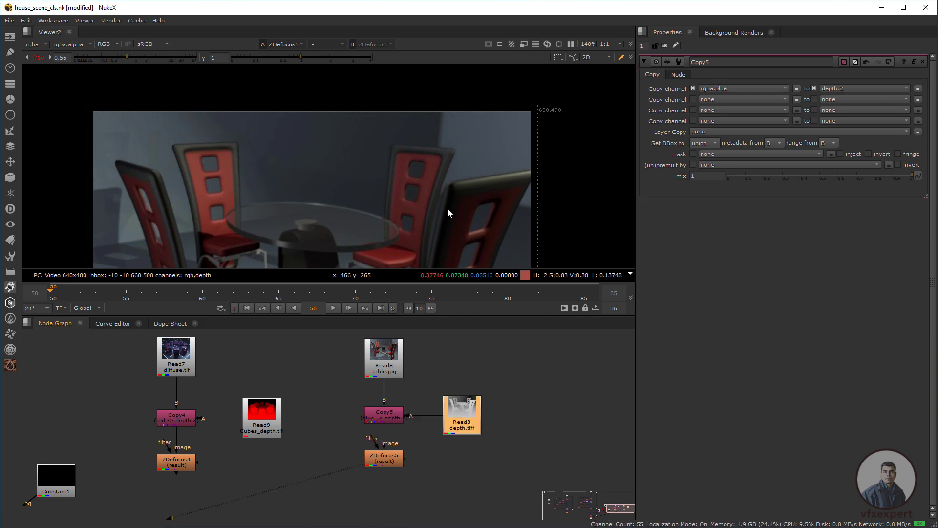
key("1")
scroll(338, 207, "down", 2)
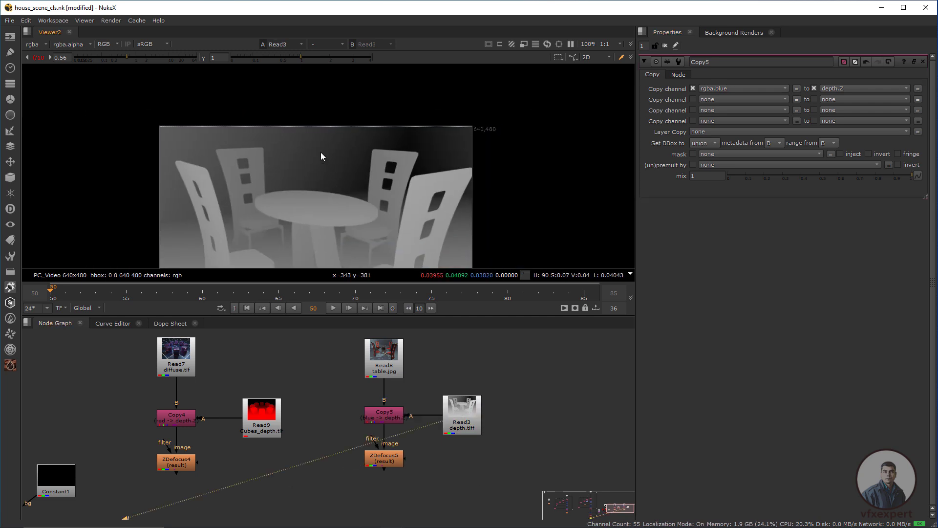
key("r")
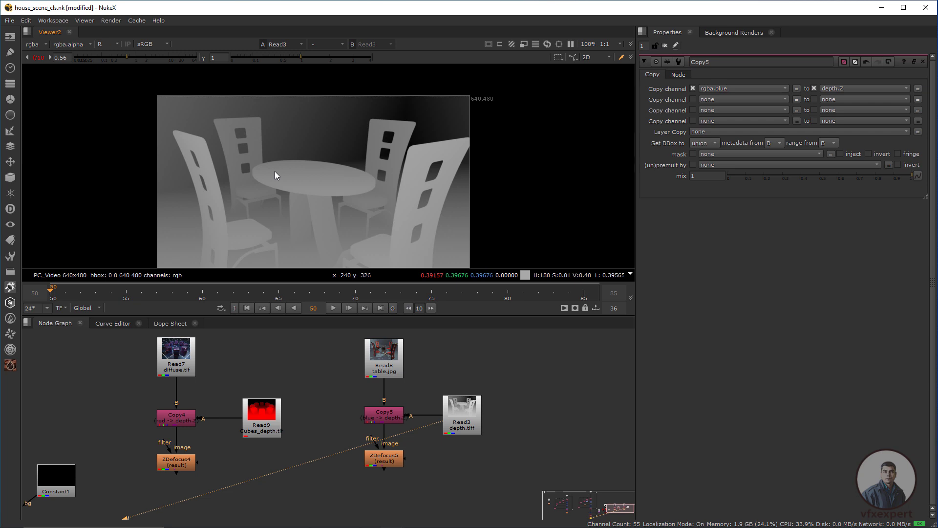
left_click_drag(271, 129, 477, 236)
key("g")
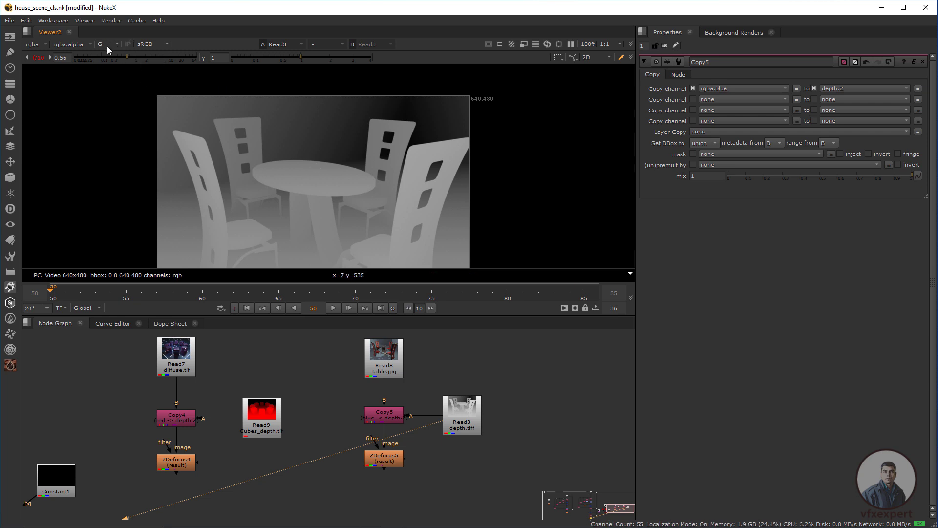
key("b")
left_click_drag(278, 168, 328, 205, "ctrl+shift")
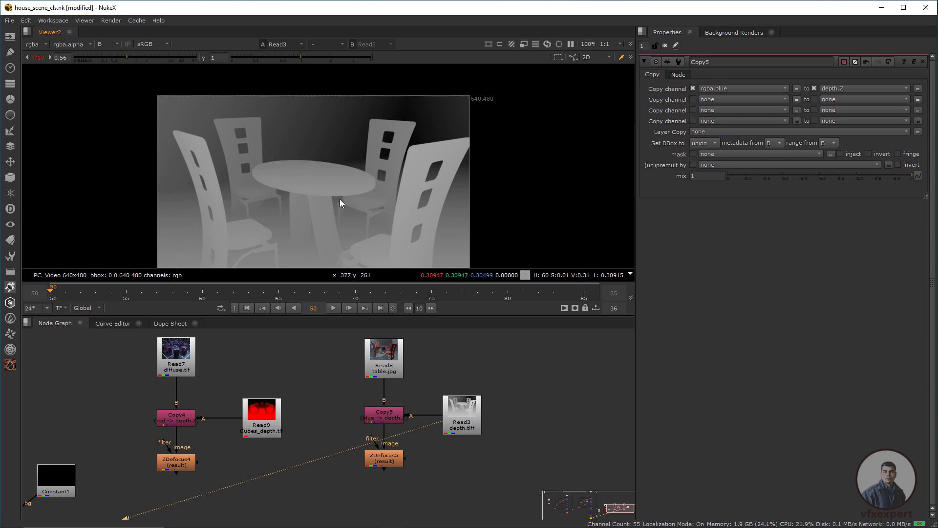
View ZDefocus5 in full colour and set the Copy5 source channel for depth.Z to rgba.red
left_click(390, 416)
left_click(392, 459)
key("1")
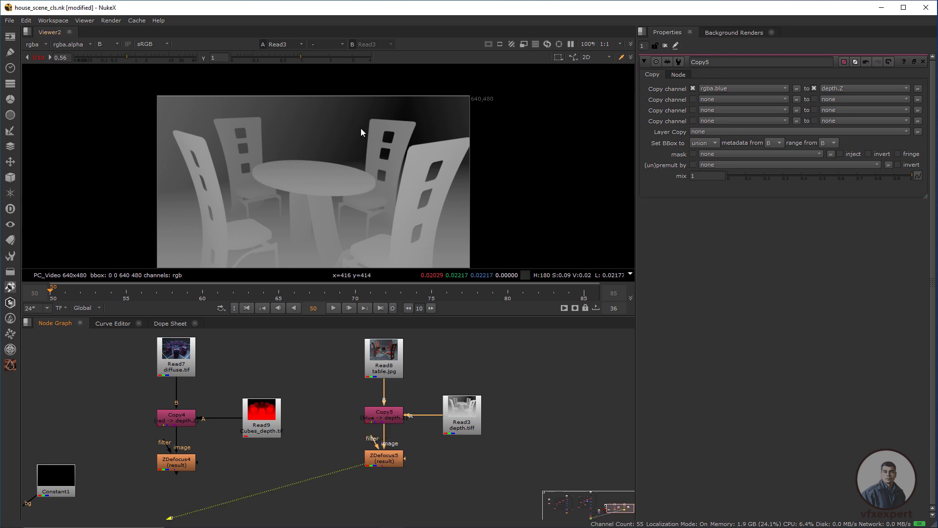
key("b")
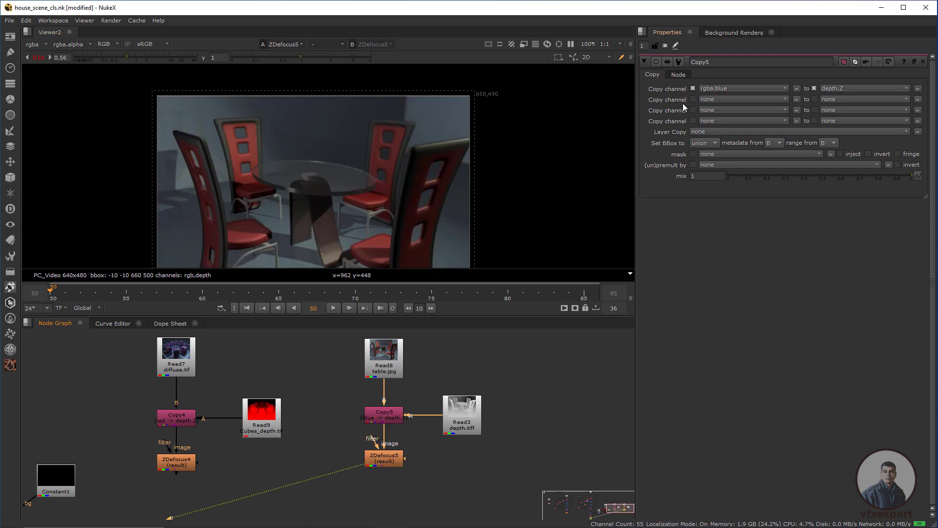
left_click(737, 88)
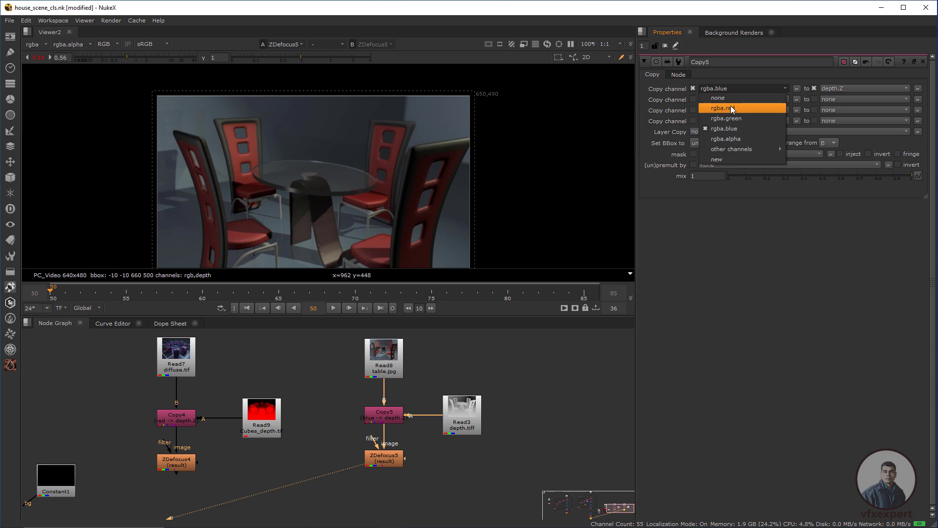
left_click(731, 108)
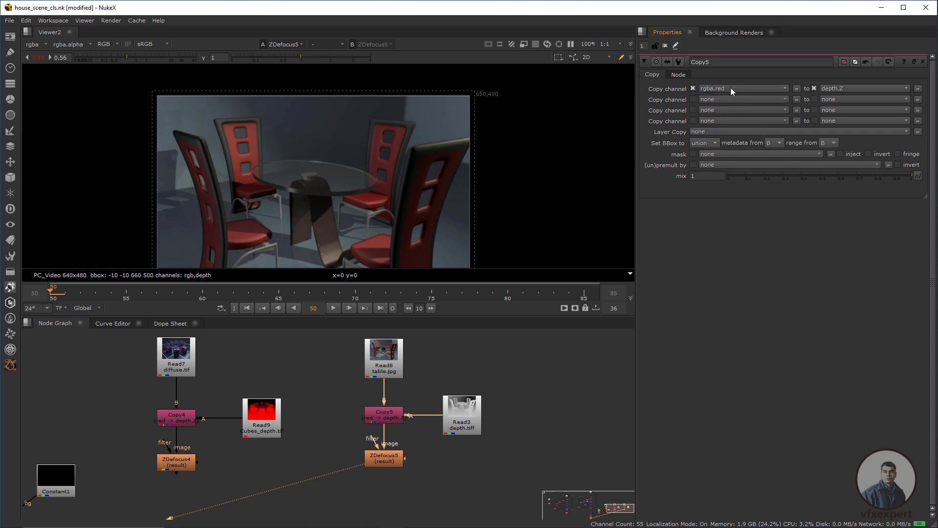
left_click(731, 88)
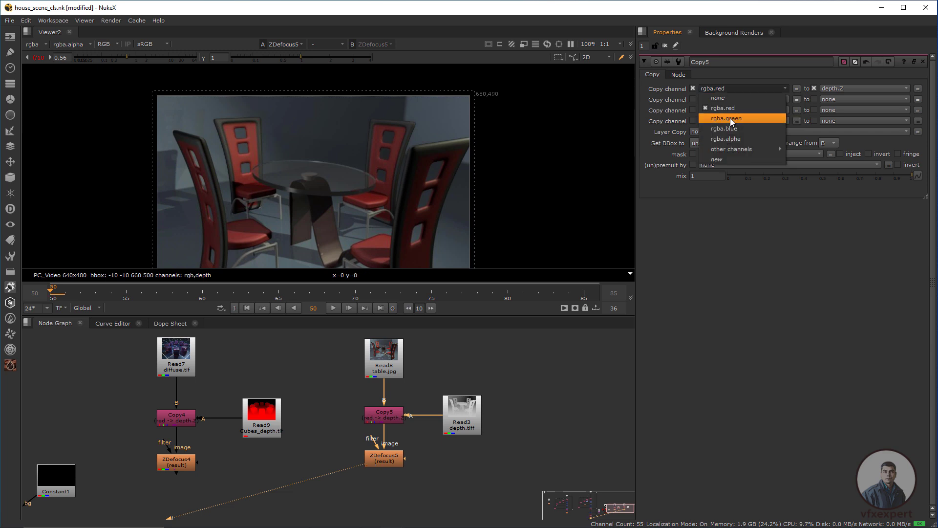
left_click(725, 110)
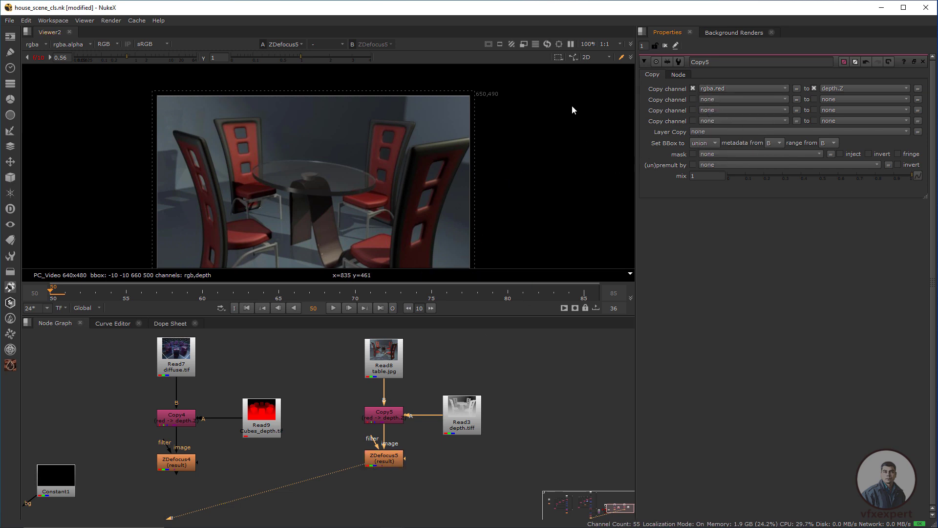
scroll(303, 415, "down", 5)
middle_click_drag(365, 407, 433, 396)
middle_click_drag(221, 397, 281, 407)
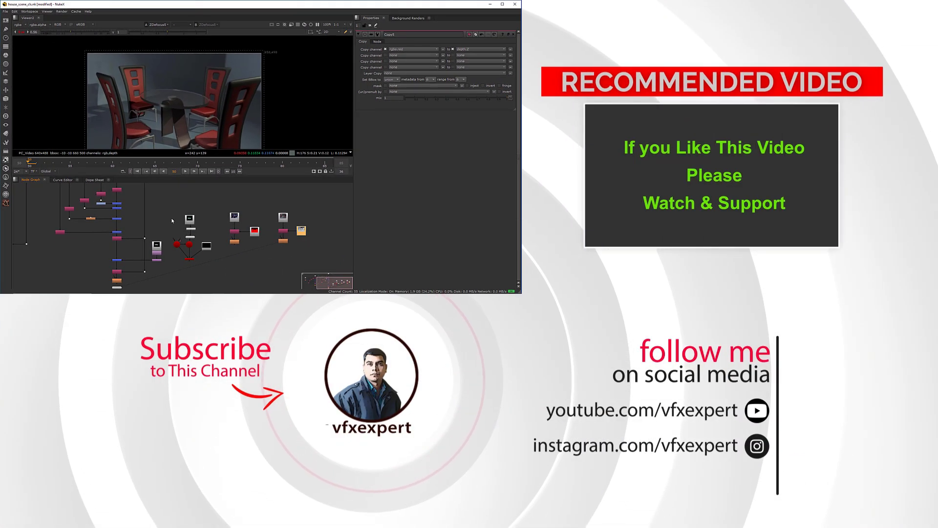
scroll(226, 249, "up", 2)
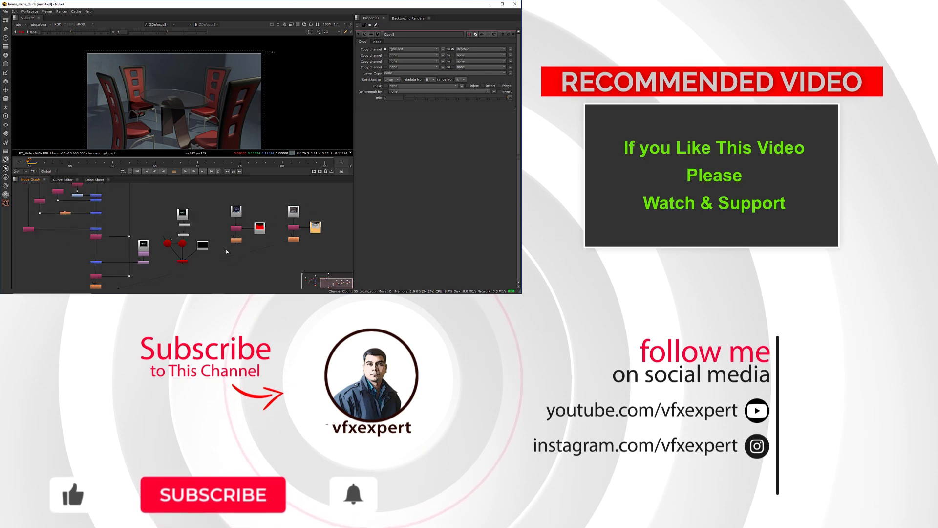
scroll(226, 252, "up", 3)
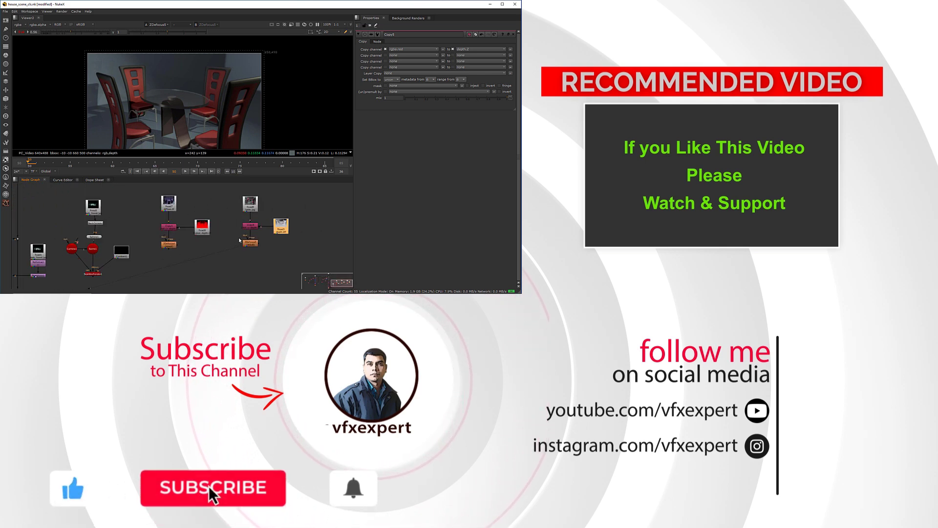